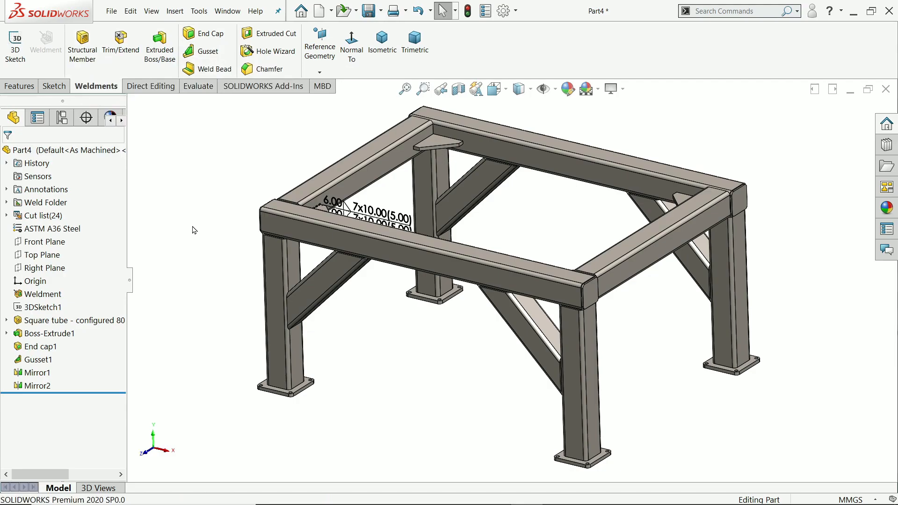
pyautogui.moveTo(192, 233); pyautogui.dragTo(192, 246, button='middle')
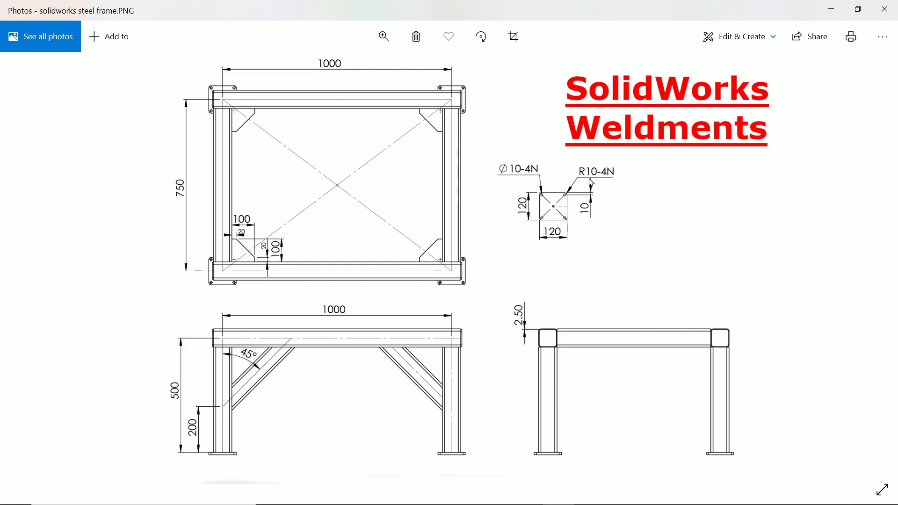
# Step: Minimize the reference drawing to return to SOLIDWORKS, and enable the Weldments command set
pyautogui.click(824, 11)
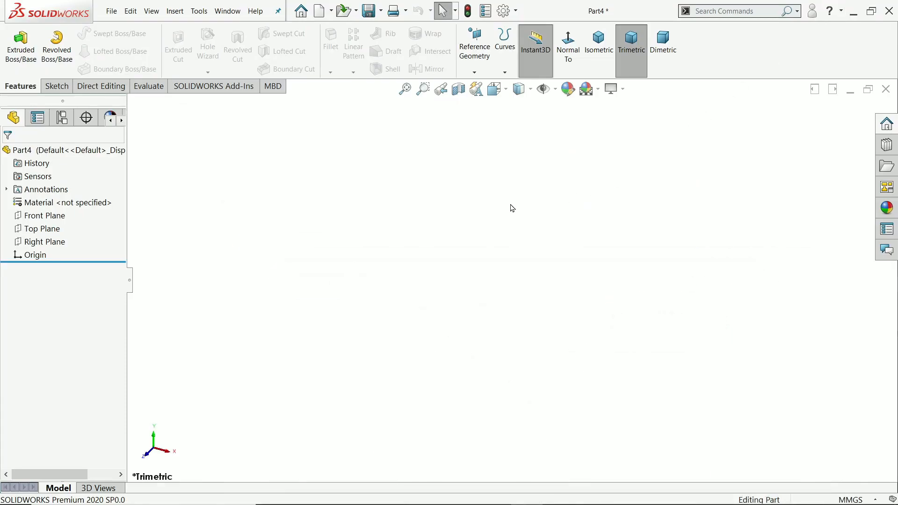
pyautogui.click(59, 87)
pyautogui.click(15, 73)
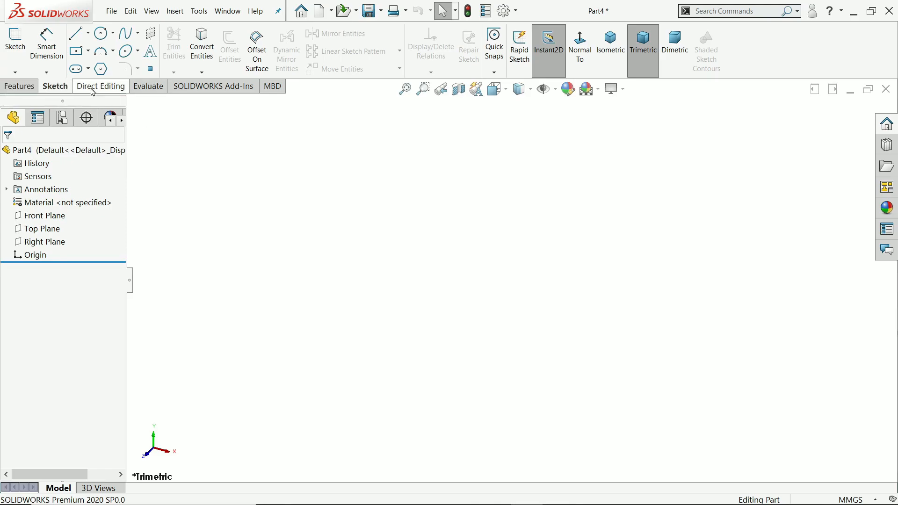
pyautogui.rightClick(92, 88)
pyautogui.moveTo(115, 124)
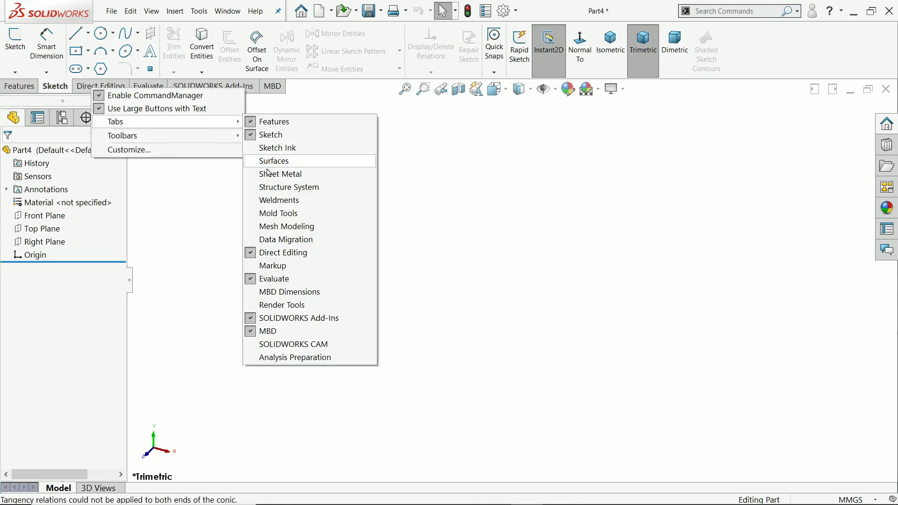
pyautogui.click(274, 203)
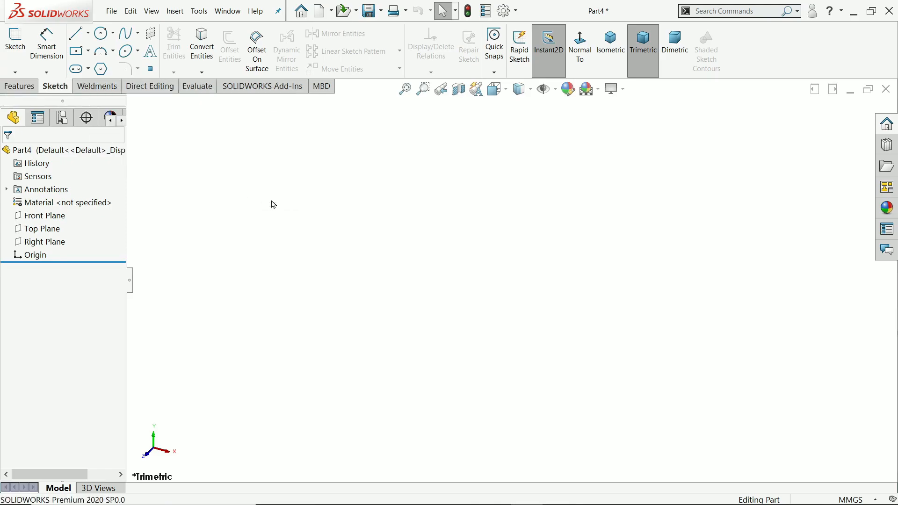
# Step: Add a Weldment feature to the part and dismiss the unsaved-document notification
pyautogui.click(95, 86)
pyautogui.click(46, 43)
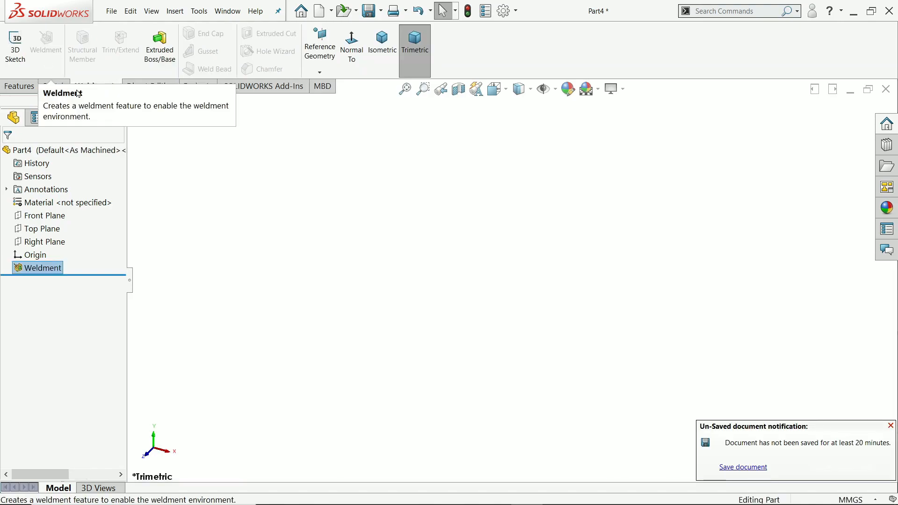
pyautogui.click(891, 426)
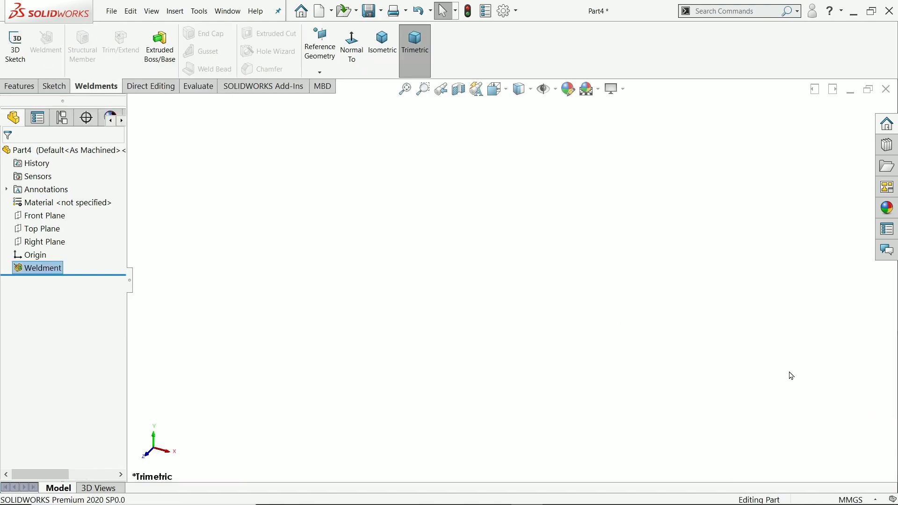
# Step: Start a 3D sketch and draw a centre rectangle on the Top Plane from the origin, 750 mm by 1000 mm
pyautogui.click(16, 51)
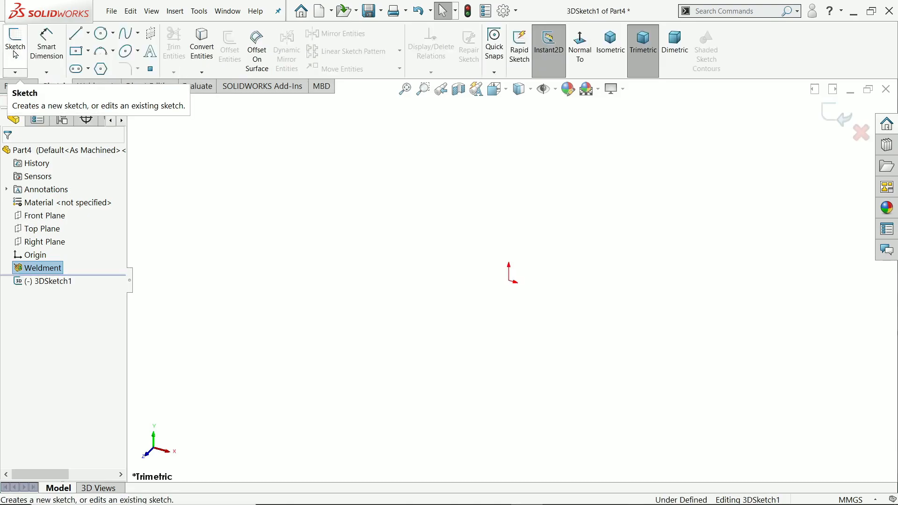
pyautogui.click(57, 231)
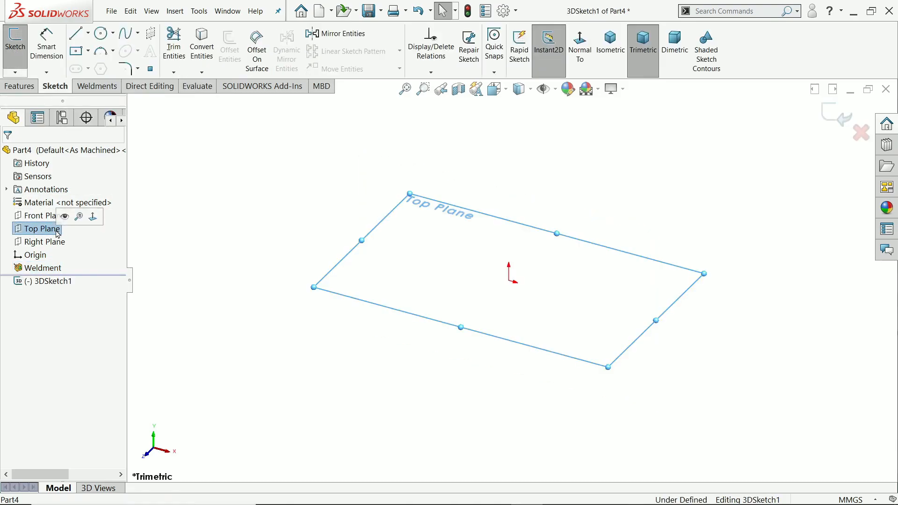
pyautogui.click(78, 52)
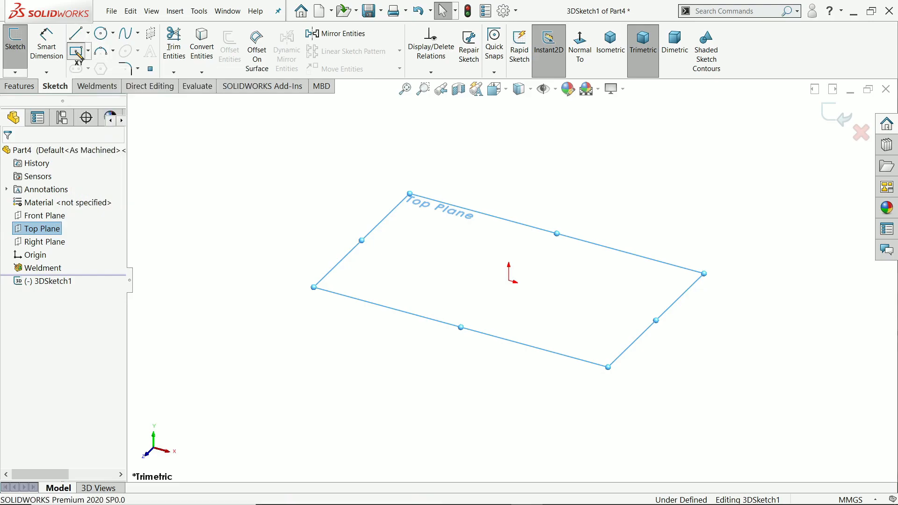
pyautogui.click(509, 280)
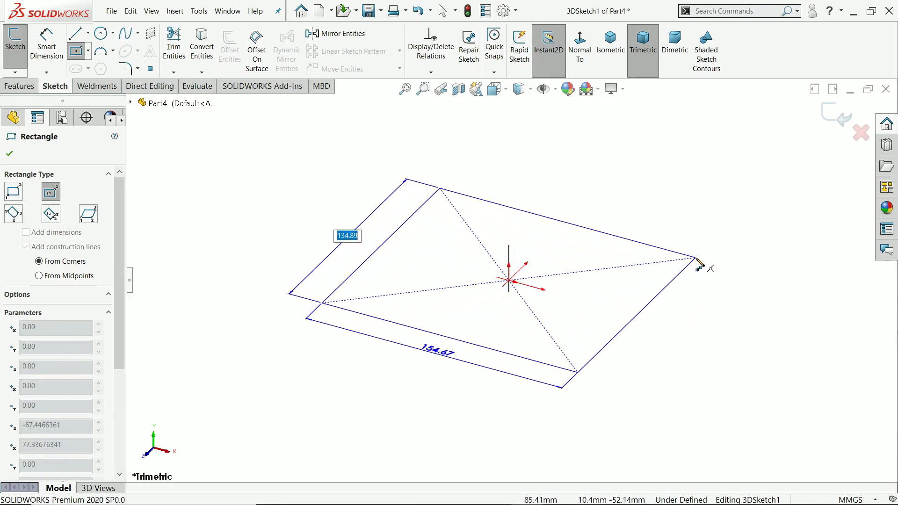
pyautogui.write('7')
pyautogui.write('50')
pyautogui.press('Return')
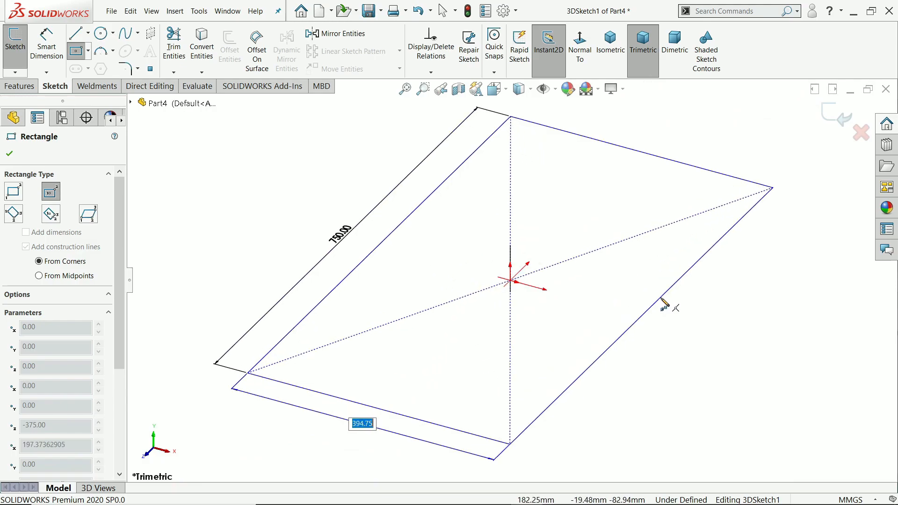
pyautogui.write('1000')
pyautogui.press('Return')
pyautogui.scroll(7, 520, 299)
pyautogui.scroll(-3, 514, 296)
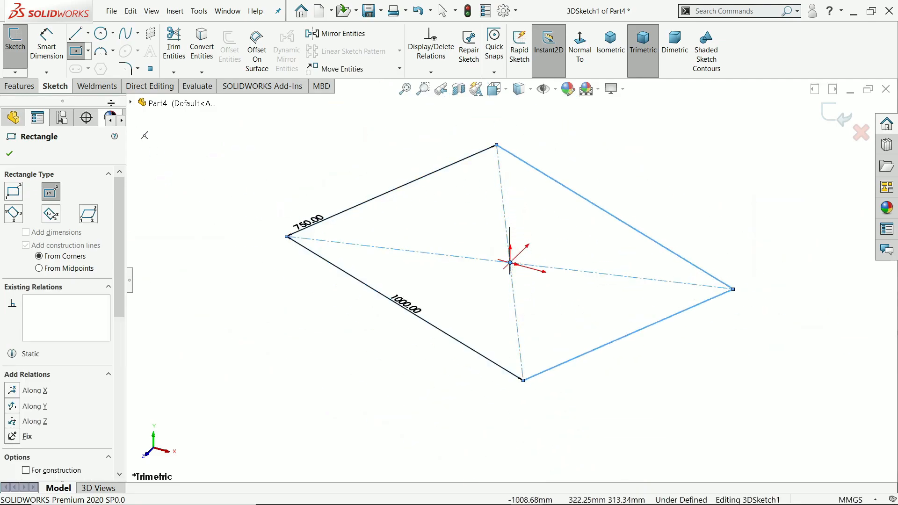
# Step: Draw a 500 mm line straight down along Y from the corner shared by the rectangle's 750 mm and 1000 mm dimensioned sides
pyautogui.click(88, 33)
pyautogui.click(91, 49)
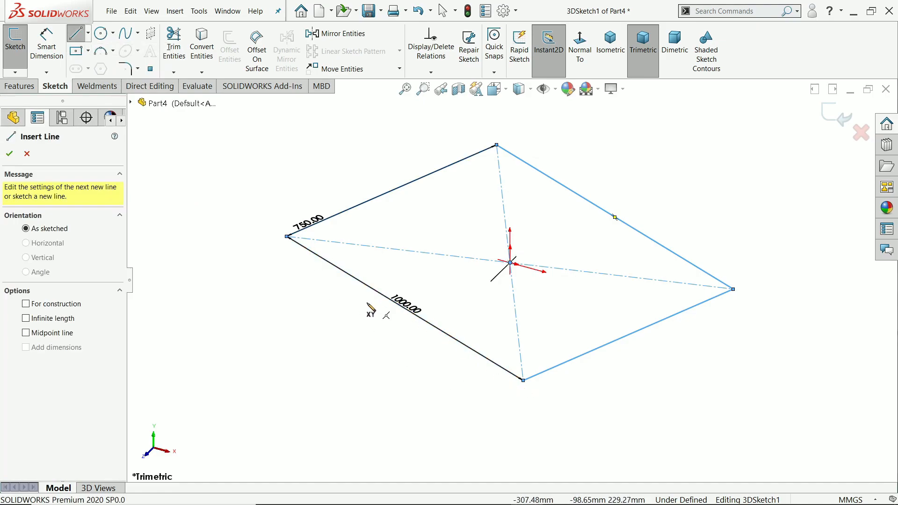
pyautogui.scroll(-3, 291, 245)
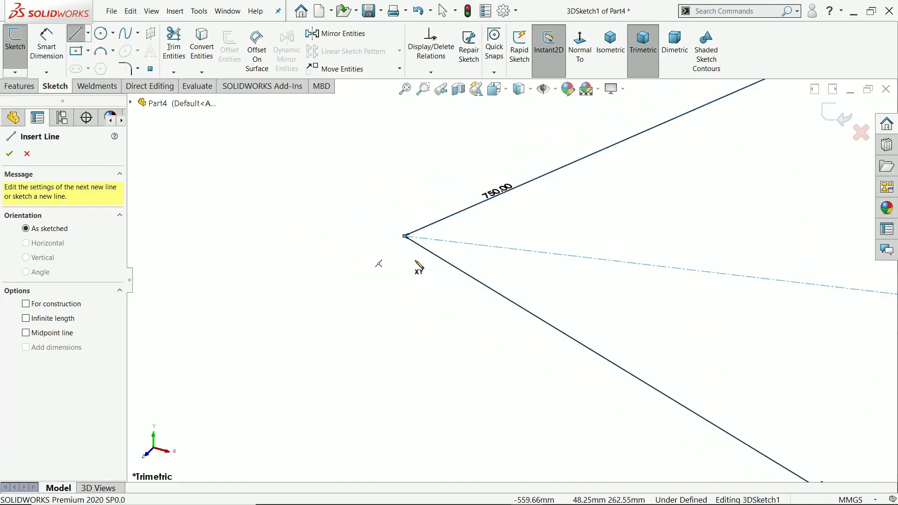
pyautogui.click(405, 236)
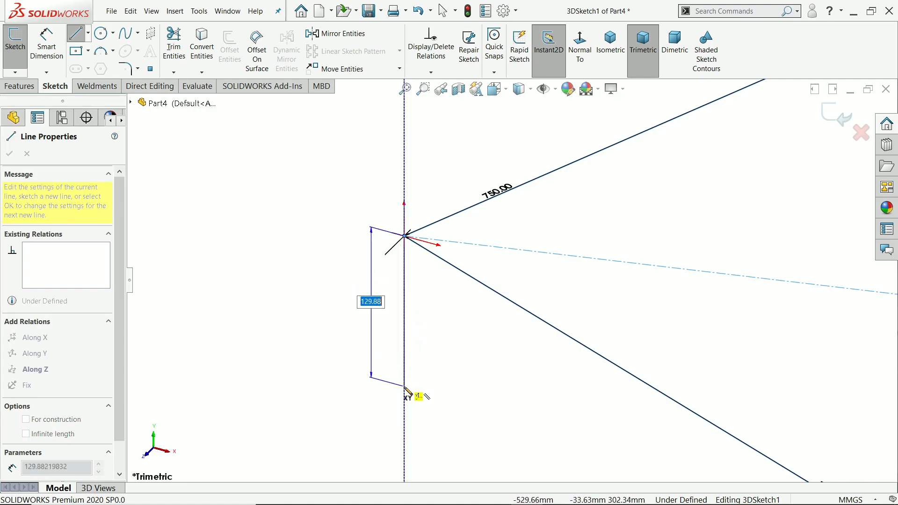
pyautogui.write('500')
pyautogui.press('Return')
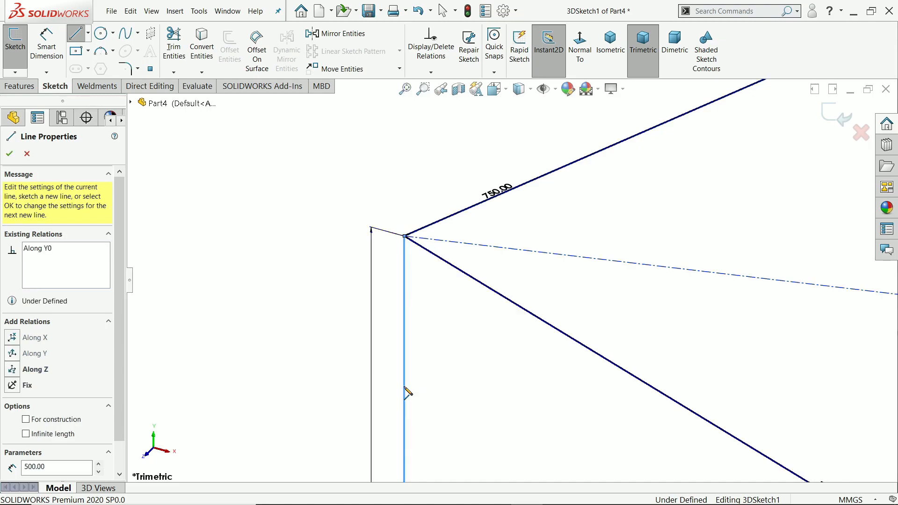
pyautogui.rightClick(451, 351)
pyautogui.click(458, 357)
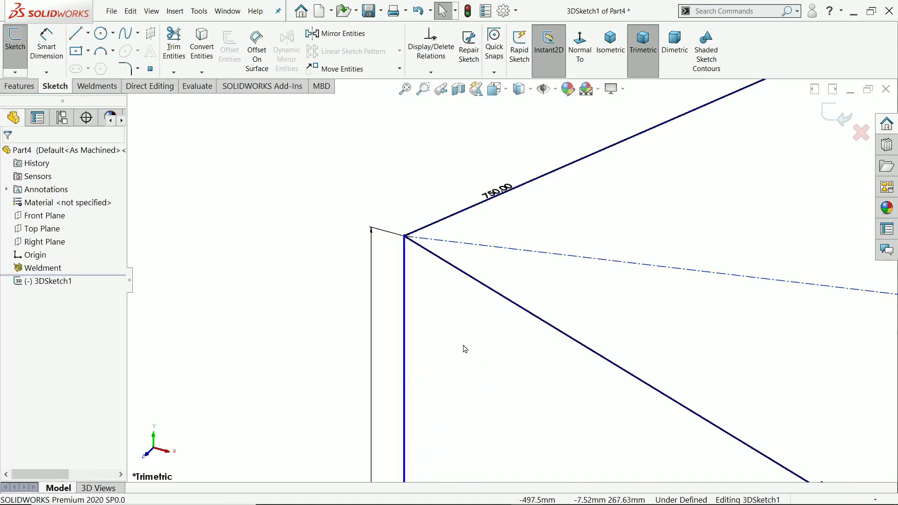
# Step: Move the rectangle's 1000 mm and 750 mm dimensions outward, clear of the sketch lines
pyautogui.scroll(5, 465, 351)
pyautogui.scroll(-3, 577, 351)
pyautogui.click(501, 290)
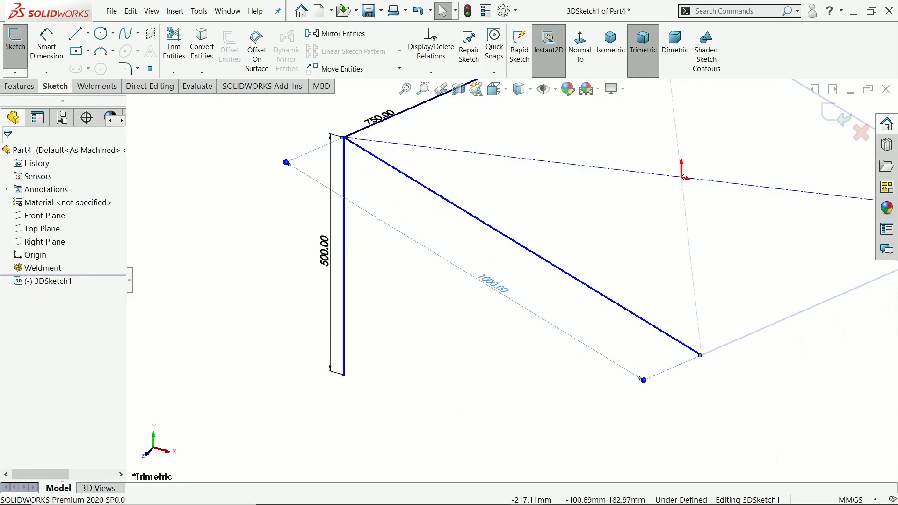
pyautogui.scroll(2, 470, 203)
pyautogui.scroll(-2, 534, 138)
pyautogui.moveTo(377, 196); pyautogui.dragTo(477, 130)
pyautogui.scroll(4, 476, 149)
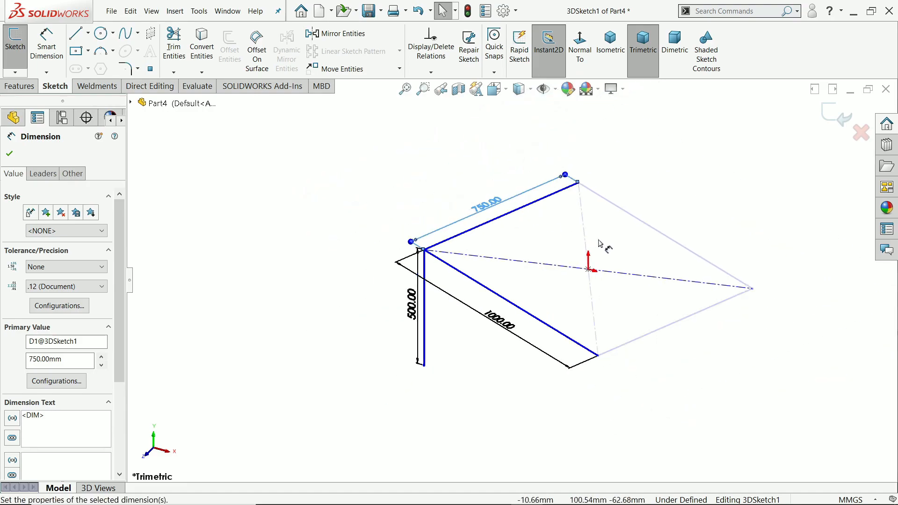
pyautogui.click(621, 243)
# Step: Constrain the rectangle's 750 mm dimensioned side along Z to fix the frame's orientation
pyautogui.scroll(-2, 643, 235)
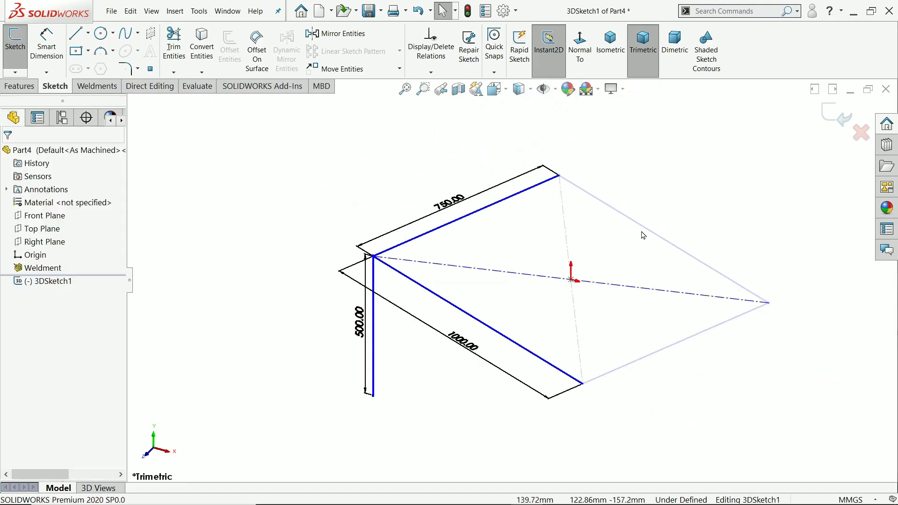
pyautogui.click(665, 247)
pyautogui.moveTo(673, 232)
pyautogui.mouseDown()
pyautogui.moveTo(631, 237)
pyautogui.moveTo(692, 236)
pyautogui.moveTo(644, 211)
pyautogui.moveTo(526, 214)
pyautogui.moveTo(623, 209)
pyautogui.moveTo(507, 191)
pyautogui.mouseUp()
pyautogui.click(505, 189)
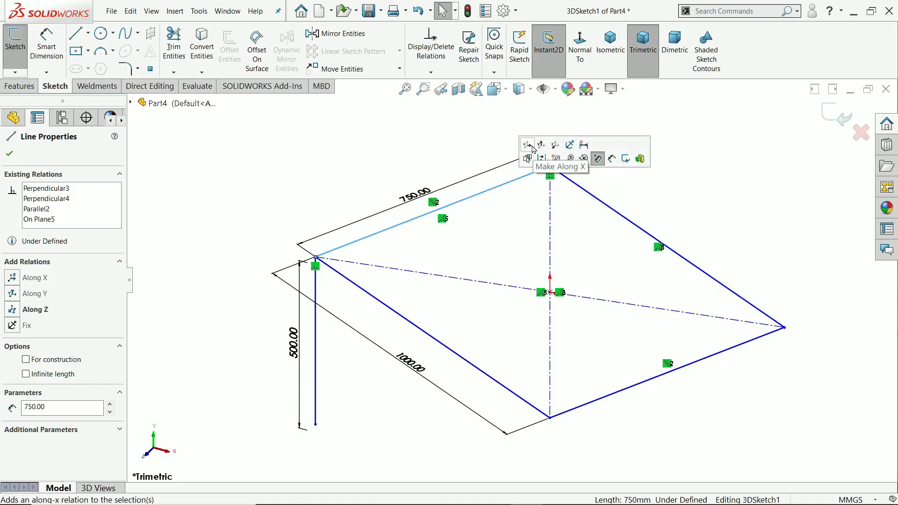
pyautogui.click(556, 146)
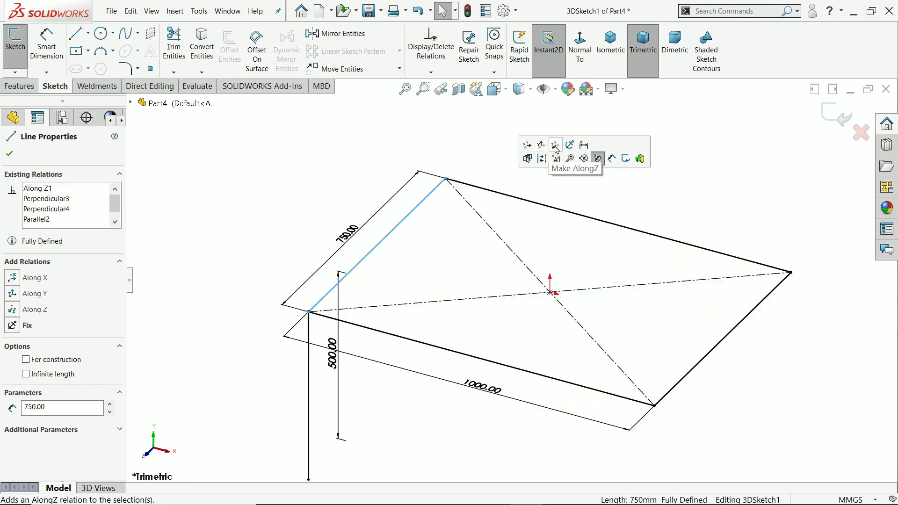
pyautogui.scroll(3, 450, 253)
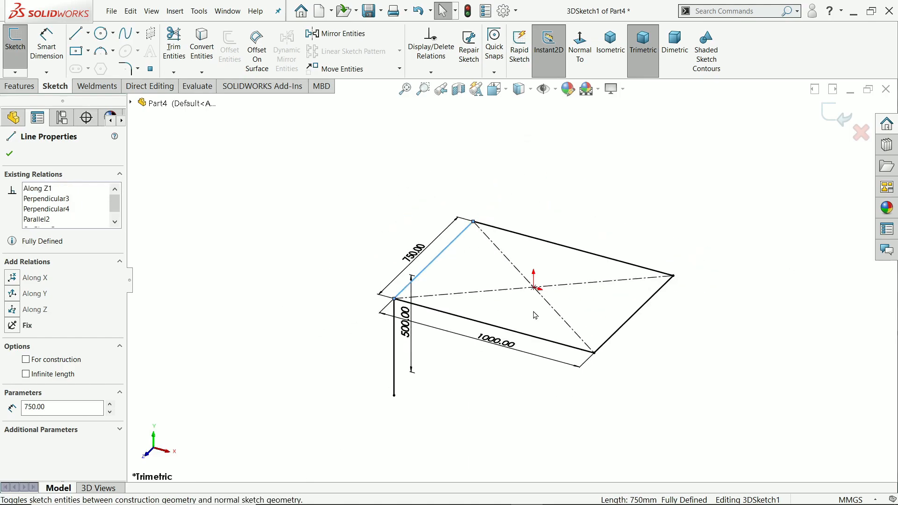
pyautogui.click(587, 307)
pyautogui.scroll(-2, 508, 352)
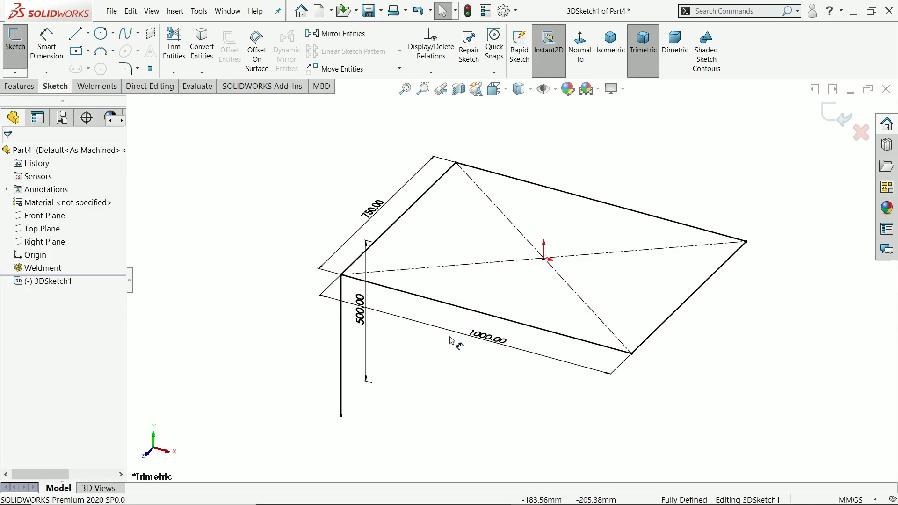
# Step: Try to reposition the vertical leg's length dimension outside the frame
pyautogui.click(359, 318)
pyautogui.moveTo(358, 317); pyautogui.dragTo(303, 323)
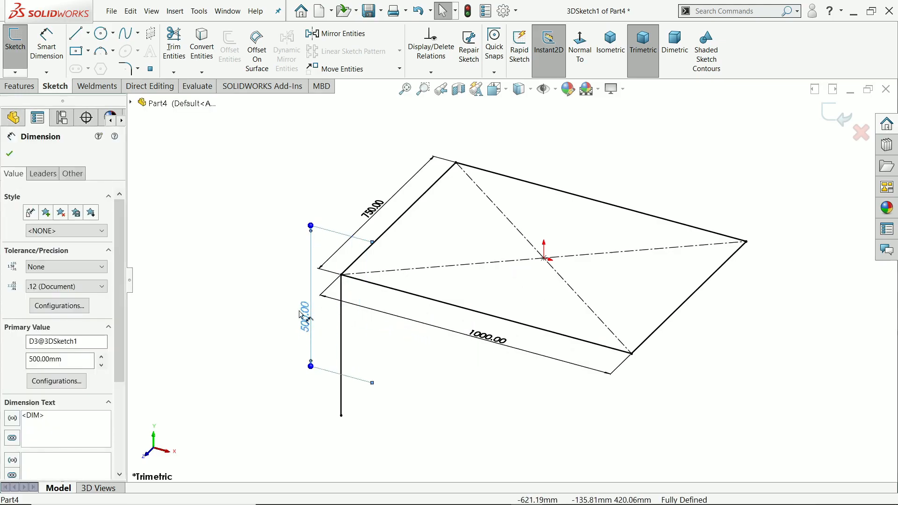
pyautogui.moveTo(401, 340)
pyautogui.mouseDown(button='middle')
pyautogui.moveTo(398, 281)
pyautogui.moveTo(395, 306)
pyautogui.moveTo(374, 335)
pyautogui.mouseUp(button='middle')
pyautogui.click(9, 153)
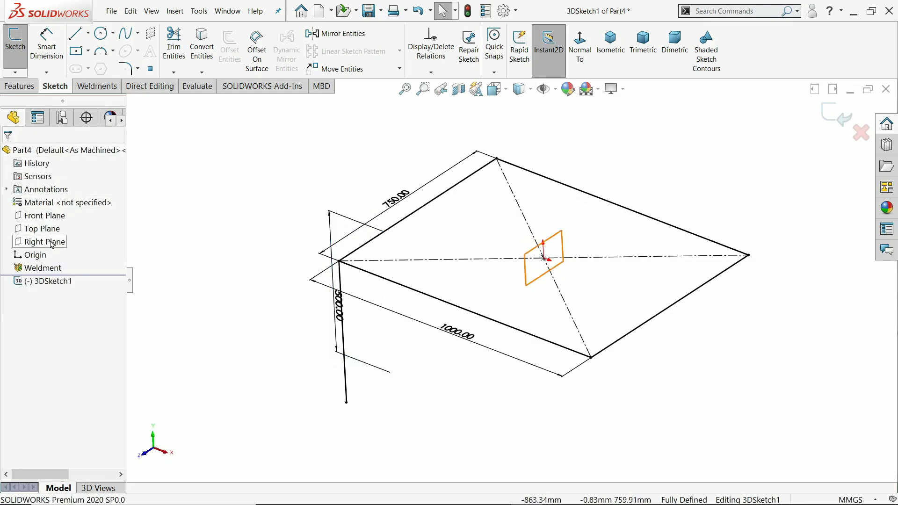
# Step: Delete the vertical leg's length dimension and dimension the leg again at 500 mm, placed outside the frame
pyautogui.moveTo(340, 309); pyautogui.dragTo(286, 290)
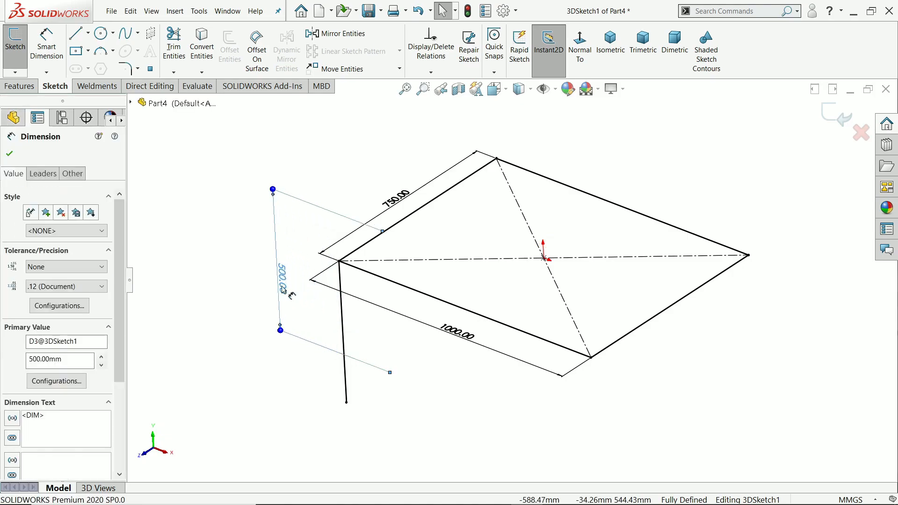
pyautogui.press('Delete')
pyautogui.click(47, 47)
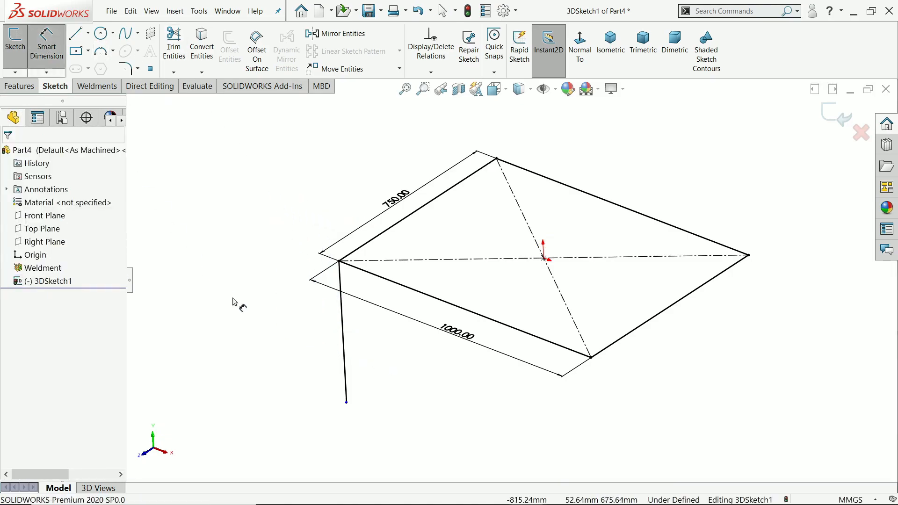
pyautogui.click(344, 342)
pyautogui.click(291, 330)
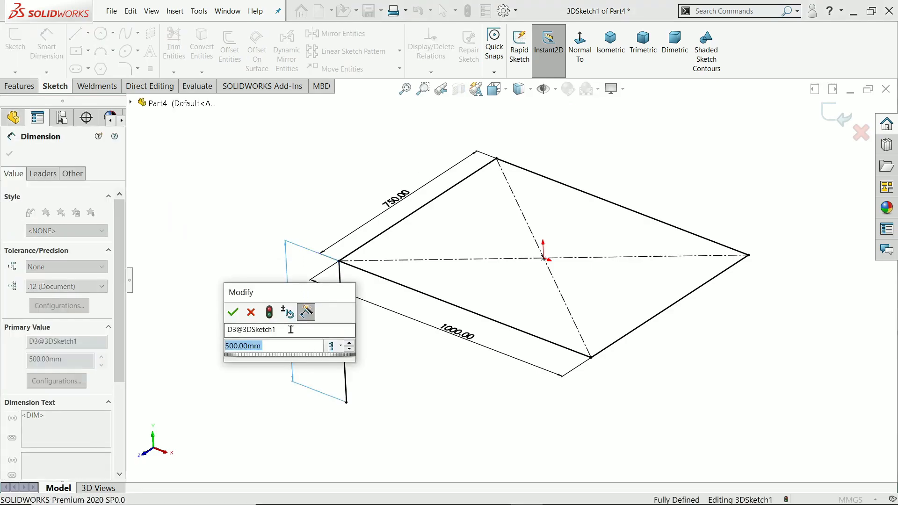
pyautogui.click(233, 312)
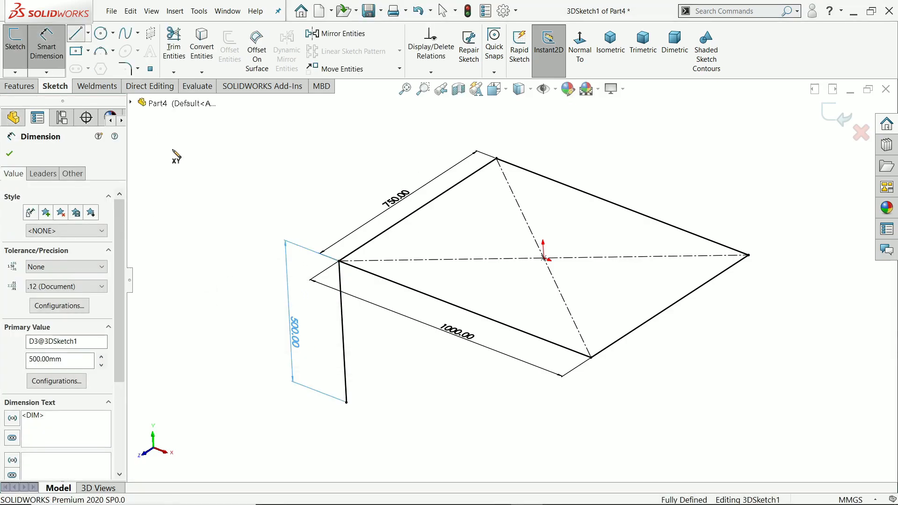
# Step: Draw a diagonal brace line from the vertical leg up to the rectangle's 1000 mm dimensioned side
pyautogui.scroll(-4, 365, 318)
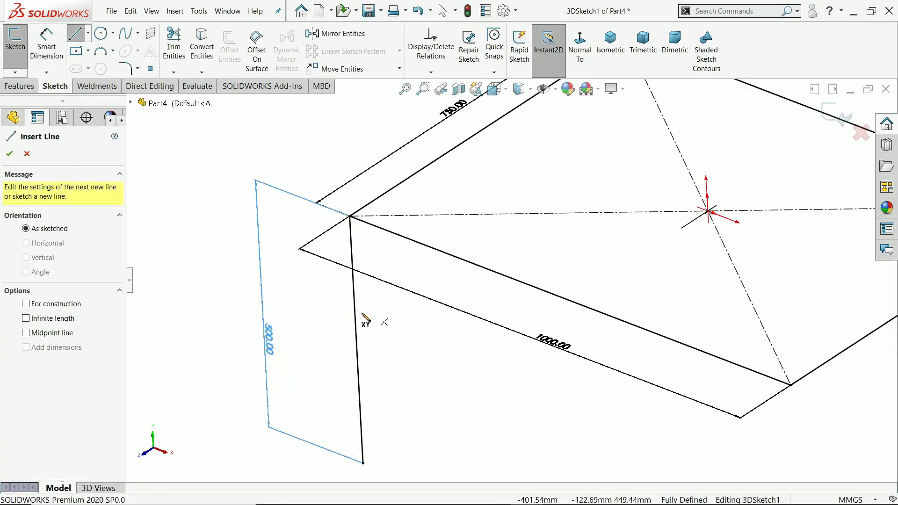
pyautogui.click(364, 358)
pyautogui.rightClick(497, 227)
pyautogui.click(517, 237)
# Step: Dimension the distance from the brace's lower endpoint to the bottom of the leg at 200 mm
pyautogui.click(56, 52)
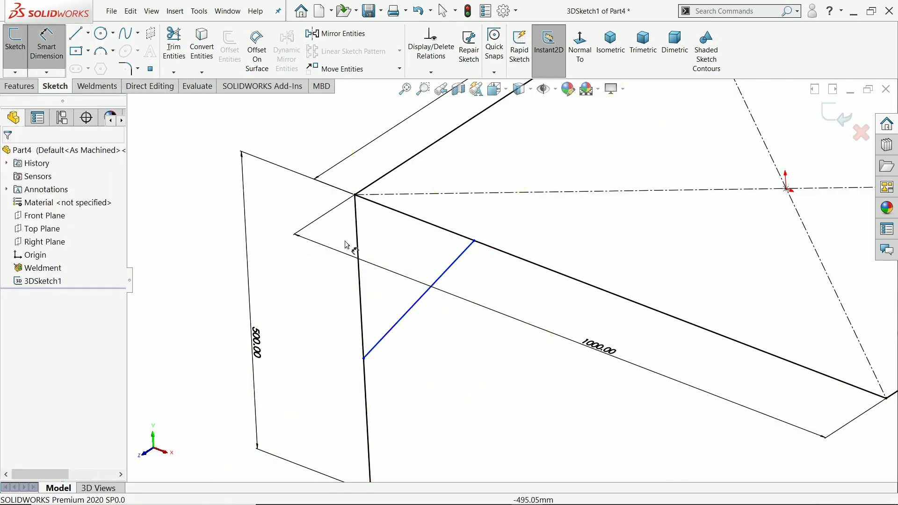
pyautogui.scroll(2, 430, 327)
pyautogui.scroll(-1, 463, 364)
pyautogui.click(415, 301)
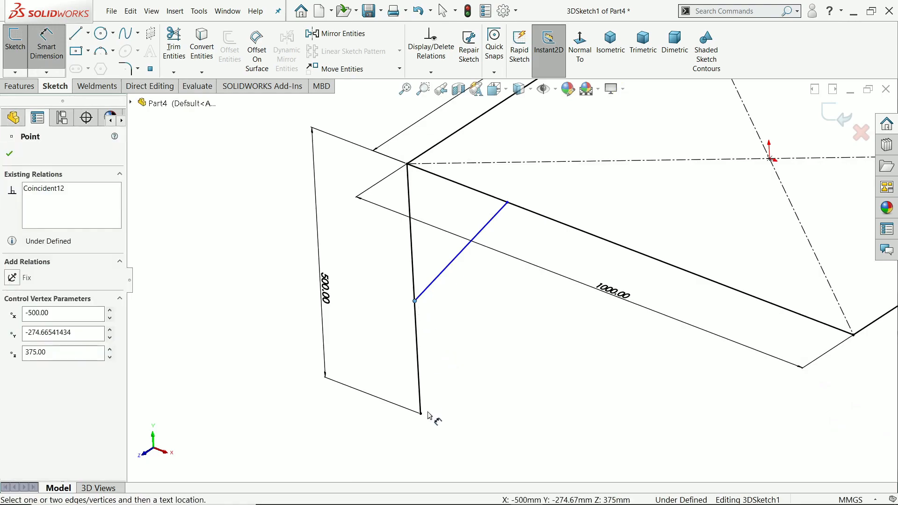
pyautogui.click(421, 414)
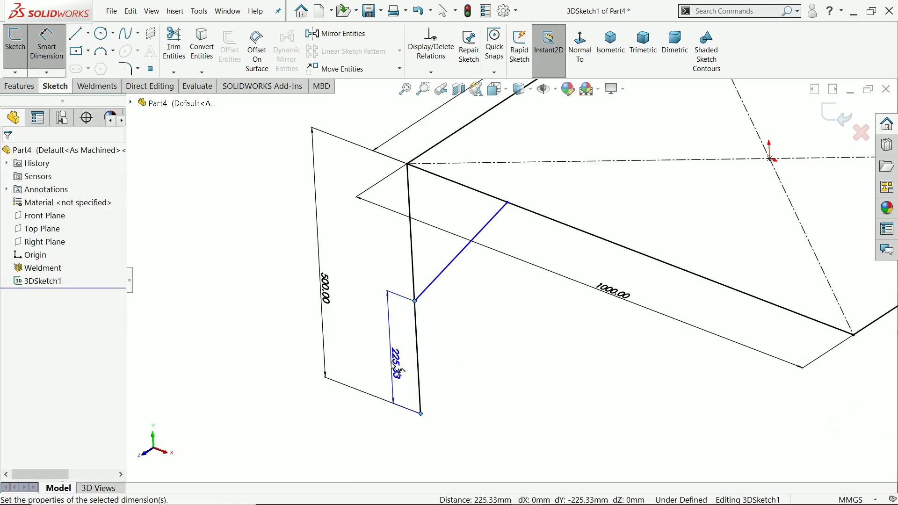
pyautogui.click(389, 360)
pyautogui.write('200')
pyautogui.click(334, 344)
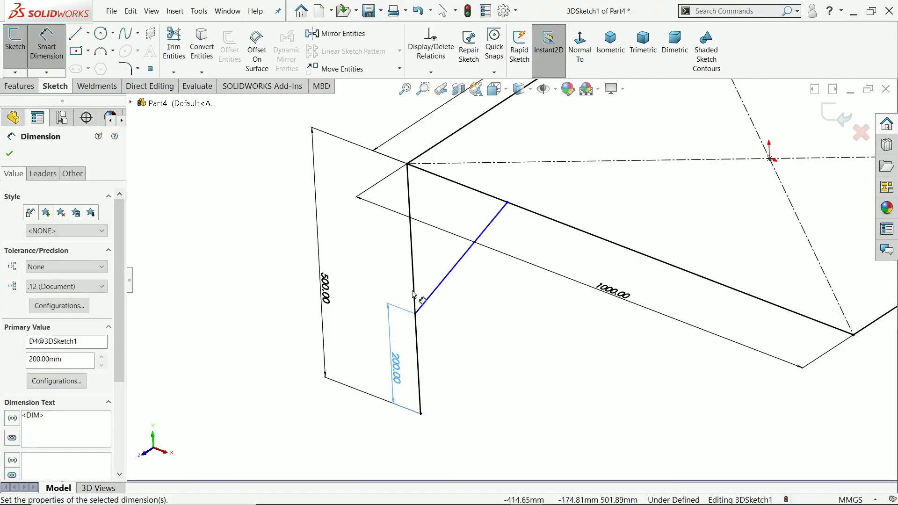
# Step: Dimension the angle between the brace and the vertical leg at 45° and exit the 3D sketch
pyautogui.click(442, 280)
pyautogui.click(410, 255)
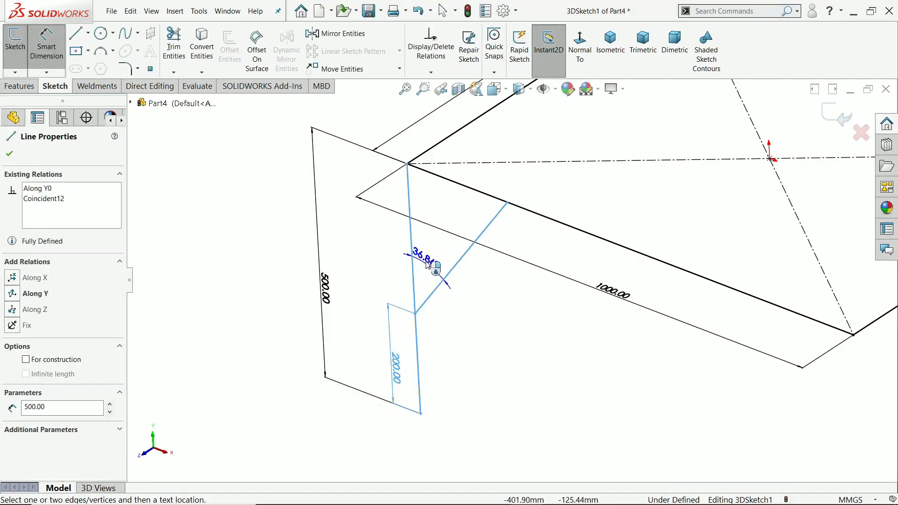
pyautogui.click(428, 258)
pyautogui.write('45')
pyautogui.press('Return')
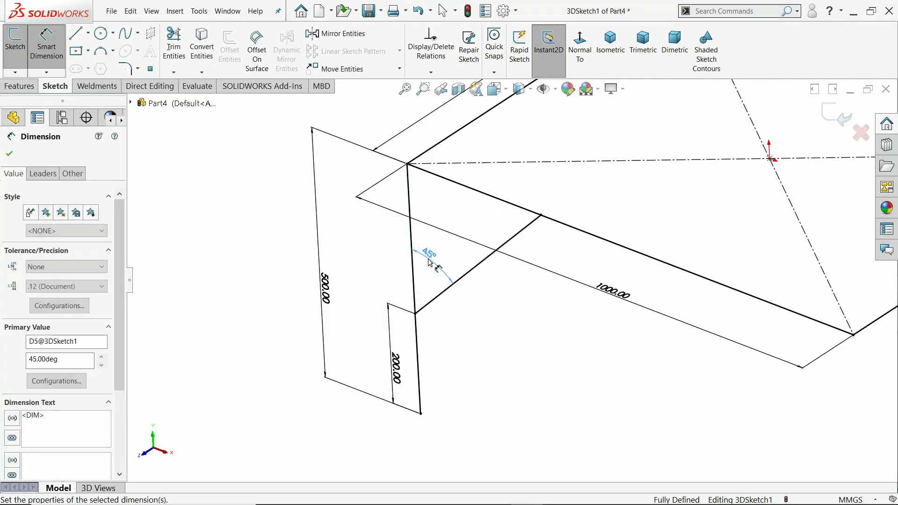
pyautogui.click(10, 154)
pyautogui.moveTo(273, 198)
pyautogui.mouseDown(button='middle')
pyautogui.moveTo(608, 262)
pyautogui.moveTo(662, 267)
pyautogui.moveTo(670, 251)
pyautogui.mouseUp(button='middle')
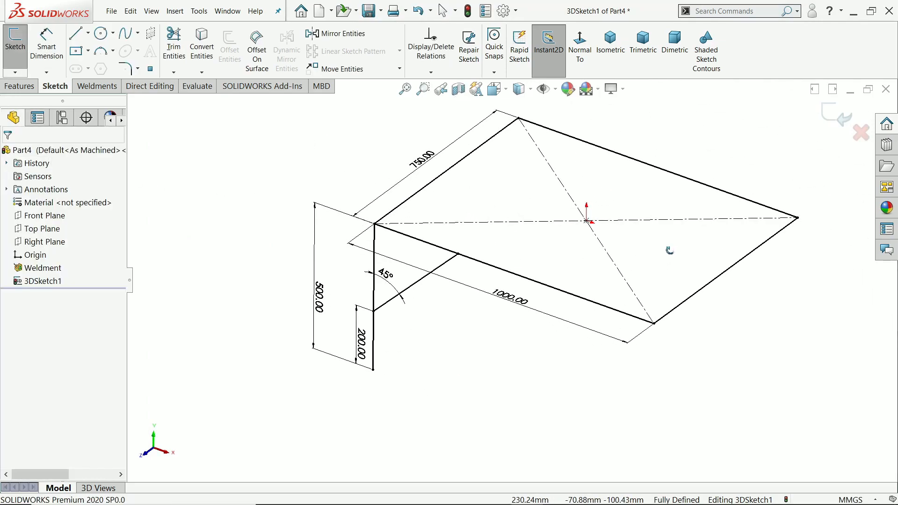
pyautogui.click(833, 123)
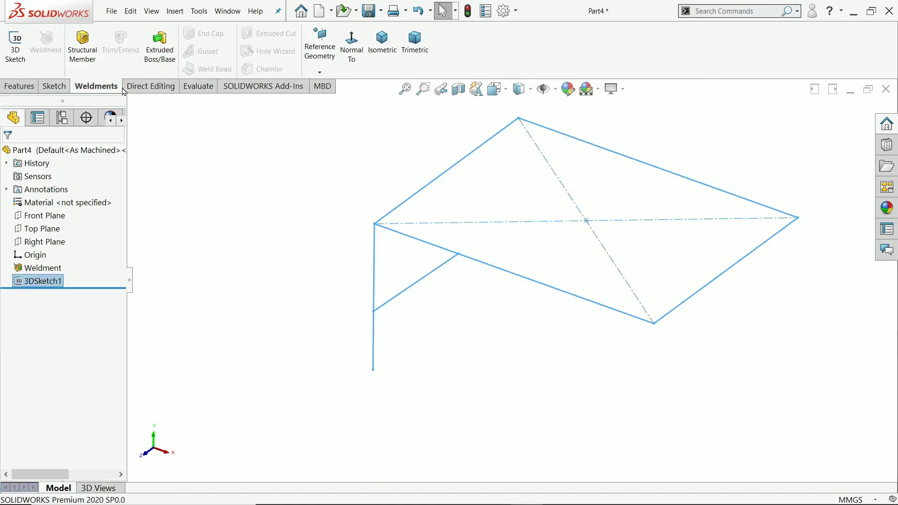
# Step: Start a structural member with the iso standard, square tube configured profile and size 80 x 80 x 5
pyautogui.click(83, 58)
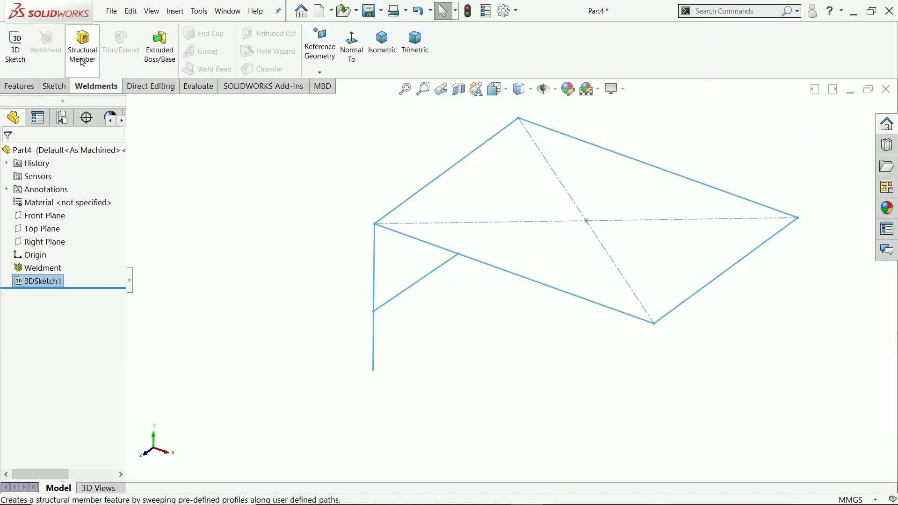
pyautogui.click(29, 241)
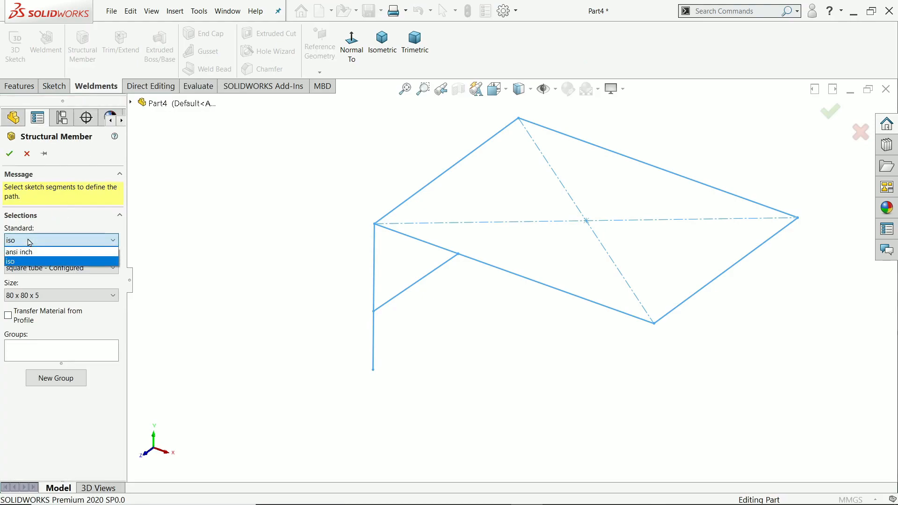
pyautogui.click(29, 241)
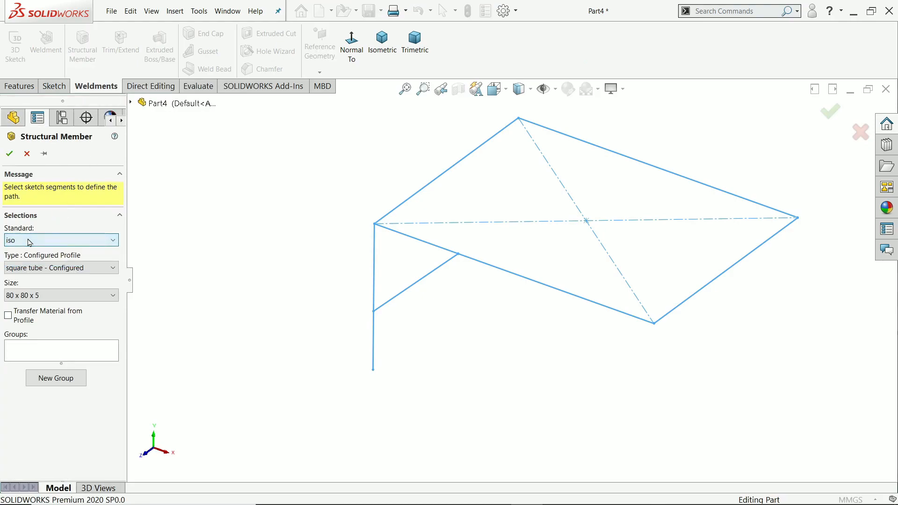
pyautogui.click(27, 269)
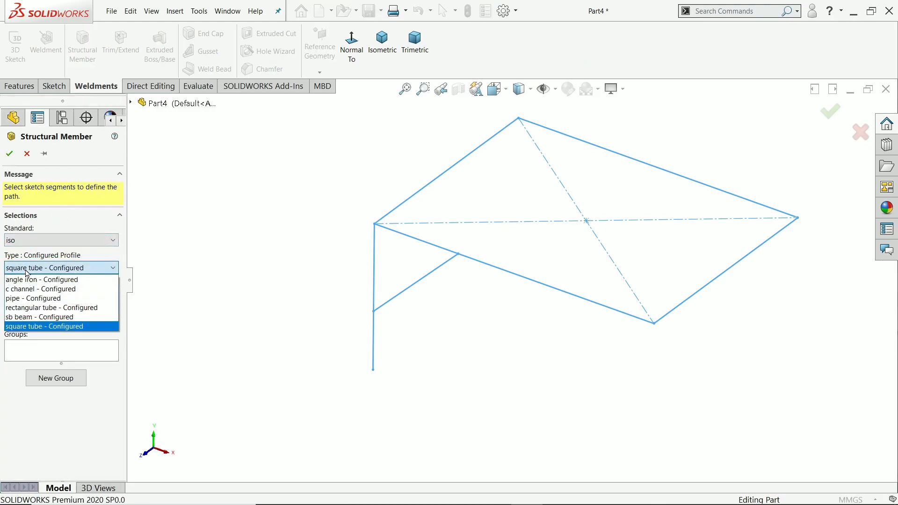
pyautogui.click(45, 330)
pyautogui.click(38, 295)
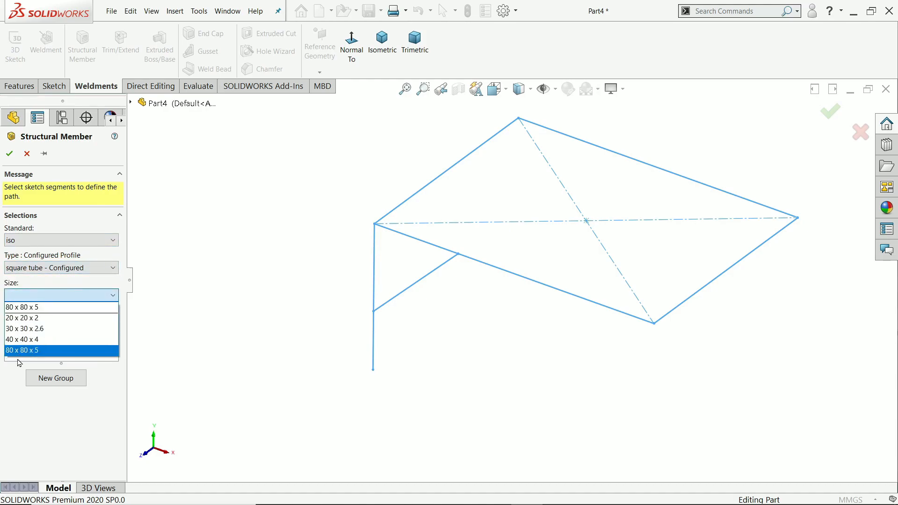
pyautogui.click(21, 351)
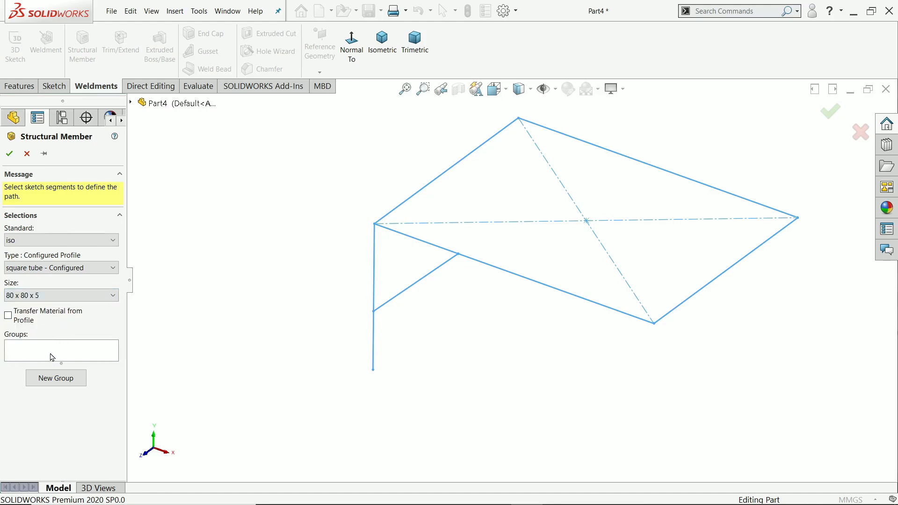
# Step: Assign the four sides of the top rectangle as the path segments of the first structural member group
pyautogui.scroll(2, 564, 294)
pyautogui.scroll(-2, 660, 292)
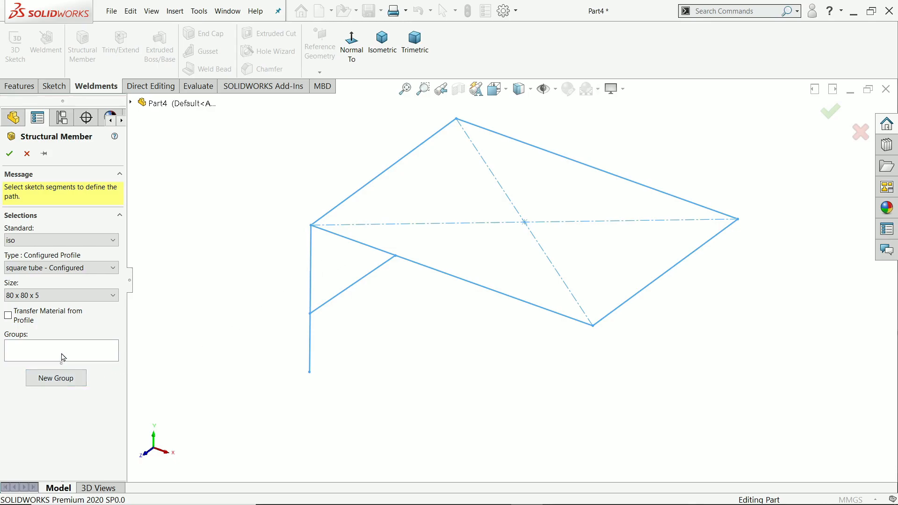
pyautogui.click(377, 185)
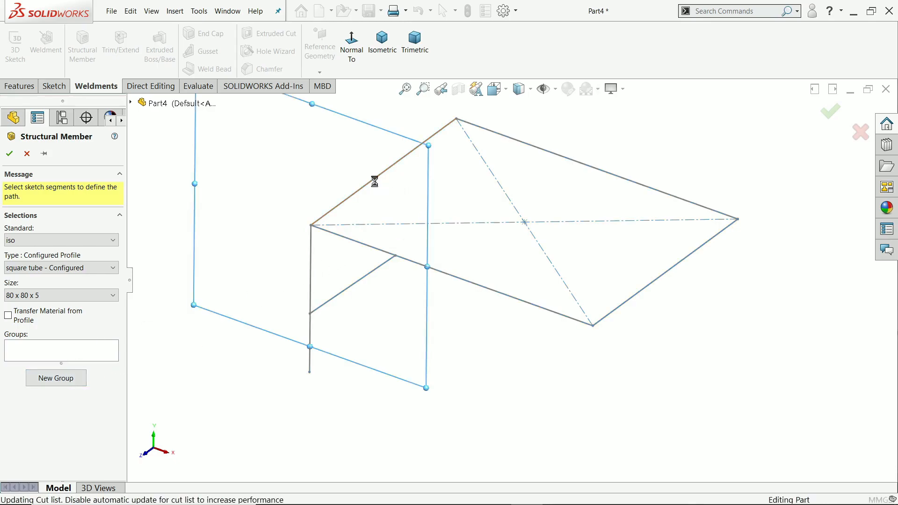
pyautogui.click(567, 163)
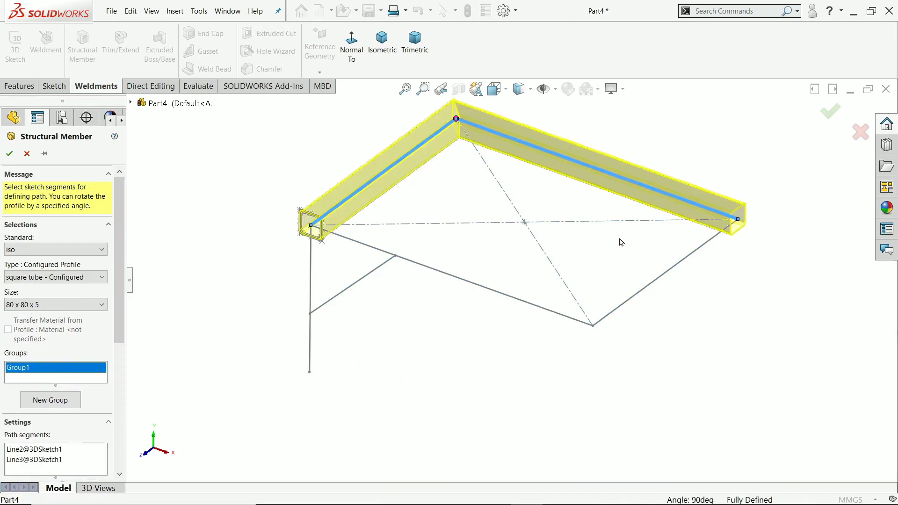
pyautogui.click(653, 288)
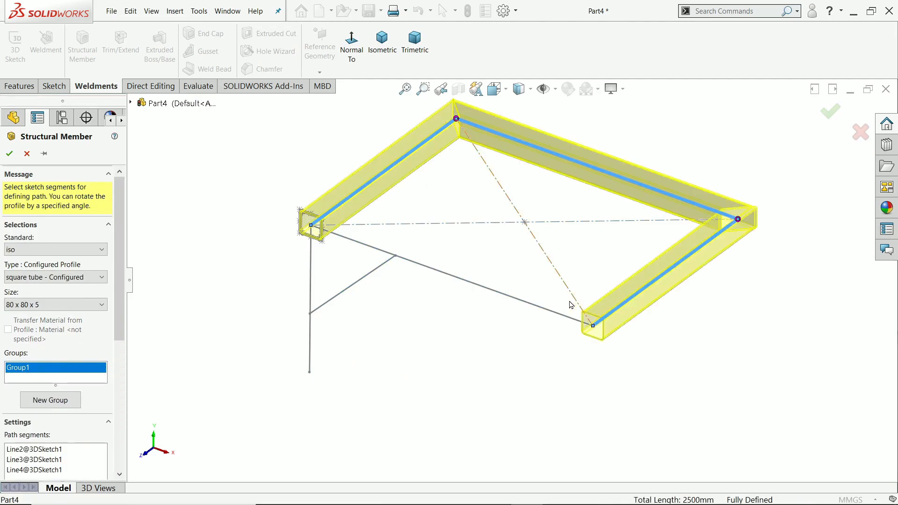
pyautogui.click(529, 308)
pyautogui.scroll(-3, 535, 308)
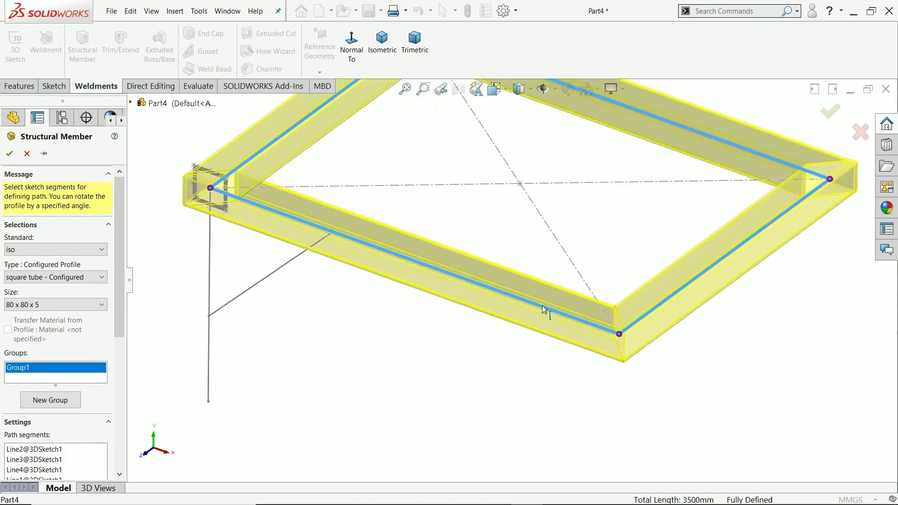
# Step: Set the corner treatment at the frame corner above the leg to End Butt1
pyautogui.scroll(-5, 47, 328)
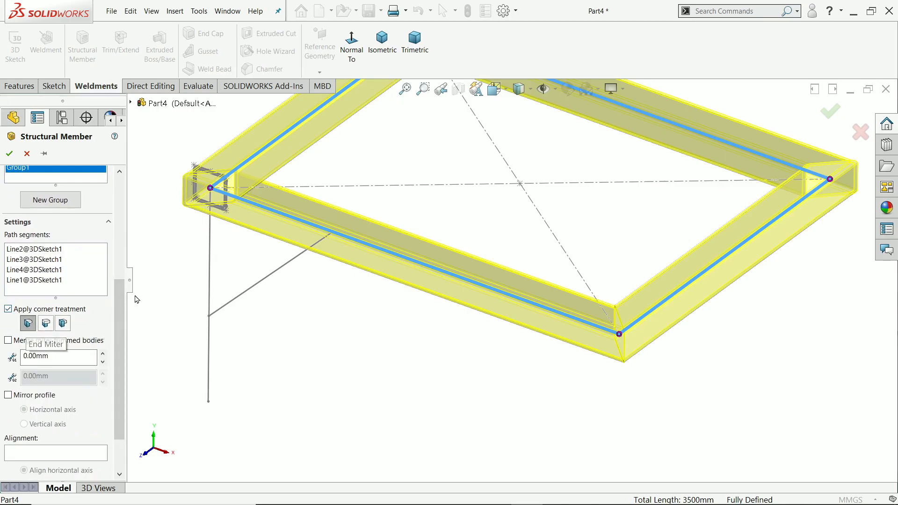
pyautogui.scroll(3, 510, 262)
pyautogui.scroll(-2, 473, 167)
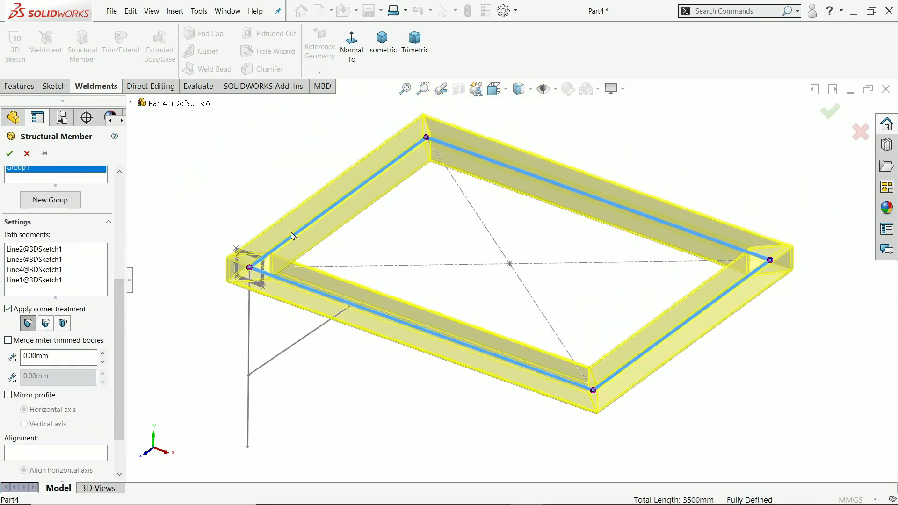
pyautogui.click(251, 272)
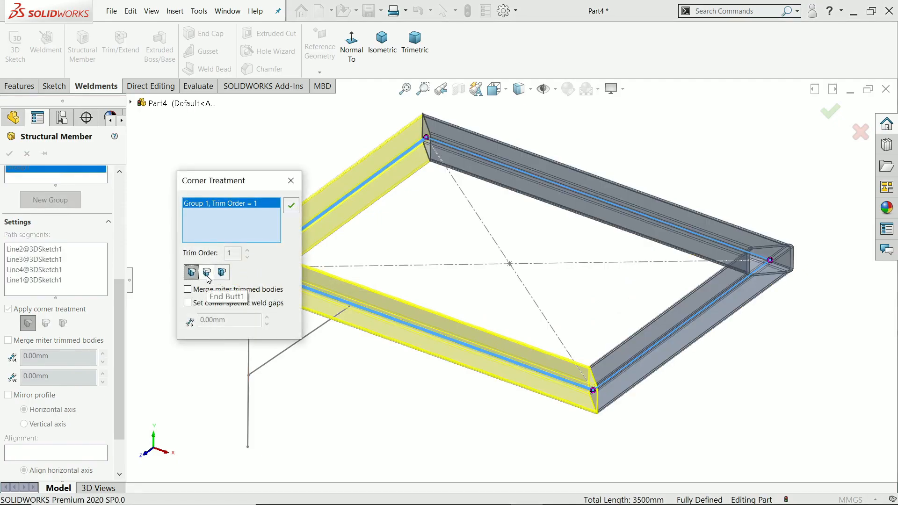
pyautogui.click(291, 208)
# Step: Set the rear frame corner, joined to the leg corner by the 750 mm side, to End Butt2
pyautogui.moveTo(378, 231); pyautogui.dragTo(331, 304, button='middle')
pyautogui.scroll(1, 323, 284)
pyautogui.scroll(-3, 451, 124)
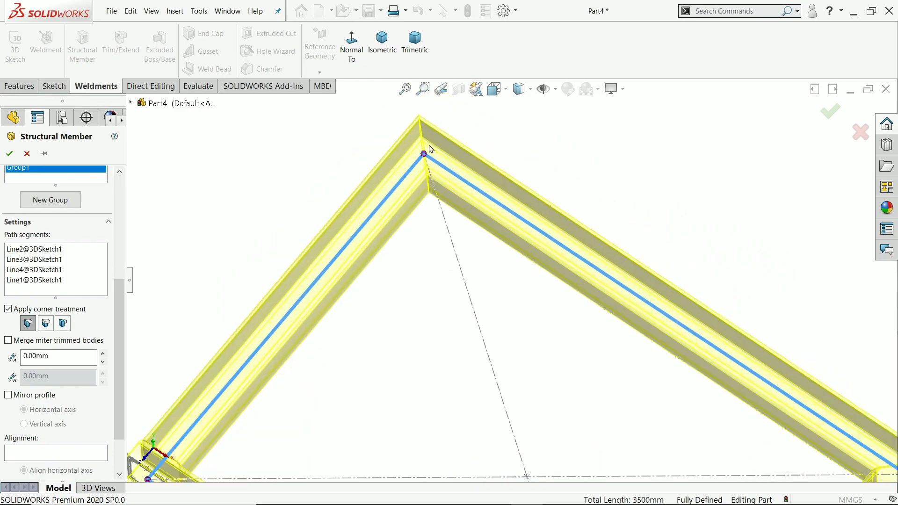
pyautogui.click(424, 155)
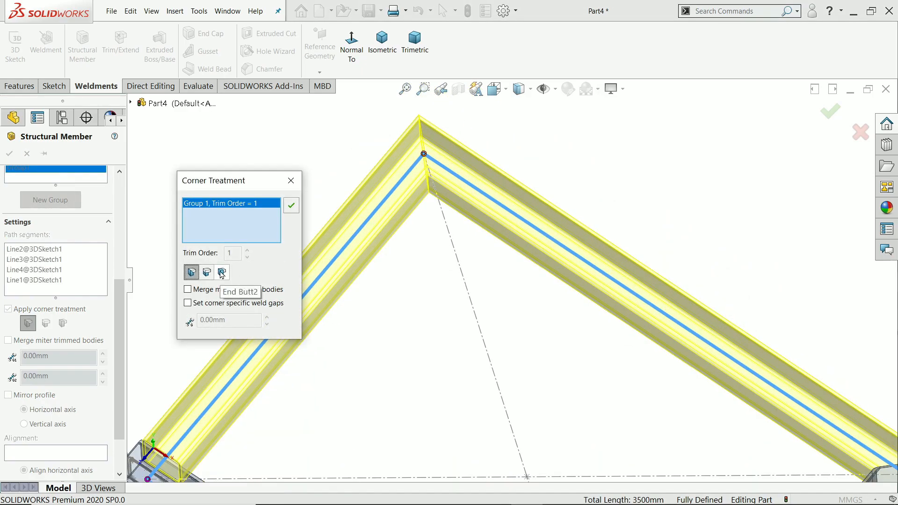
pyautogui.click(223, 273)
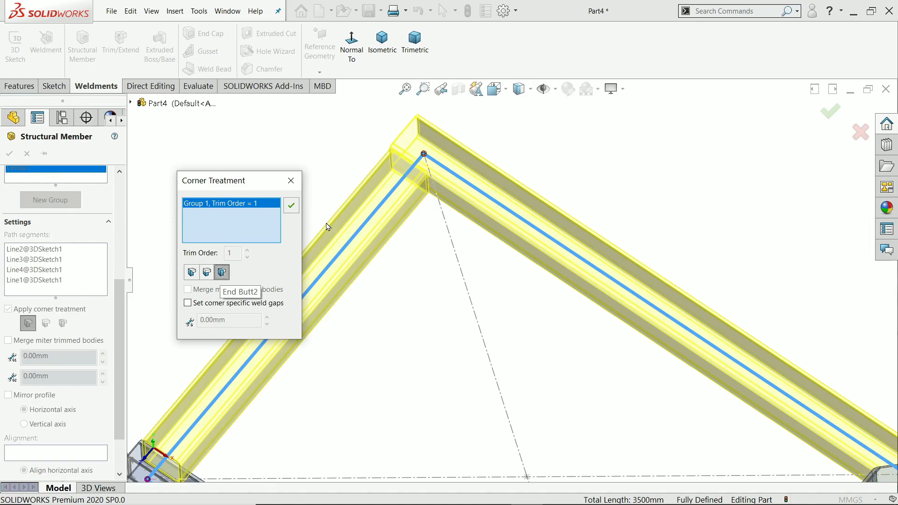
pyautogui.click(291, 206)
# Step: Set the corner treatment at the frame corner diagonally opposite the leg to End Butt1
pyautogui.moveTo(435, 254); pyautogui.dragTo(452, 324, button='middle')
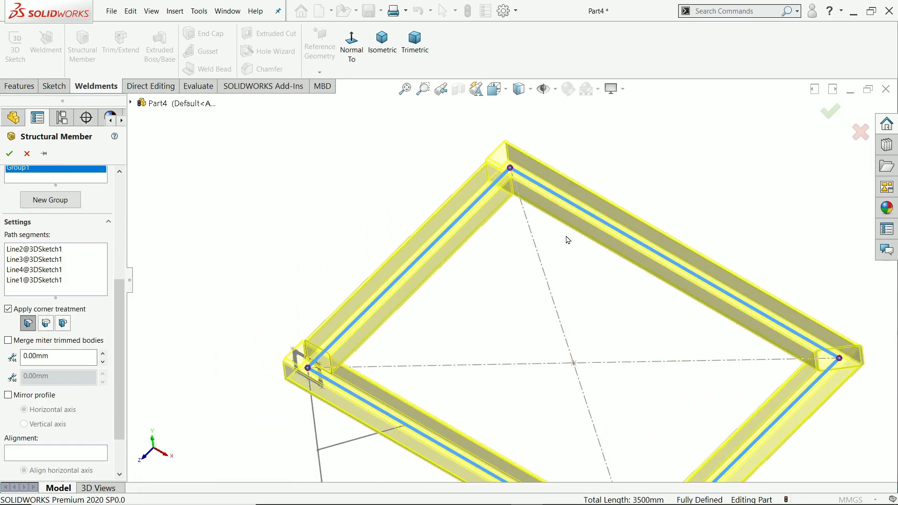
pyautogui.scroll(4, 513, 274)
pyautogui.scroll(-2, 572, 360)
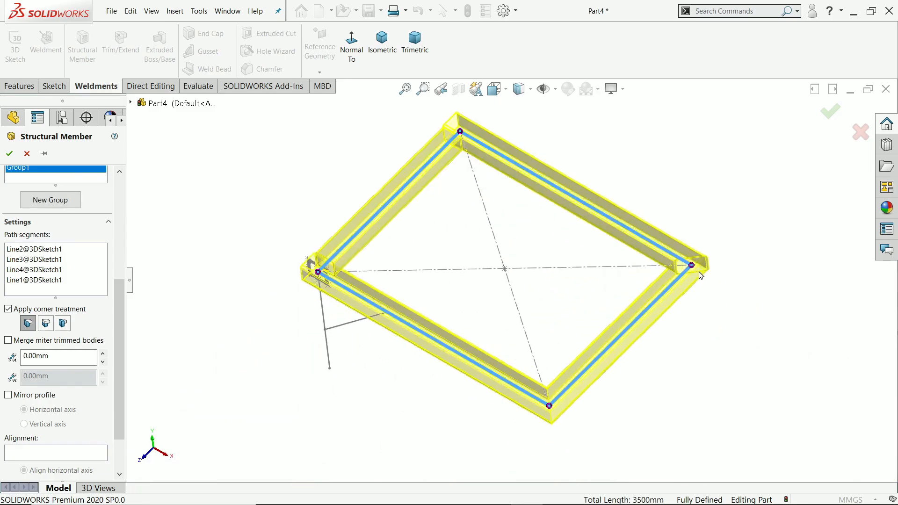
pyautogui.scroll(-5, 700, 275)
pyautogui.click(626, 267)
pyautogui.click(206, 272)
pyautogui.click(291, 204)
pyautogui.scroll(1, 456, 238)
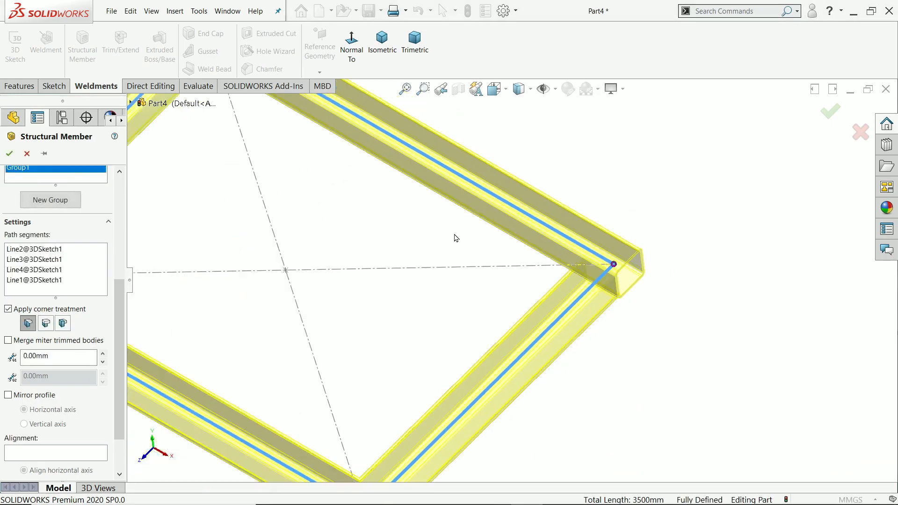
# Step: Set the remaining front frame corner, at the far end of the brace's 1000 mm side, to End Butt2
pyautogui.scroll(4, 456, 238)
pyautogui.scroll(-5, 440, 385)
pyautogui.click(441, 386)
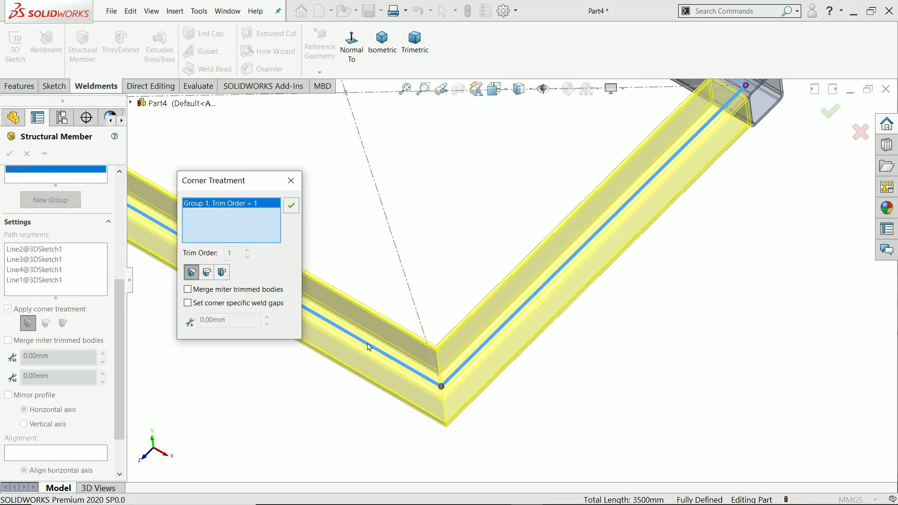
pyautogui.click(221, 272)
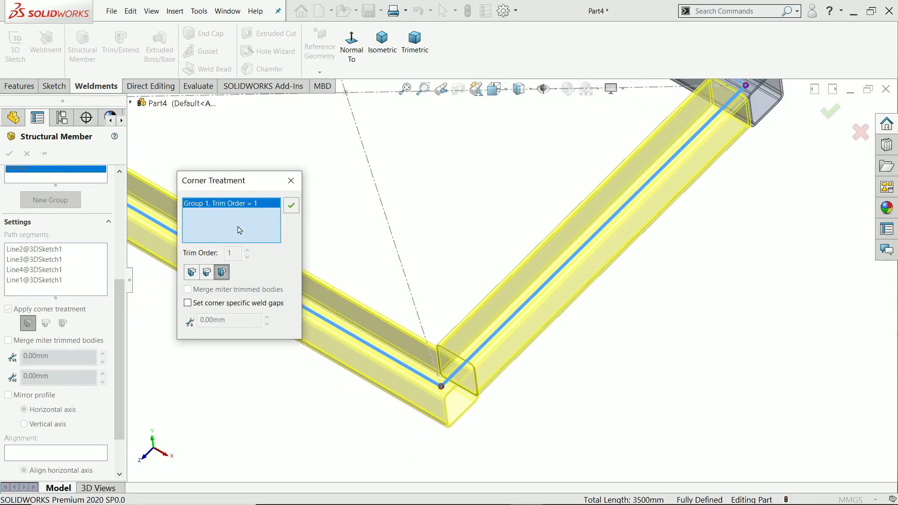
pyautogui.click(291, 205)
pyautogui.scroll(5, 478, 248)
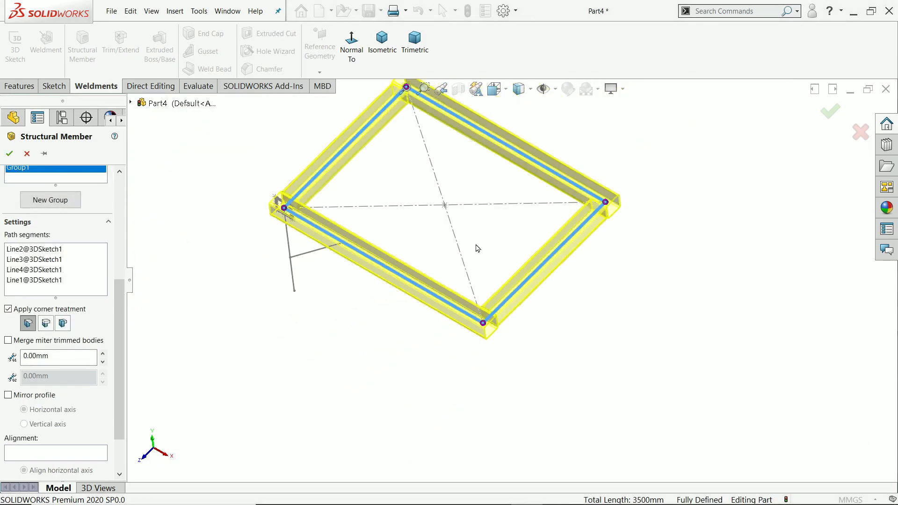
pyautogui.moveTo(473, 237); pyautogui.dragTo(461, 209, button='middle')
pyautogui.scroll(-3, 458, 219)
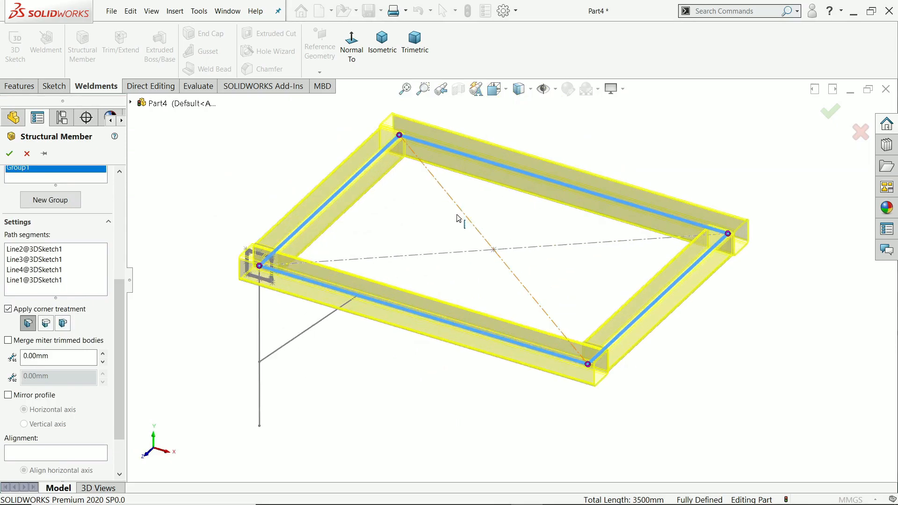
pyautogui.scroll(-2, 459, 218)
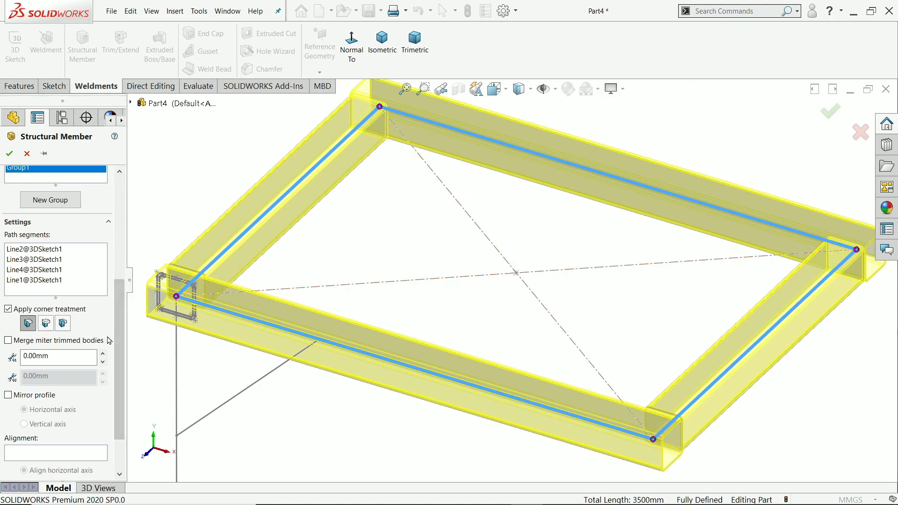
pyautogui.scroll(-3, 121, 390)
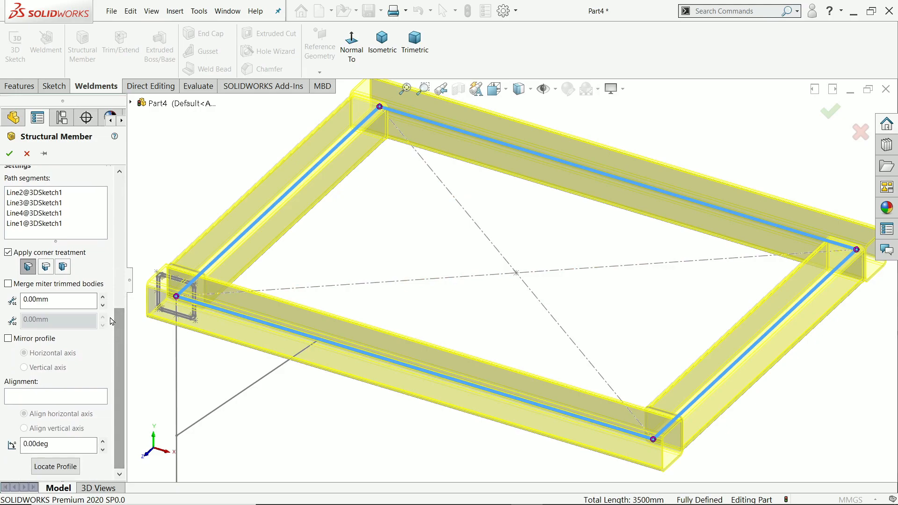
pyautogui.scroll(10, 119, 339)
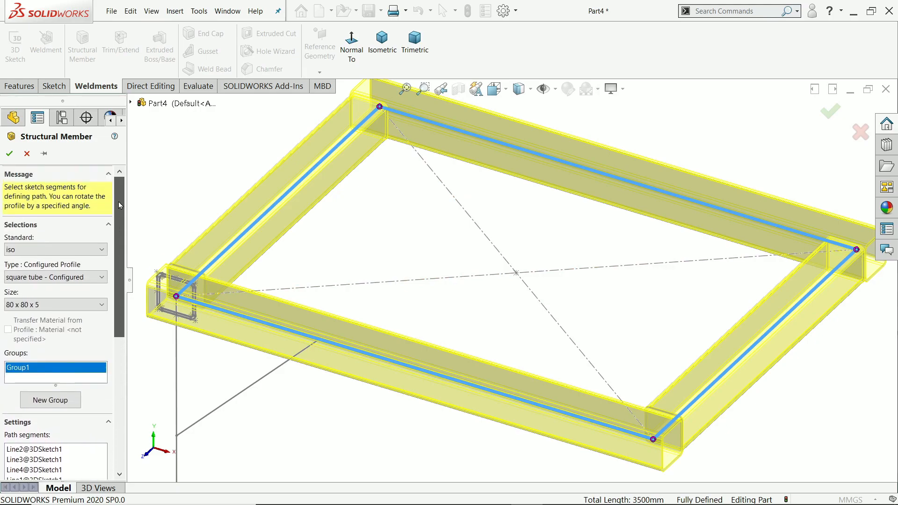
# Step: Add the vertical leg line to the structural member as a new group
pyautogui.click(47, 409)
pyautogui.scroll(2, 393, 391)
pyautogui.scroll(-5, 444, 364)
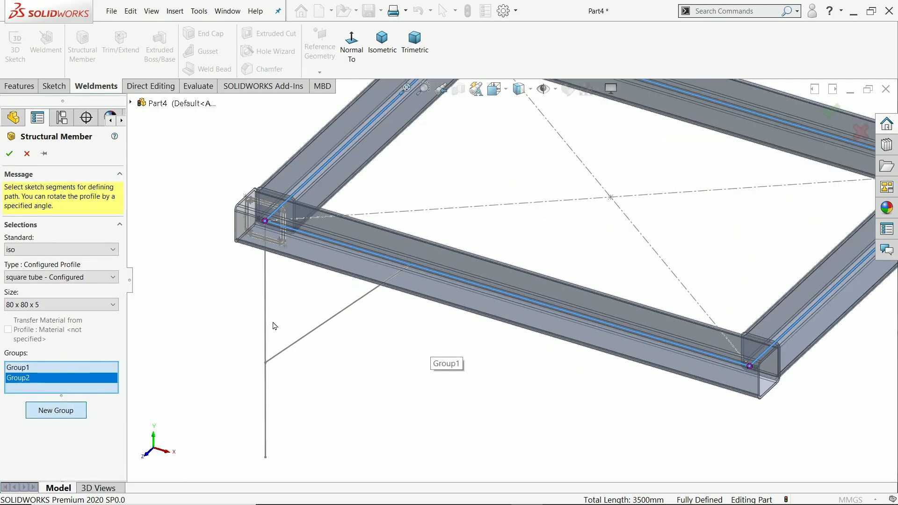
pyautogui.click(266, 315)
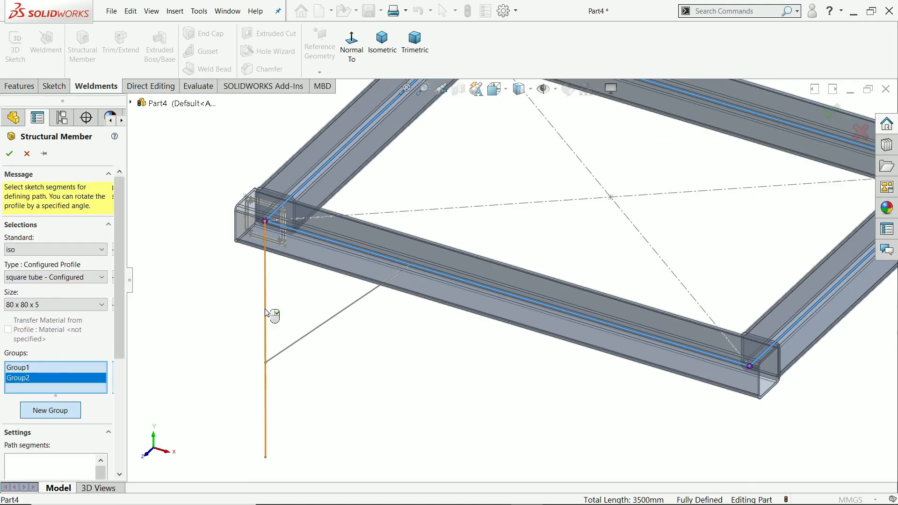
# Step: Add the diagonal brace line between the leg and the 1000 mm side as another new group
pyautogui.click(47, 412)
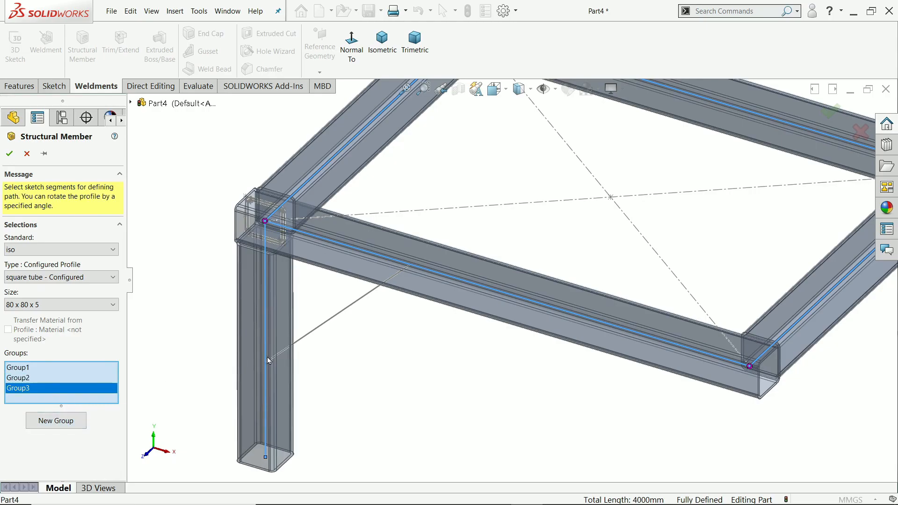
pyautogui.click(335, 321)
pyautogui.moveTo(461, 341)
pyautogui.mouseDown(button='middle')
pyautogui.moveTo(402, 325)
pyautogui.moveTo(418, 337)
pyautogui.moveTo(395, 337)
pyautogui.moveTo(391, 321)
pyautogui.moveTo(416, 339)
pyautogui.mouseUp(button='middle')
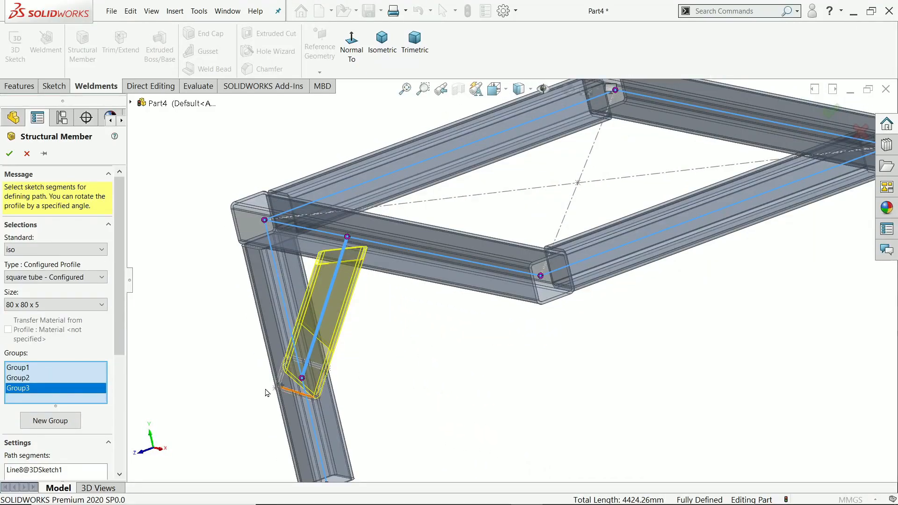
# Step: Set the brace profile's rotation angle to 45° and create the structural members
pyautogui.moveTo(120, 343); pyautogui.dragTo(117, 456)
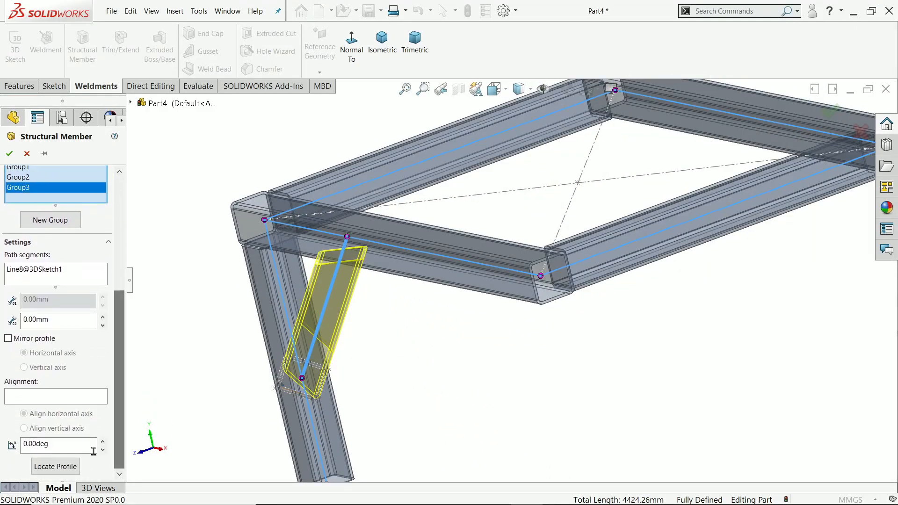
pyautogui.moveTo(62, 450); pyautogui.dragTo(13, 442)
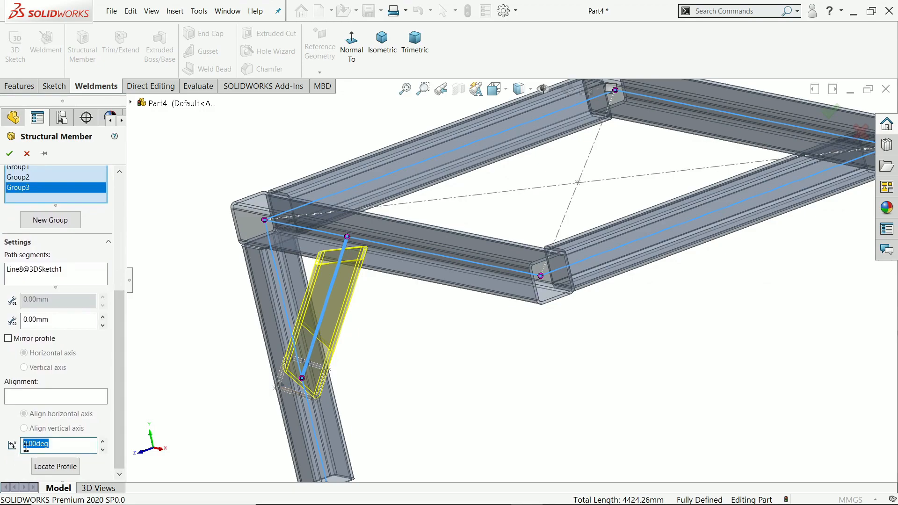
pyautogui.write('45')
pyautogui.press('Return')
pyautogui.moveTo(391, 323)
pyautogui.mouseDown(button='middle')
pyautogui.moveTo(439, 274)
pyautogui.moveTo(399, 290)
pyautogui.moveTo(422, 272)
pyautogui.moveTo(498, 296)
pyautogui.moveTo(369, 335)
pyautogui.moveTo(391, 339)
pyautogui.mouseUp(button='middle')
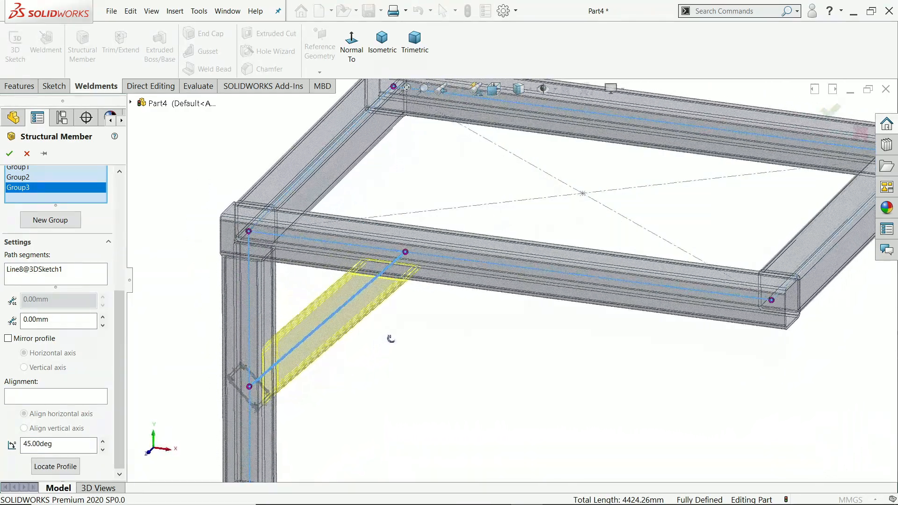
pyautogui.click(9, 155)
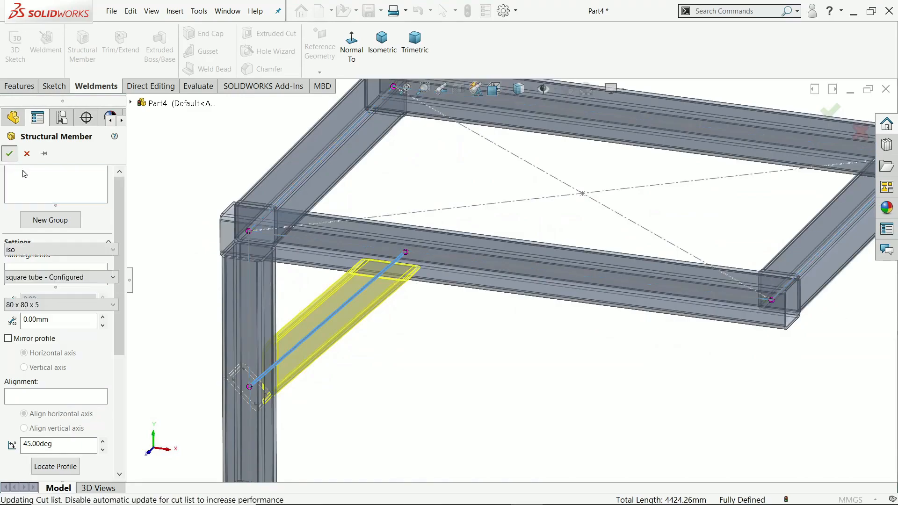
# Step: Hide the 3D sketch of the frame
pyautogui.scroll(5, 435, 341)
pyautogui.scroll(-3, 536, 343)
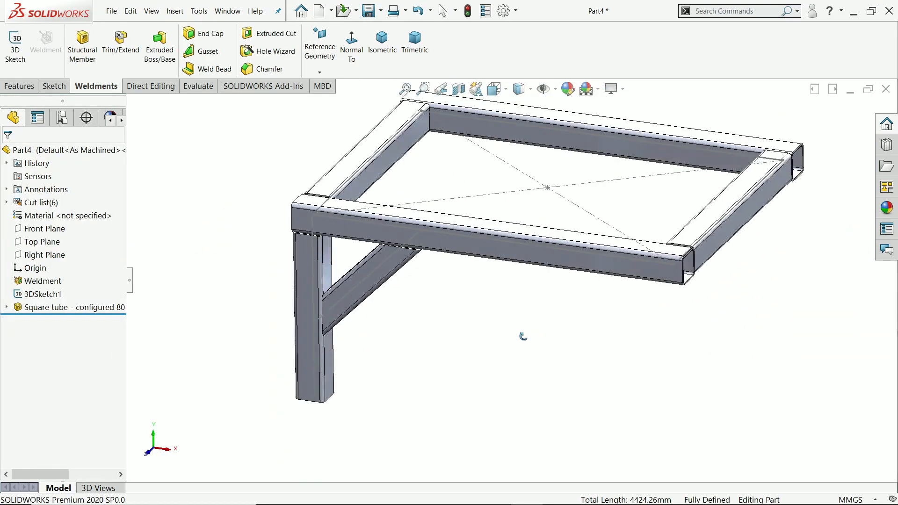
pyautogui.click(430, 178)
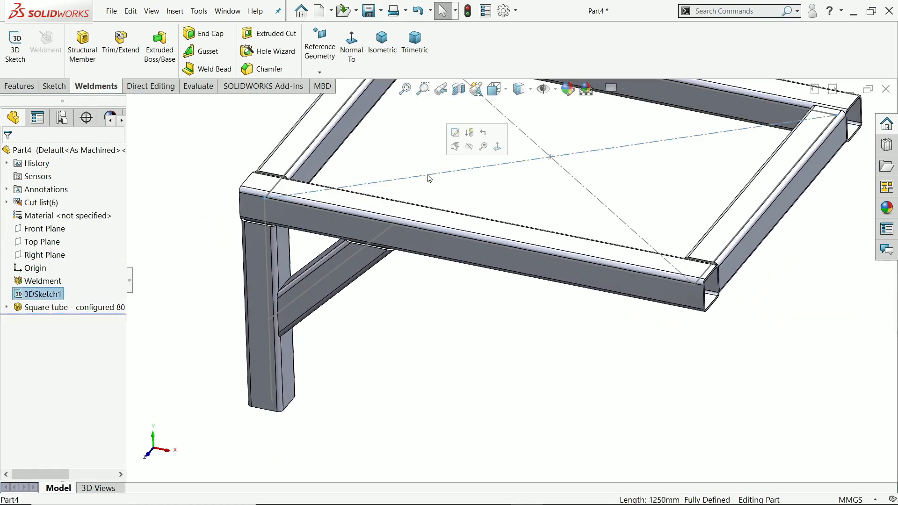
pyautogui.click(469, 149)
pyautogui.moveTo(388, 288)
pyautogui.mouseDown(button='middle')
pyautogui.moveTo(441, 180)
pyautogui.moveTo(419, 251)
pyautogui.moveTo(378, 278)
pyautogui.mouseUp(button='middle')
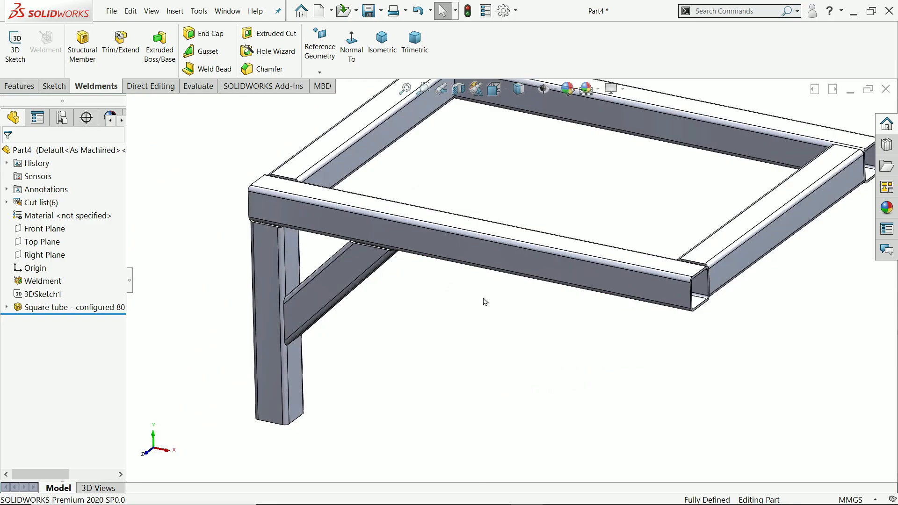
# Step: Check the base plate details in the reference drawing and start a sketch on the leg's bottom end face
pyautogui.hotkey('alt', 'Tab')
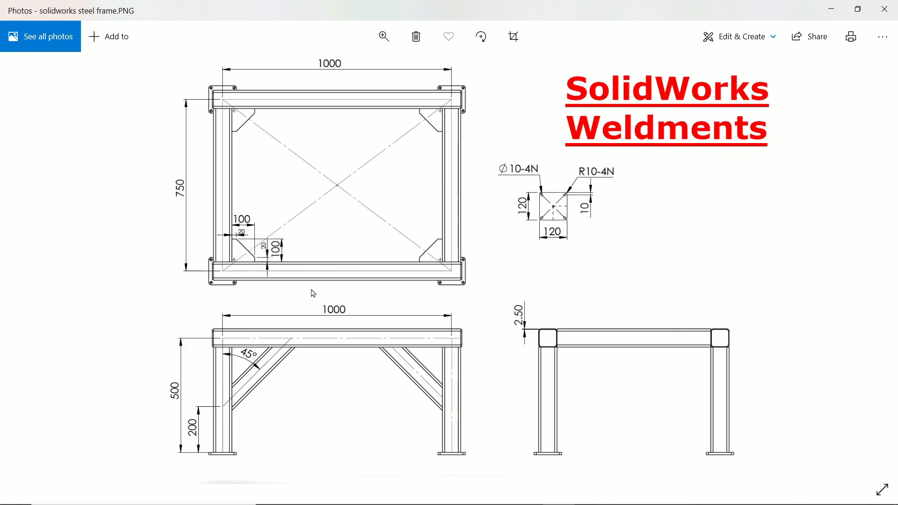
pyautogui.click(832, 11)
pyautogui.moveTo(322, 409); pyautogui.dragTo(330, 302, button='middle')
pyautogui.scroll(-7, 315, 321)
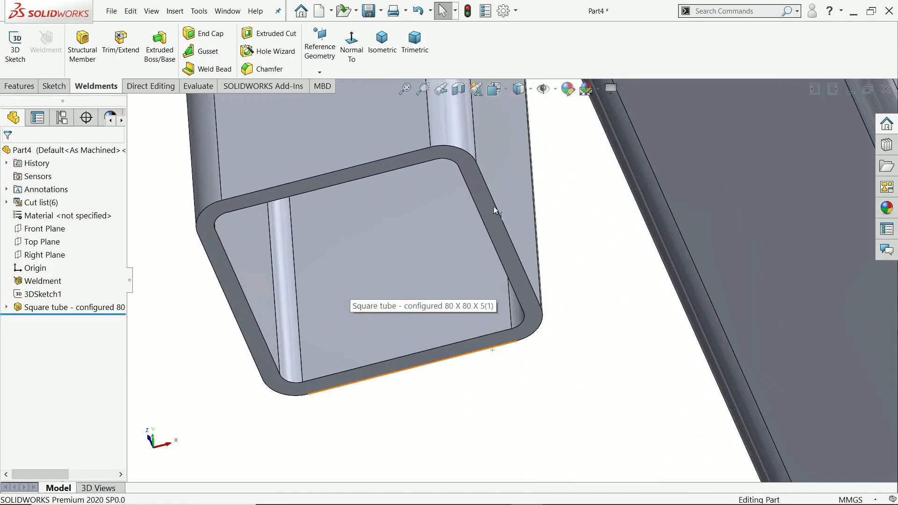
pyautogui.click(482, 211)
pyautogui.click(519, 184)
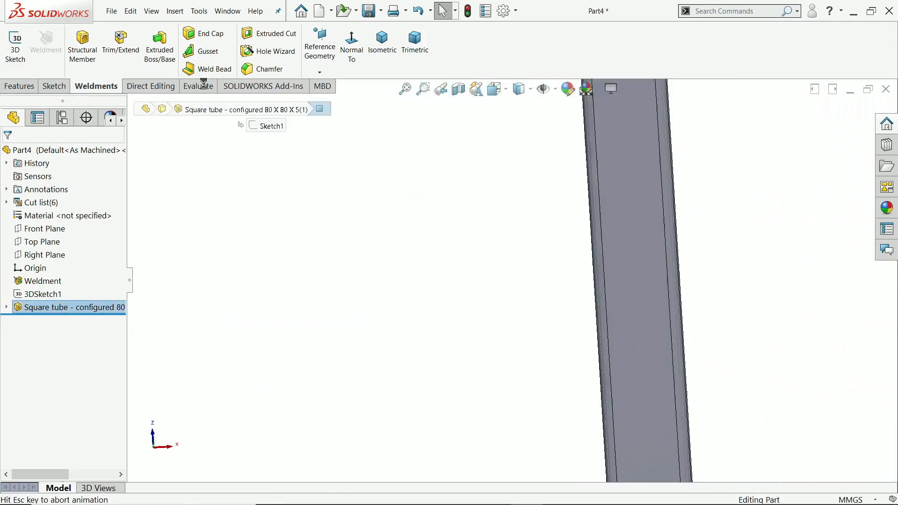
# Step: Sketch a diagonal centerline between opposite inner corners of the leg's square tube profile
pyautogui.click(88, 33)
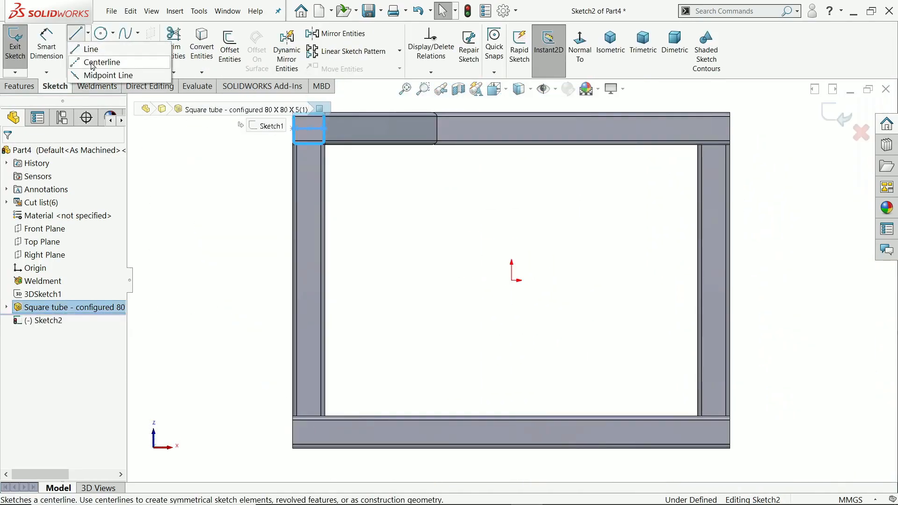
pyautogui.click(92, 64)
pyautogui.scroll(-5, 328, 141)
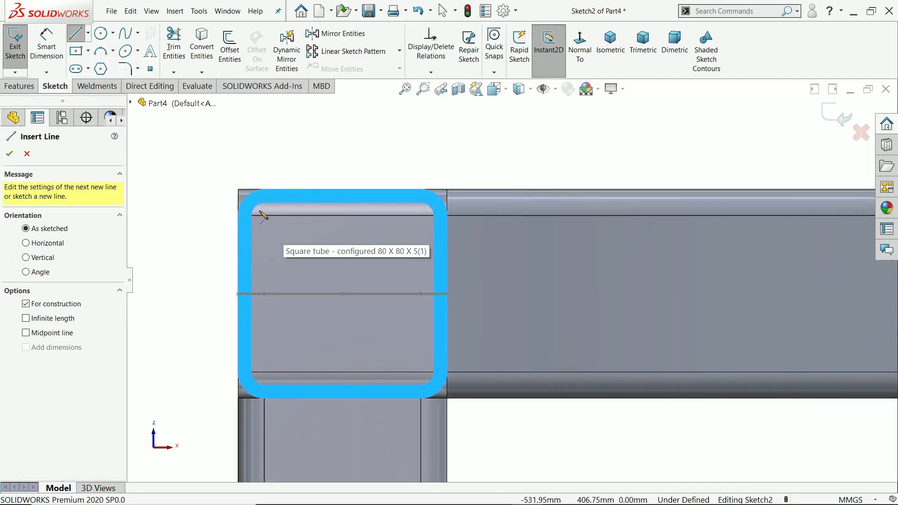
pyautogui.click(255, 207)
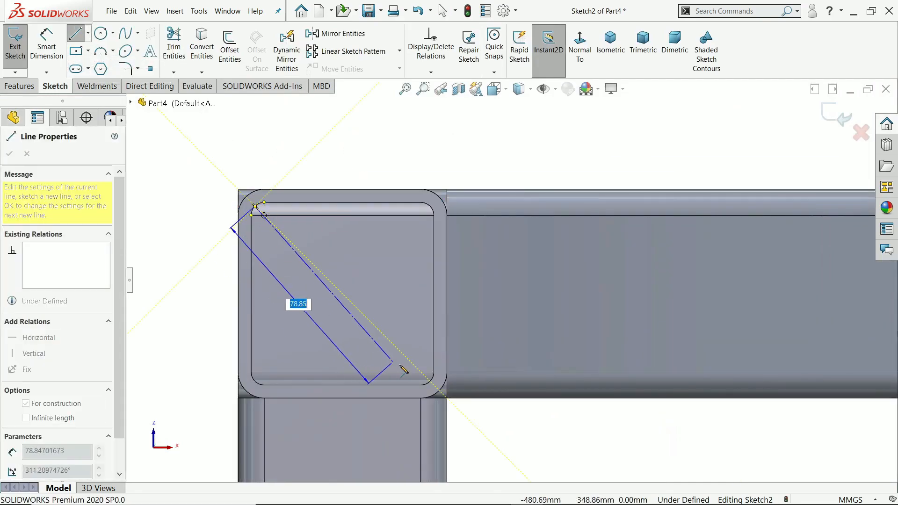
pyautogui.click(430, 381)
pyautogui.rightClick(477, 307)
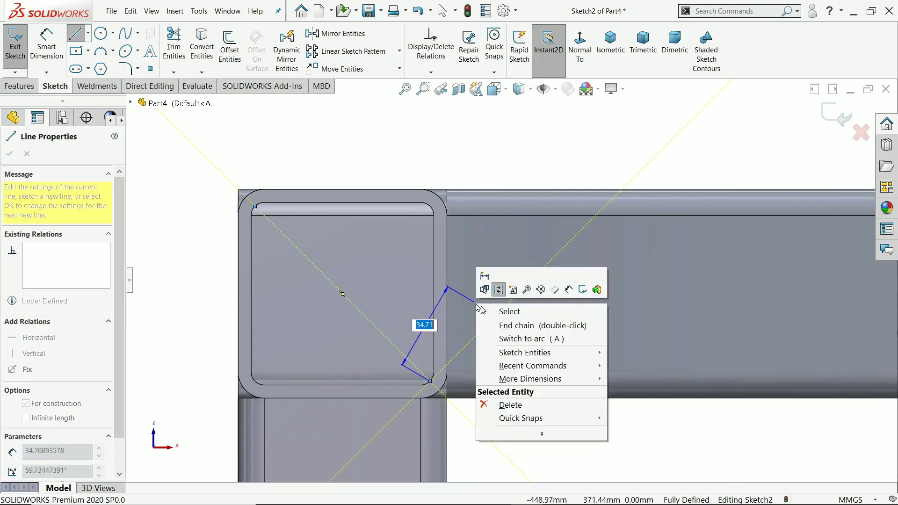
pyautogui.click(484, 311)
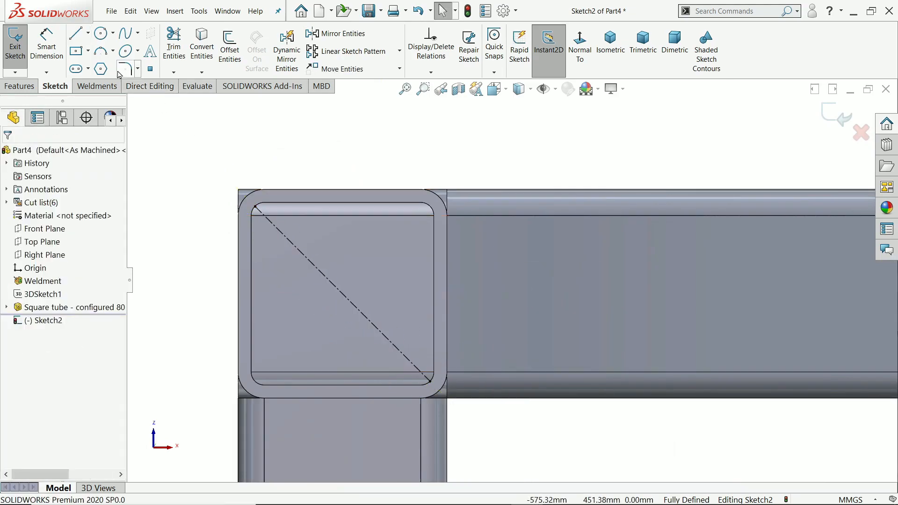
# Step: Sketch a 120 x 120 mm center rectangle centred on the diagonal's midpoint
pyautogui.click(77, 50)
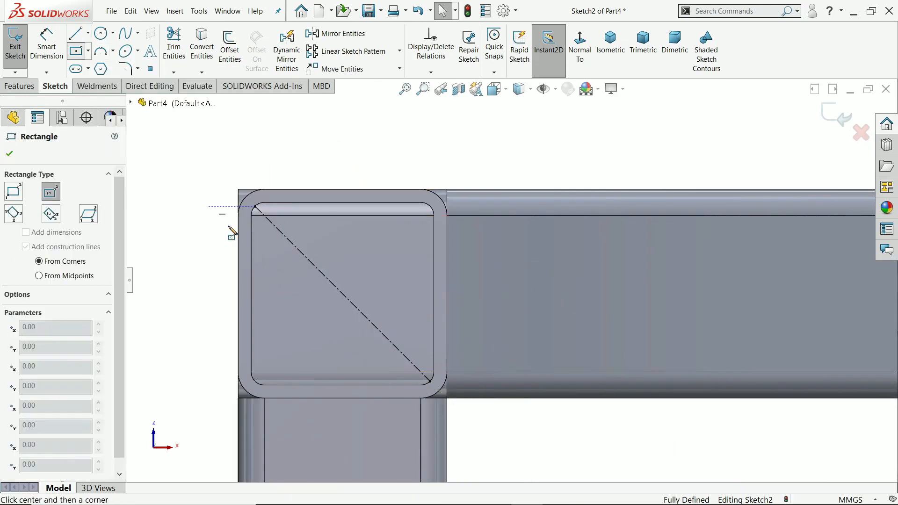
pyautogui.click(345, 295)
pyautogui.scroll(3, 421, 262)
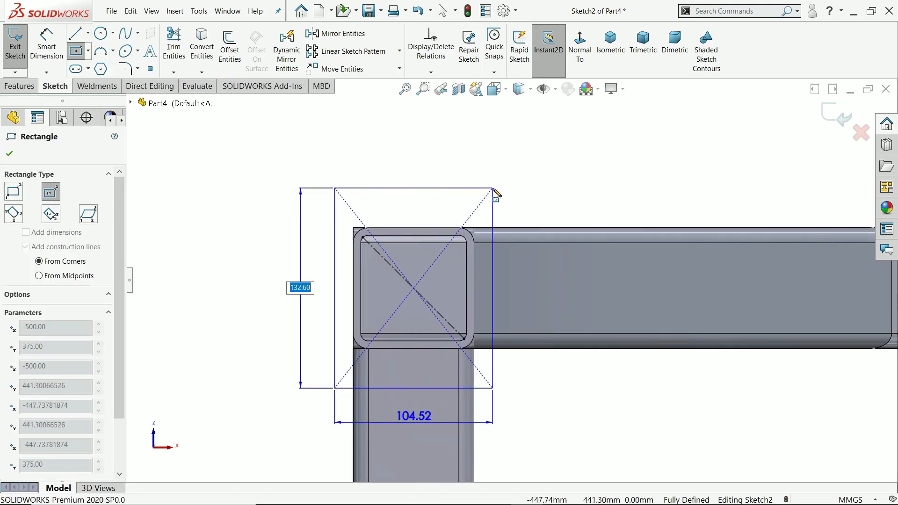
pyautogui.write('120')
pyautogui.press('Tab')
pyautogui.write('1')
pyautogui.press('Return')
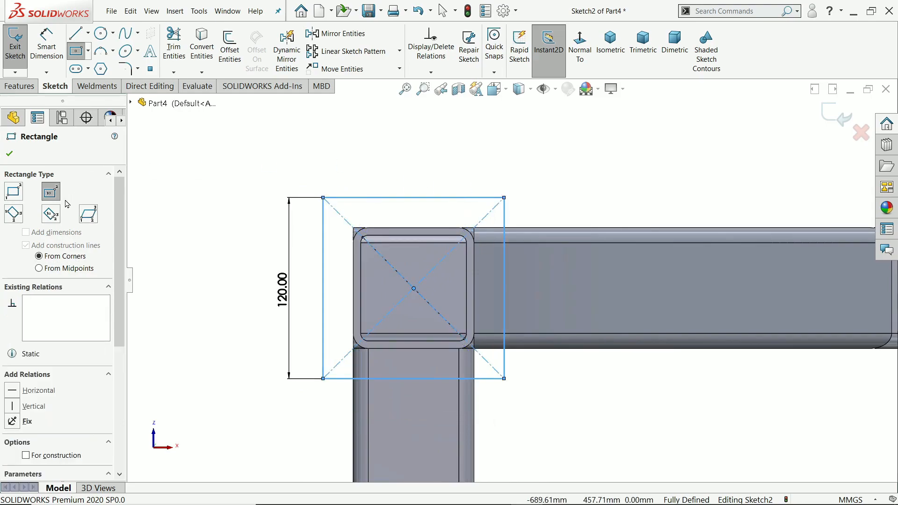
pyautogui.click(9, 153)
pyautogui.moveTo(210, 129)
pyautogui.mouseDown()
pyautogui.moveTo(293, 325)
pyautogui.moveTo(547, 434)
pyautogui.mouseUp()
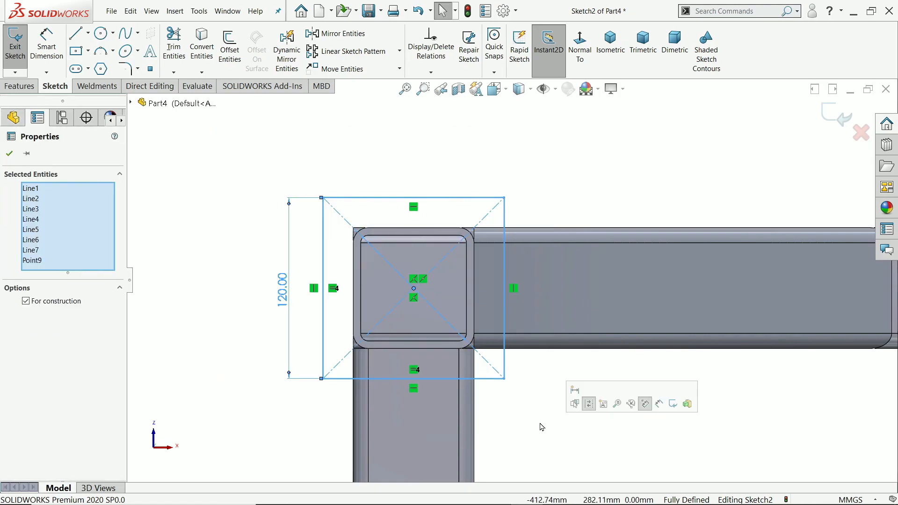
pyautogui.click(127, 70)
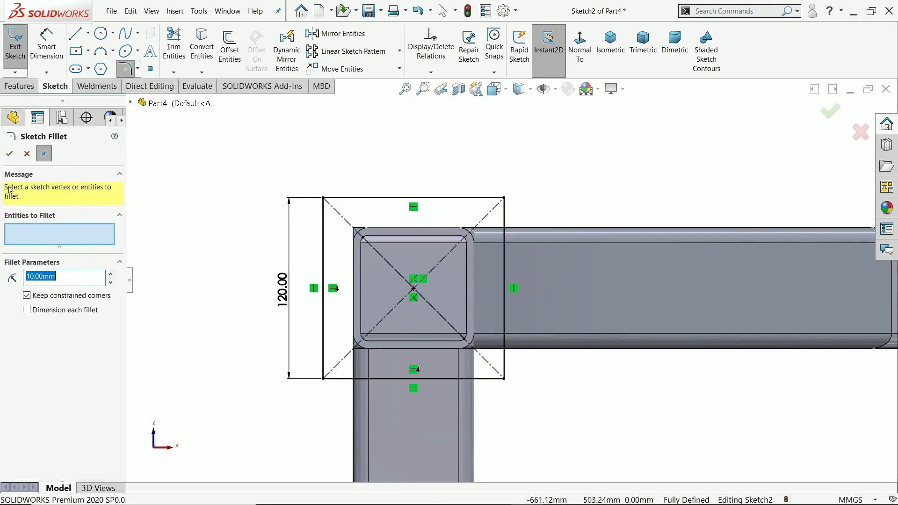
pyautogui.press('Escape')
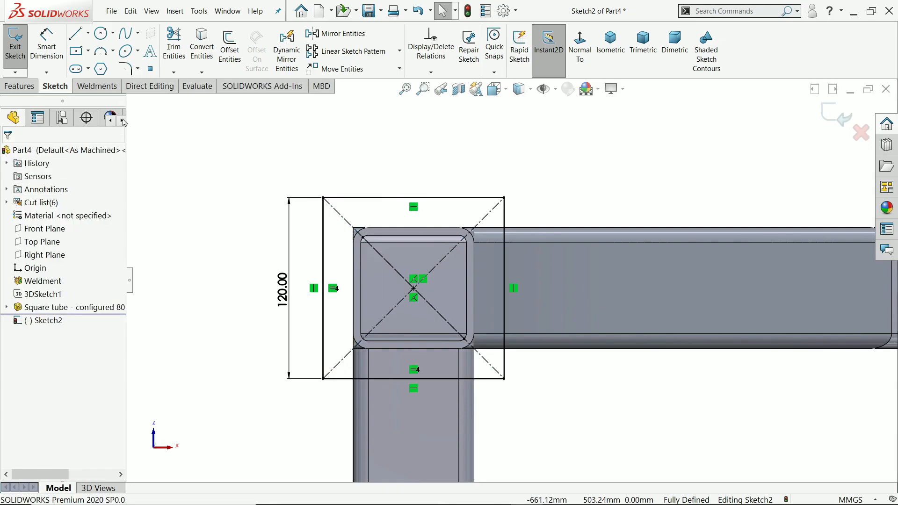
# Step: Fillet all four corners of the base plate rectangle with a 10 mm radius, accepting removal of the equal-length relation
pyautogui.click(125, 69)
pyautogui.moveTo(286, 170); pyautogui.dragTo(569, 410)
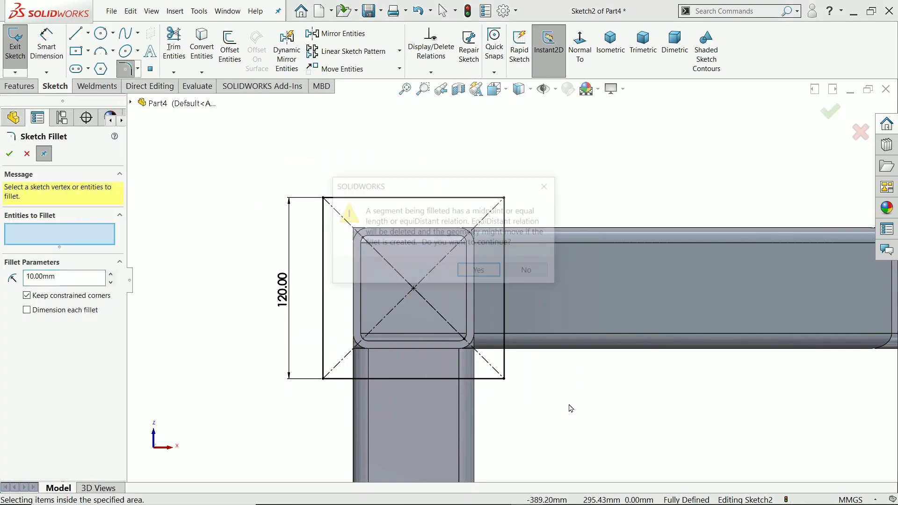
pyautogui.click(480, 272)
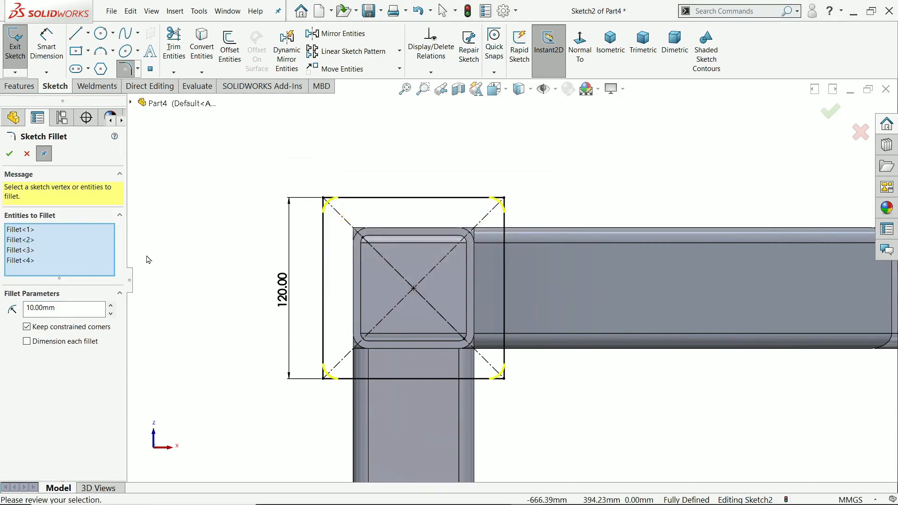
pyautogui.click(9, 154)
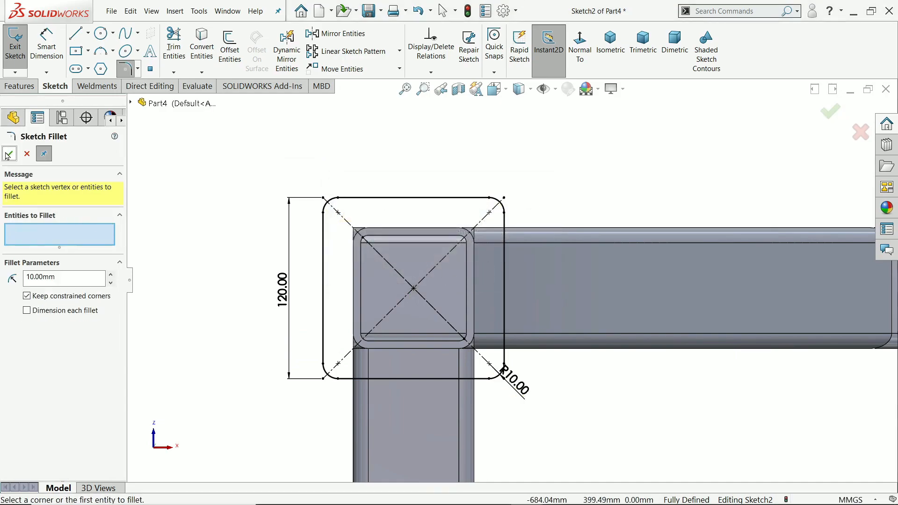
# Step: Sketch a 10 mm diameter circle on the centre of the base plate's upper-right corner fillet
pyautogui.click(101, 33)
pyautogui.scroll(-3, 507, 213)
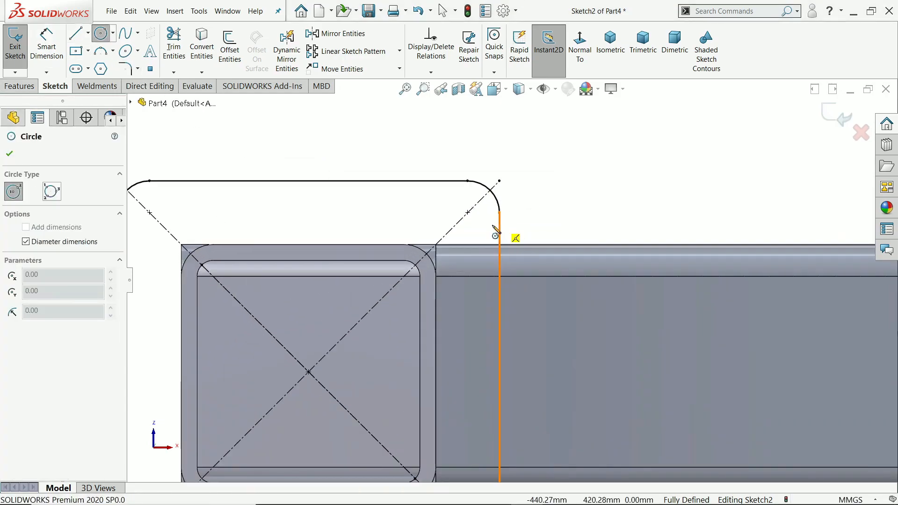
pyautogui.click(467, 213)
pyautogui.write('10')
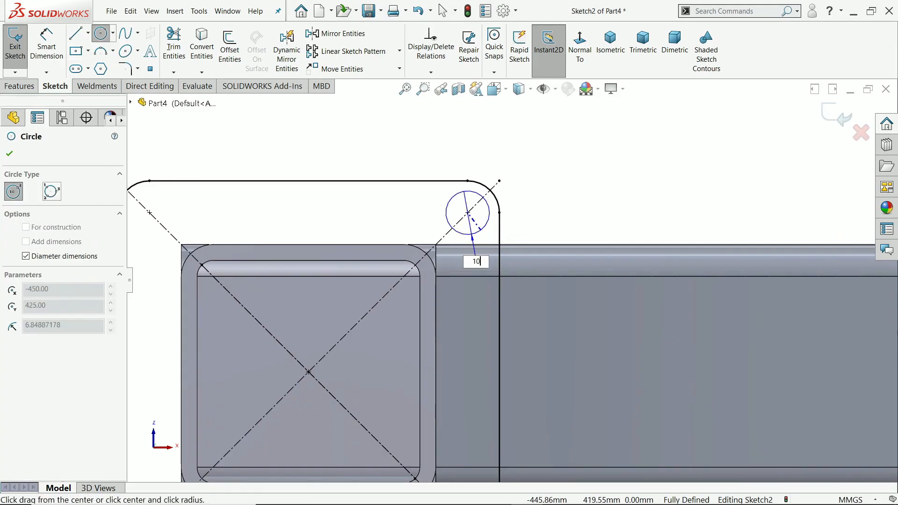
pyautogui.press('Return')
pyautogui.click(10, 155)
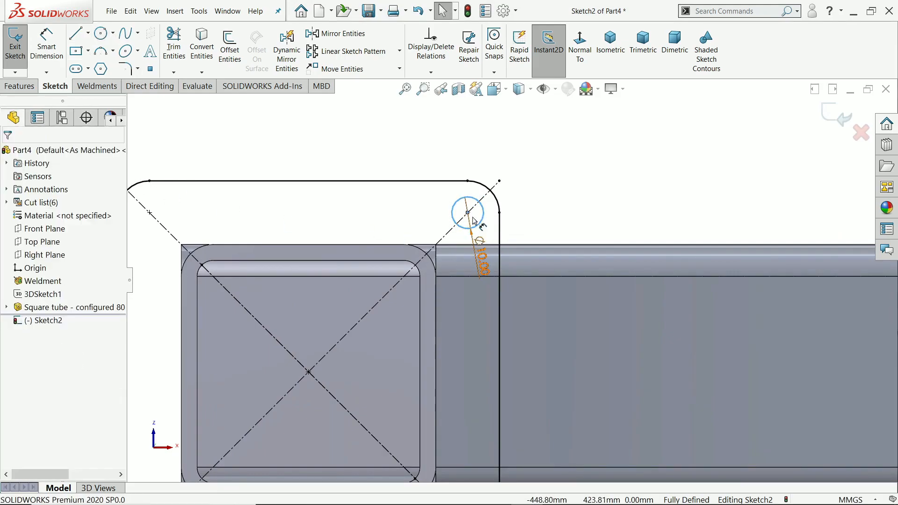
# Step: Add a driven dimension between the hole circle's centre and the base plate's upper edge
pyautogui.click(47, 46)
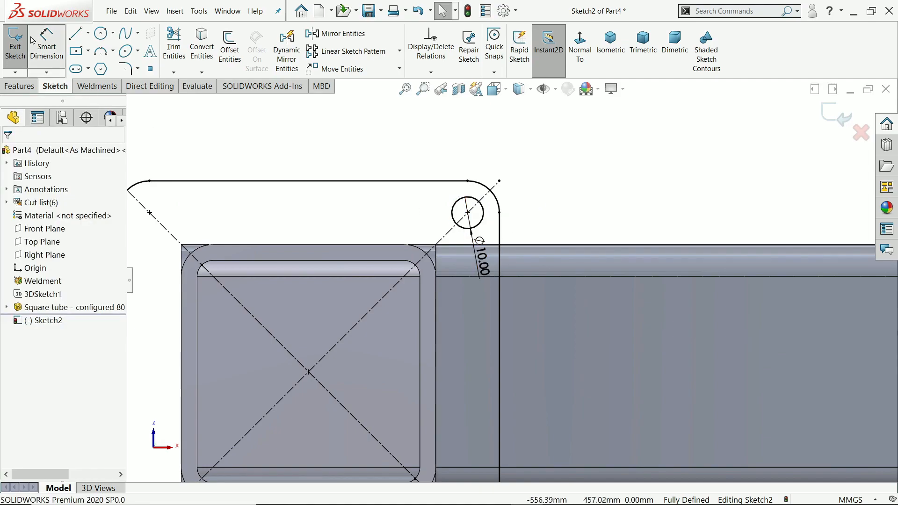
pyautogui.click(468, 213)
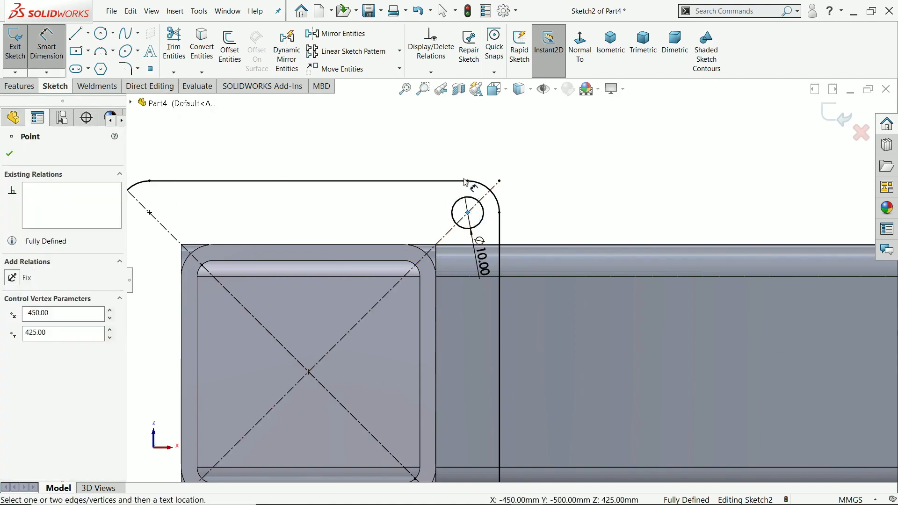
pyautogui.click(461, 181)
pyautogui.click(558, 201)
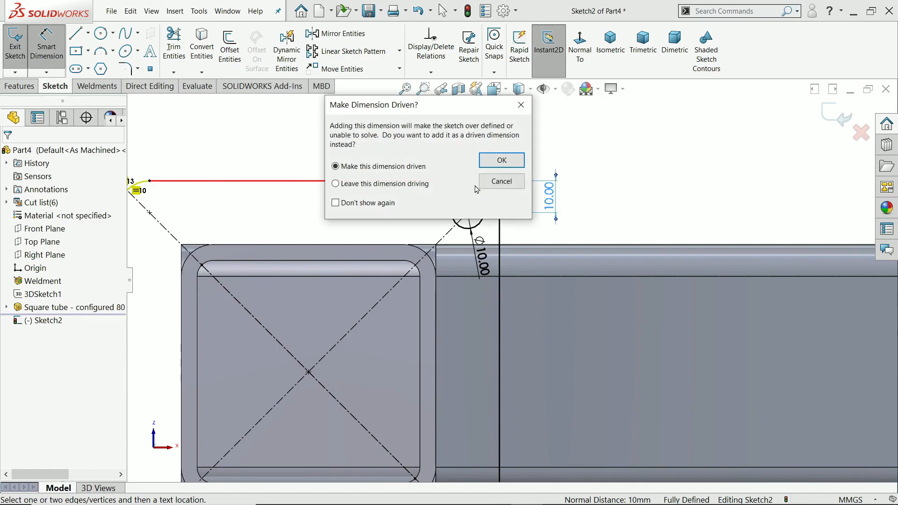
pyautogui.click(501, 161)
# Step: Draw two construction centerlines in the base plate sketch, from the upper edge's midpoint to the plate centre and on to the right edge's midpoint
pyautogui.click(87, 33)
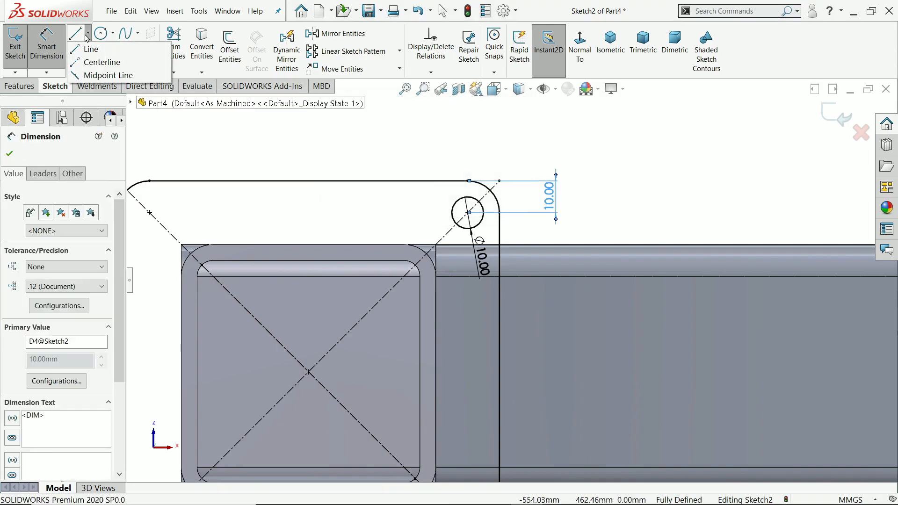
pyautogui.click(95, 63)
pyautogui.scroll(3, 272, 162)
pyautogui.scroll(-3, 397, 386)
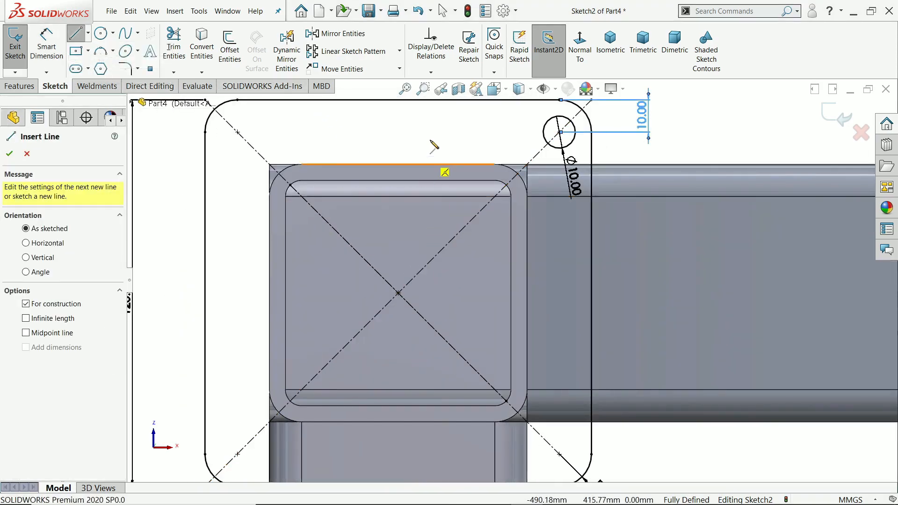
pyautogui.click(398, 100)
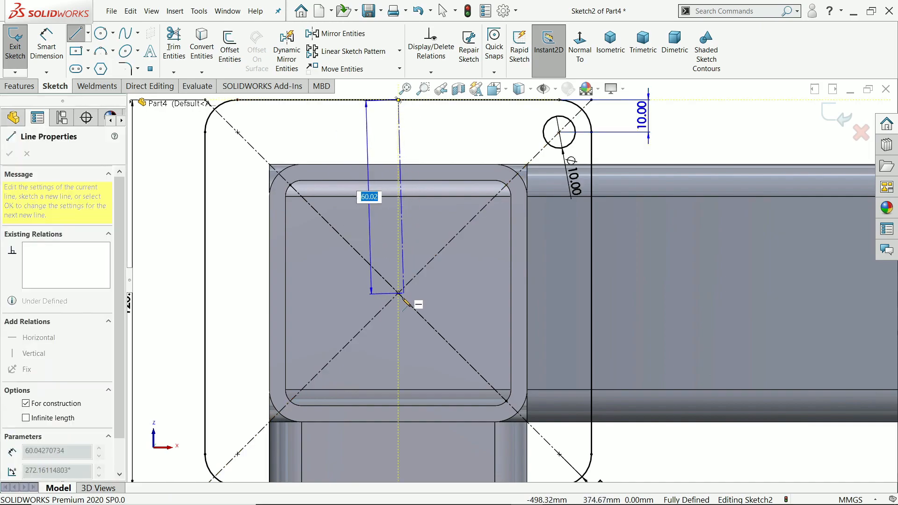
pyautogui.click(398, 294)
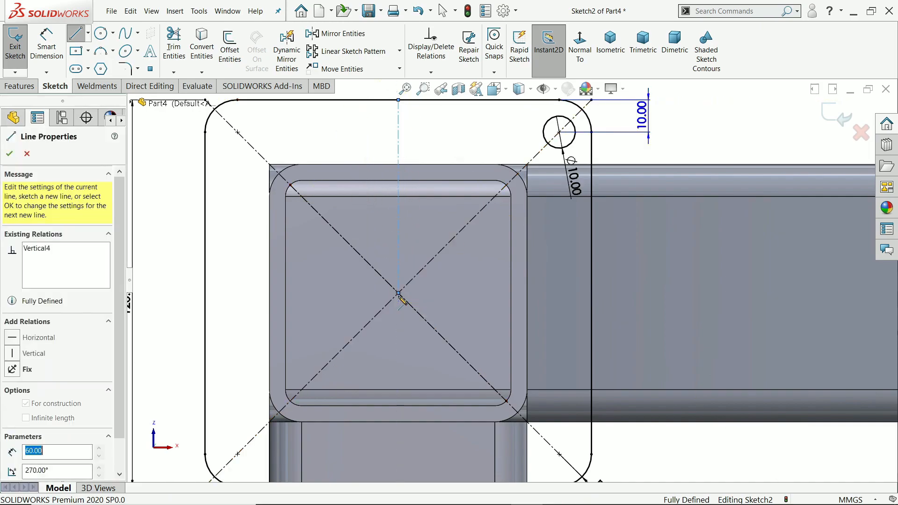
pyautogui.click(592, 293)
pyautogui.rightClick(627, 237)
pyautogui.click(651, 249)
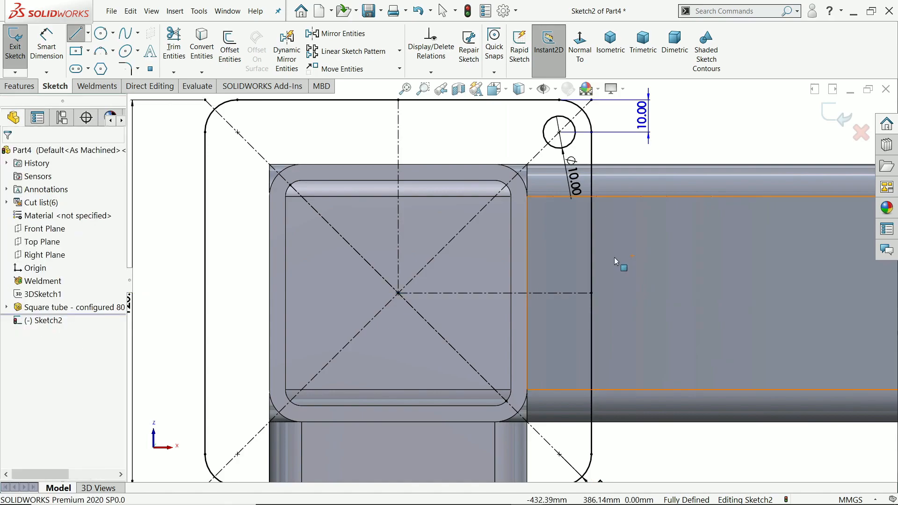
# Step: Mirror the 10 mm hole circle about the vertical centerline to the base plate's upper-left corner
pyautogui.scroll(2, 590, 234)
pyautogui.scroll(-2, 553, 206)
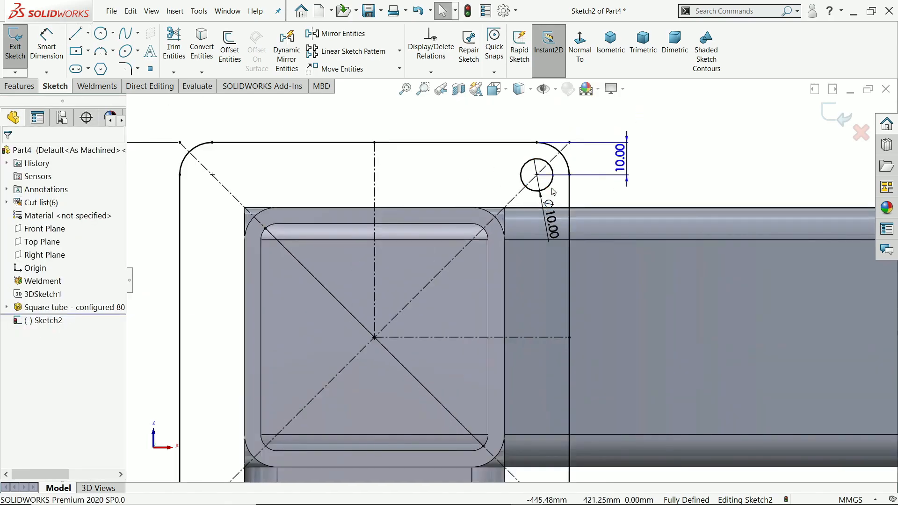
pyautogui.click(550, 190)
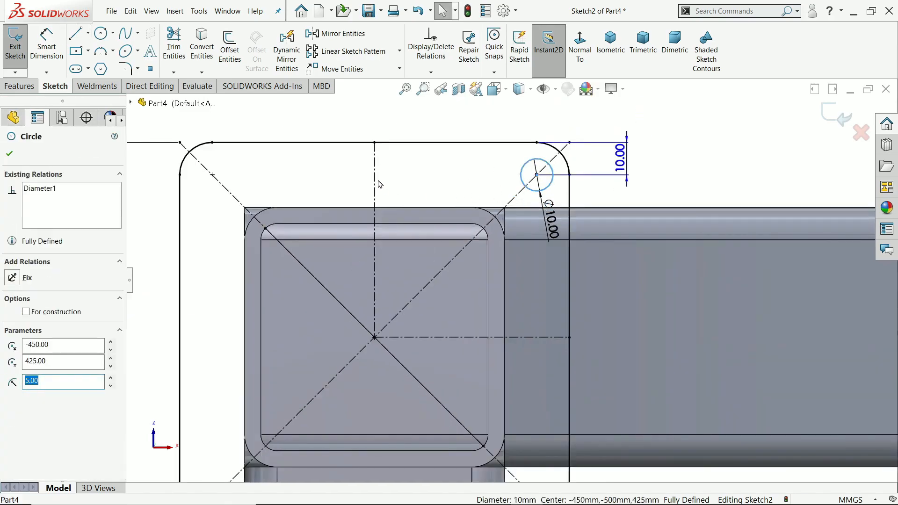
pyautogui.keyDown('ctrl'); pyautogui.click(375, 201); pyautogui.keyUp('ctrl')
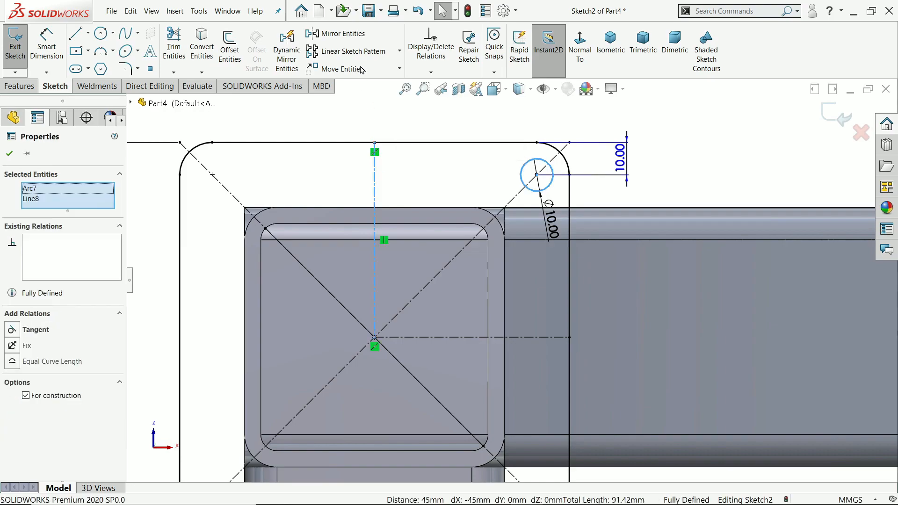
pyautogui.click(353, 34)
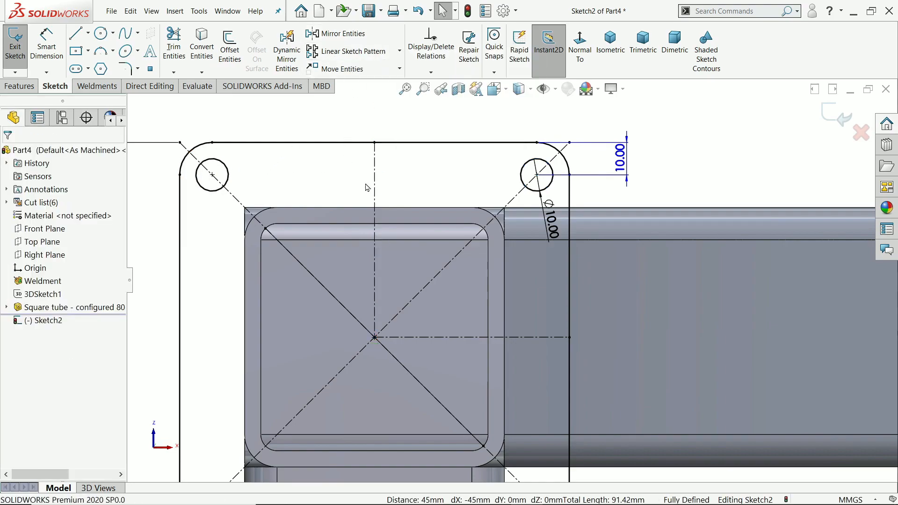
# Step: Mirror both upper hole circles about the horizontal centerline to the base plate's lower corners
pyautogui.click(228, 177)
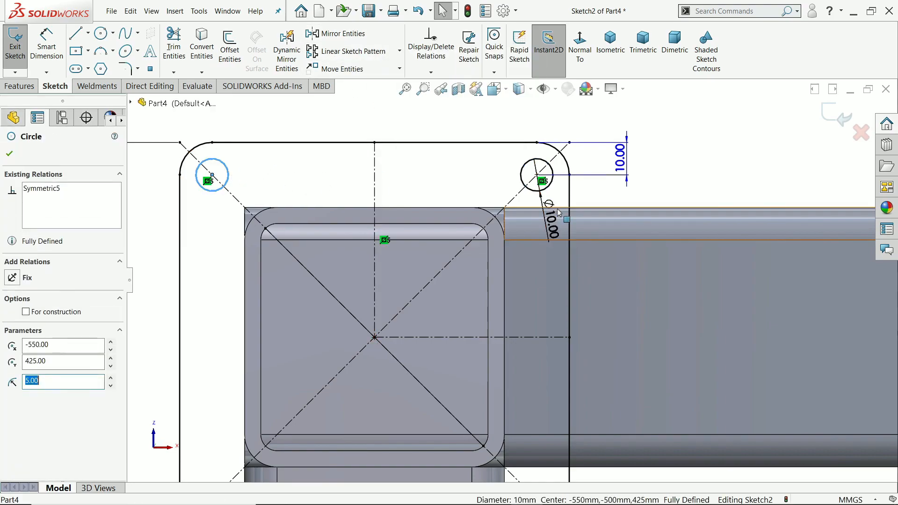
pyautogui.keyDown('ctrl'); pyautogui.click(551, 184); pyautogui.keyUp('ctrl')
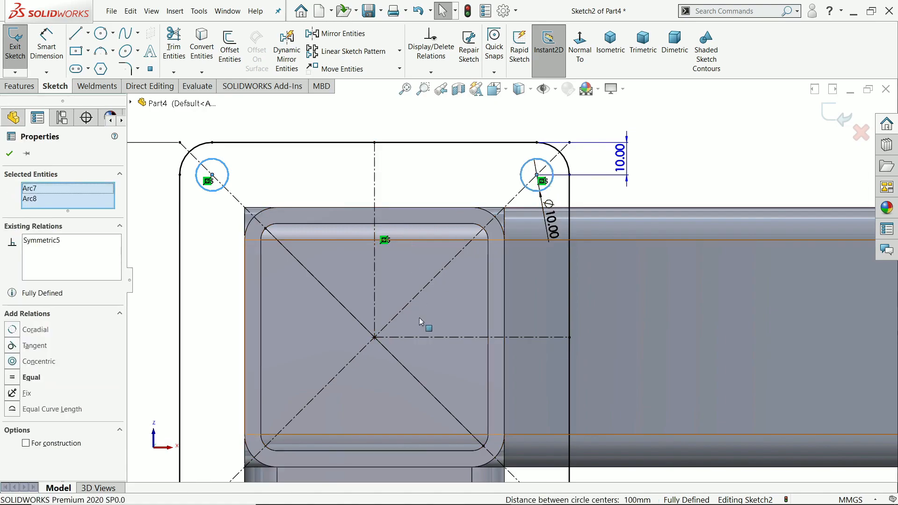
pyautogui.keyDown('ctrl'); pyautogui.click(425, 338); pyautogui.keyUp('ctrl')
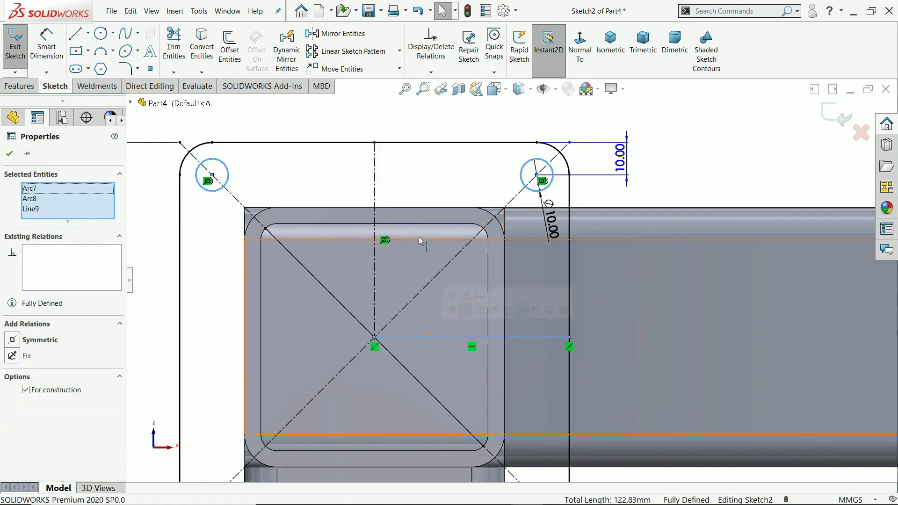
pyautogui.click(422, 167)
pyautogui.scroll(3, 423, 167)
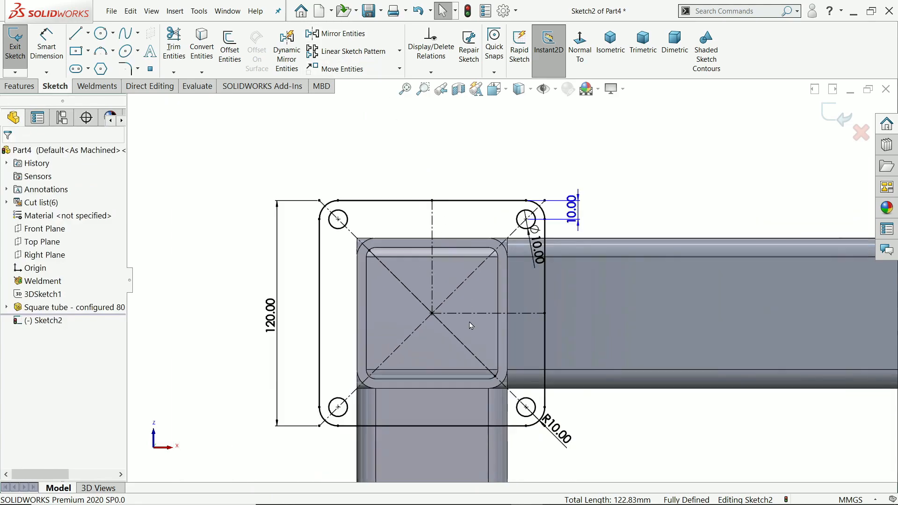
pyautogui.scroll(-3, 370, 323)
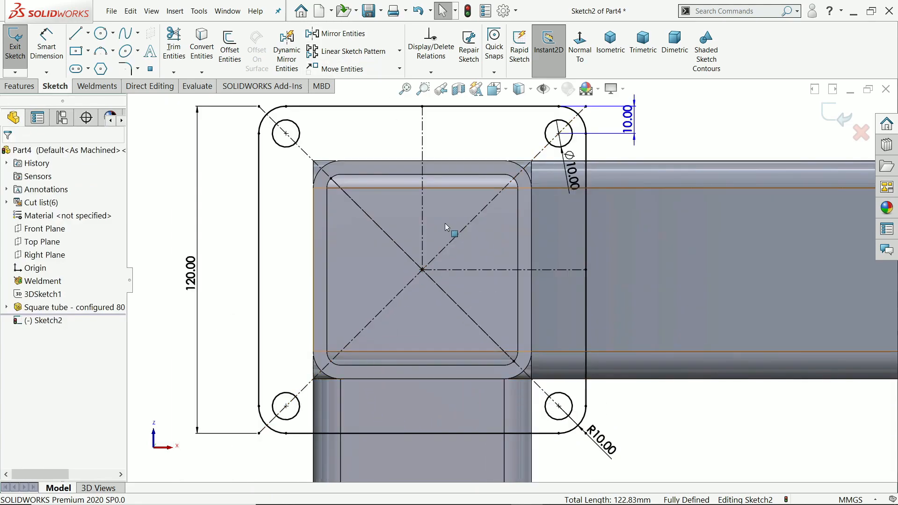
# Step: Extrude the base plate sketch 10 mm blind below the leg, without merging it with the tubes
pyautogui.click(19, 86)
pyautogui.click(28, 55)
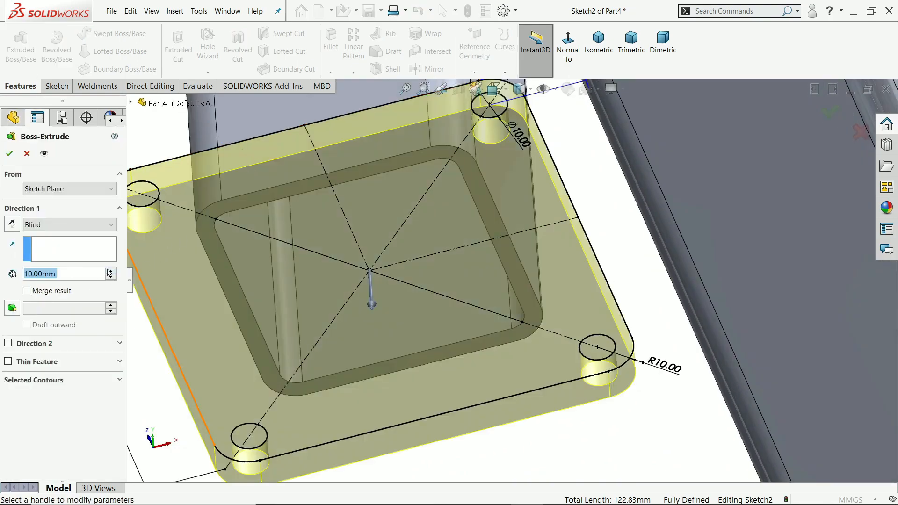
pyautogui.scroll(2, 365, 233)
pyautogui.moveTo(225, 147); pyautogui.dragTo(233, 272, button='middle')
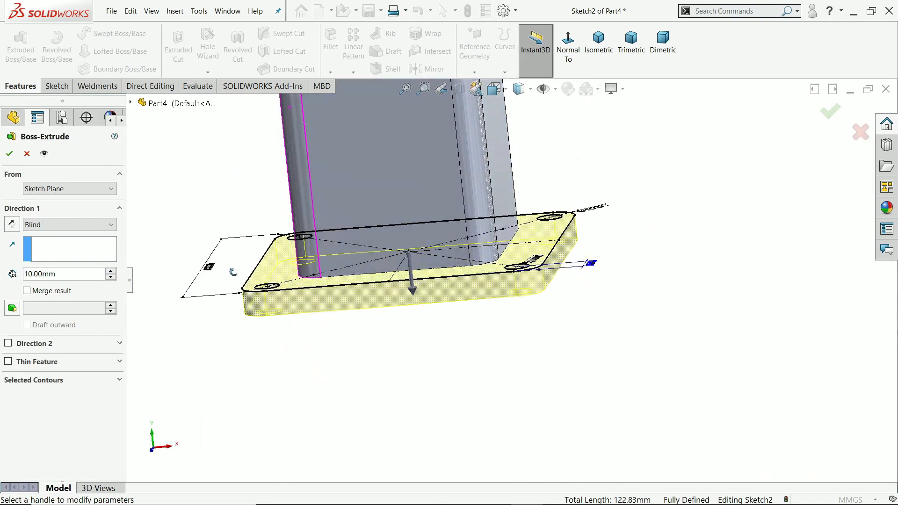
pyautogui.click(60, 270)
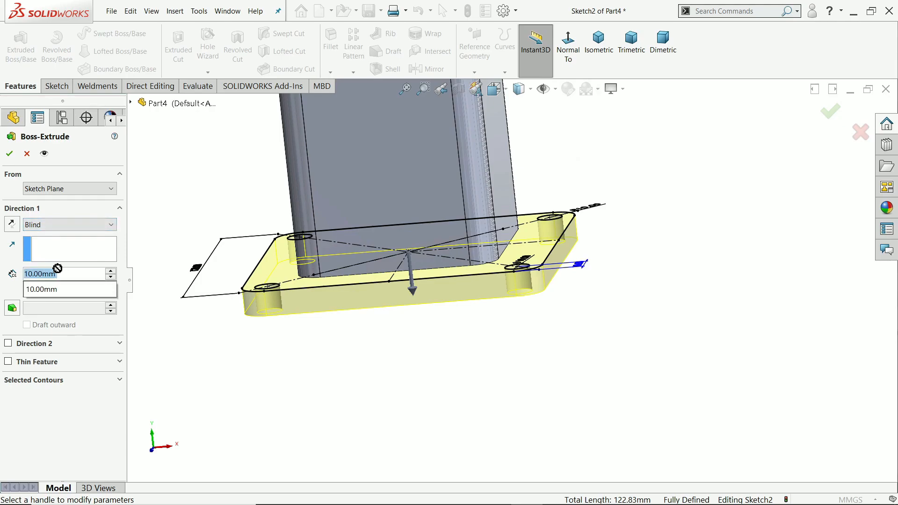
pyautogui.click(7, 156)
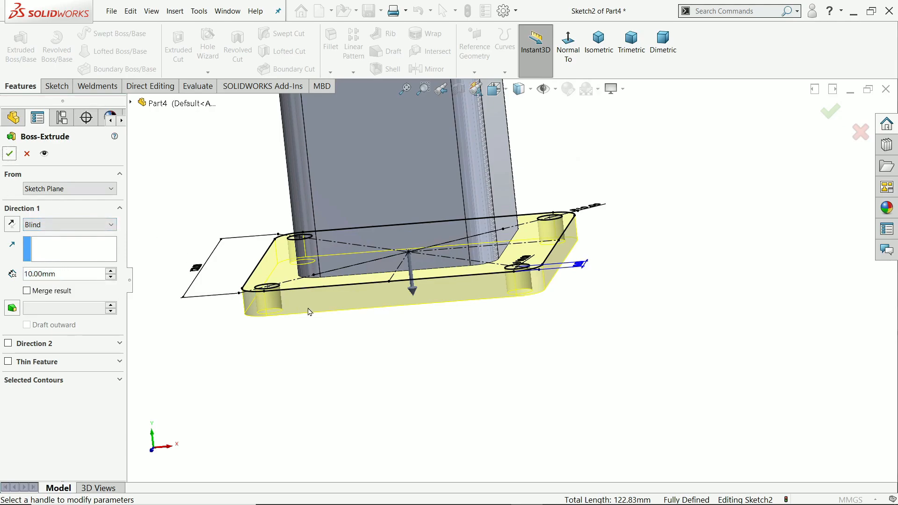
pyautogui.click(10, 153)
pyautogui.moveTo(475, 343); pyautogui.dragTo(456, 378, button='middle')
pyautogui.click(456, 377)
# Step: Set up a 5 mm thick outward end cap on the open end of the horizontal tube, with a thickness ratio of 0.5
pyautogui.scroll(10, 456, 376)
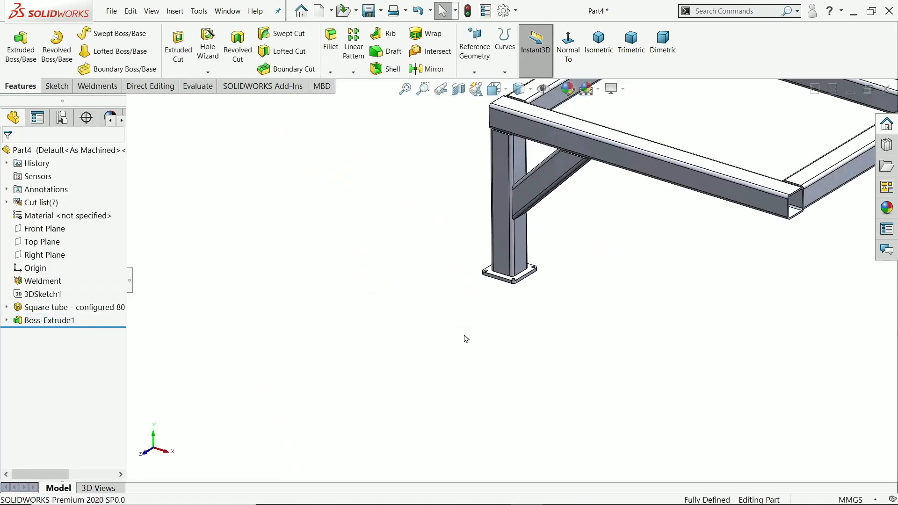
pyautogui.scroll(-5, 542, 225)
pyautogui.moveTo(512, 181); pyautogui.dragTo(421, 153, button='middle')
pyautogui.scroll(-8, 420, 151)
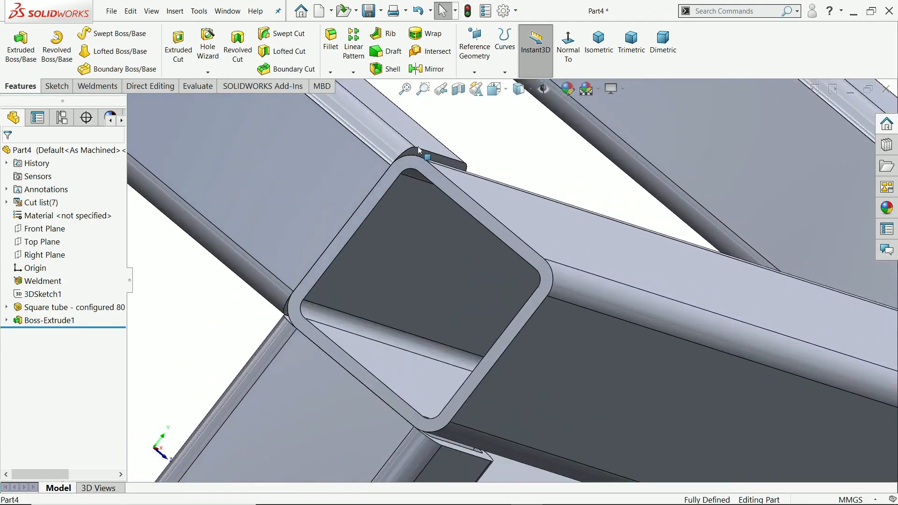
pyautogui.click(108, 88)
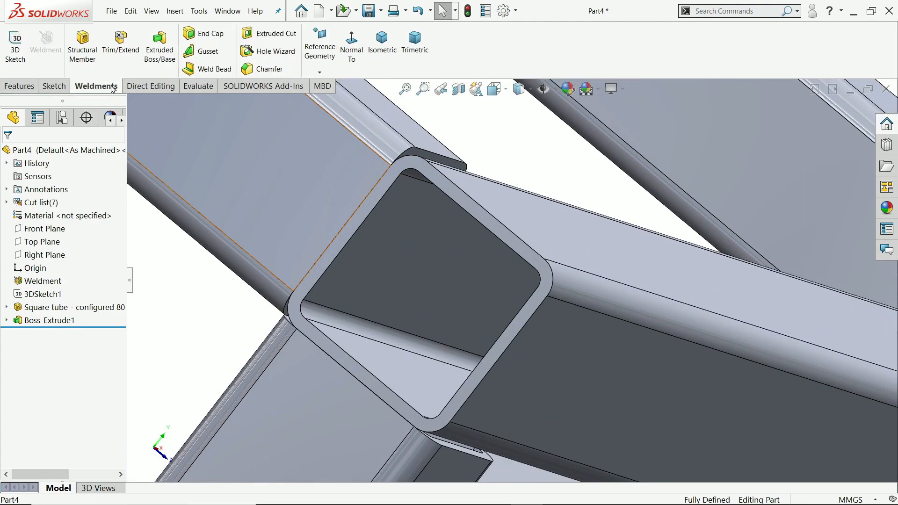
pyautogui.click(205, 33)
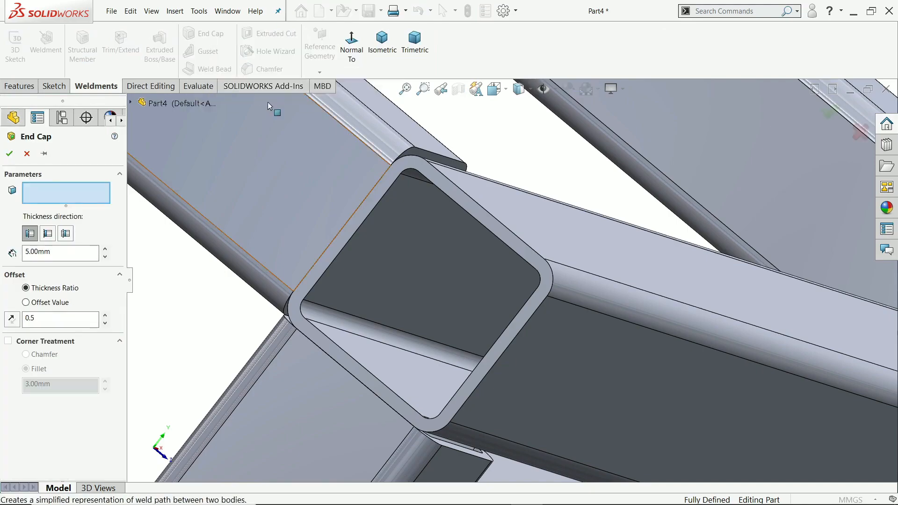
pyautogui.click(404, 166)
pyautogui.scroll(-5, 525, 294)
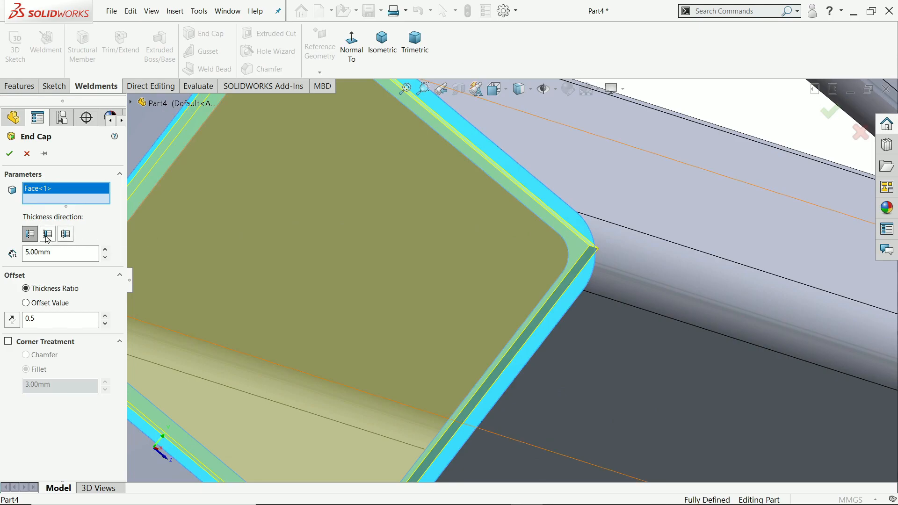
pyautogui.moveTo(52, 253); pyautogui.dragTo(14, 252)
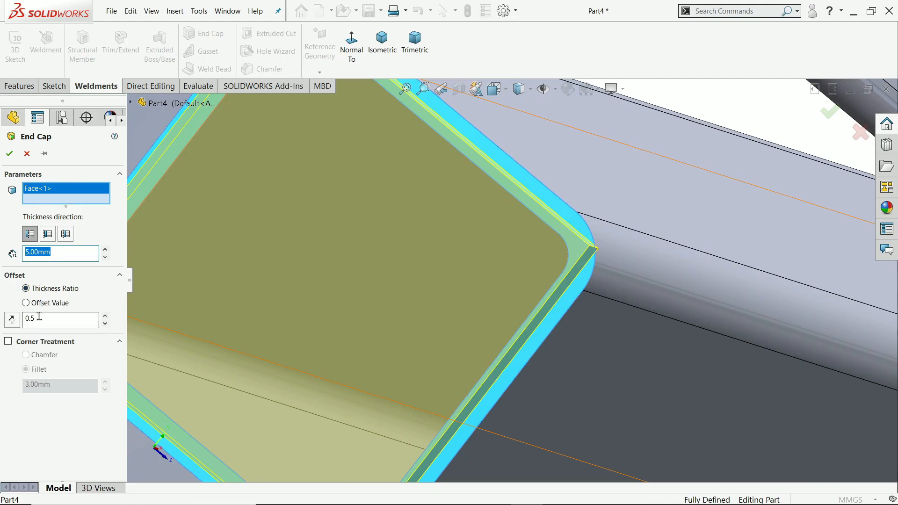
pyautogui.moveTo(39, 317); pyautogui.dragTo(13, 318)
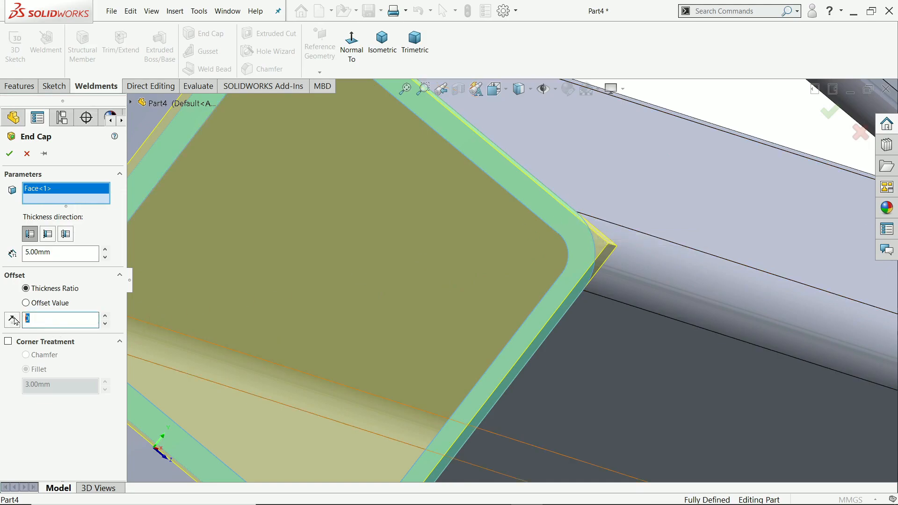
pyautogui.write('0.5')
pyautogui.scroll(2, 481, 174)
pyautogui.scroll(-3, 480, 193)
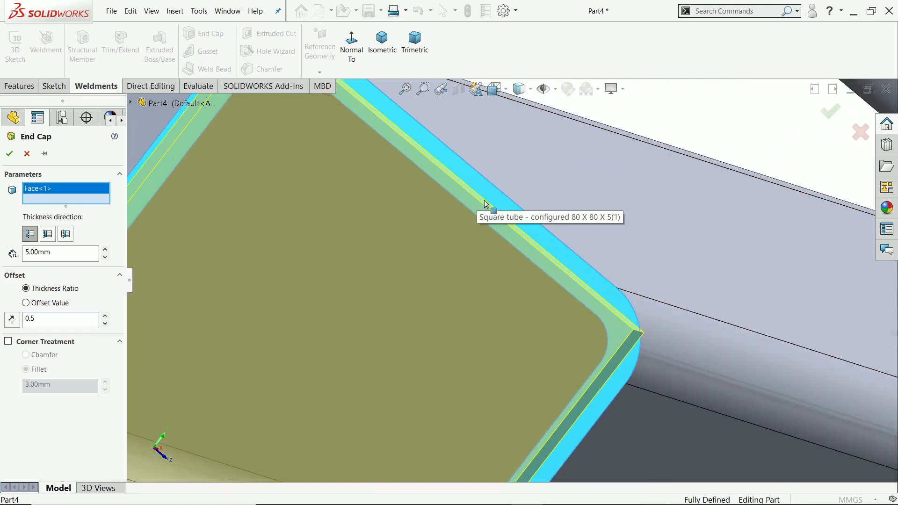
# Step: Add a 10 mm fillet corner treatment to the end cap and create it
pyautogui.click(8, 342)
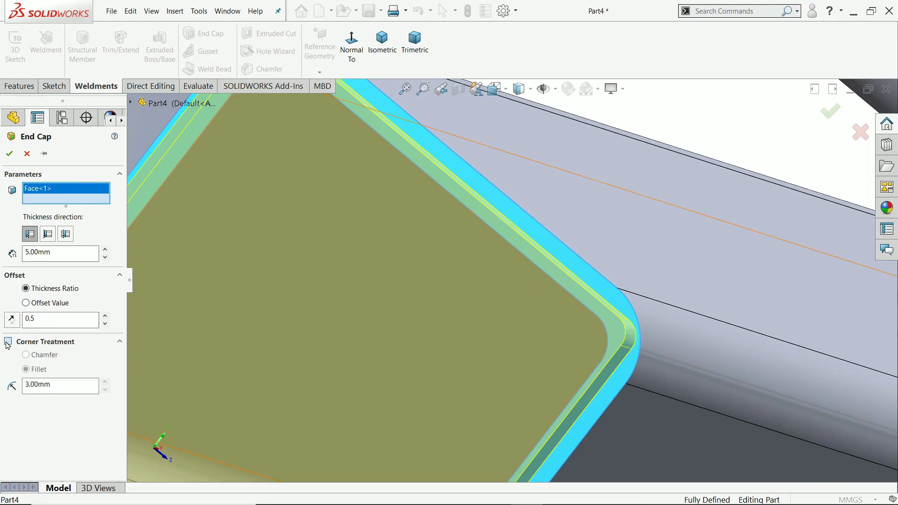
pyautogui.click(46, 384)
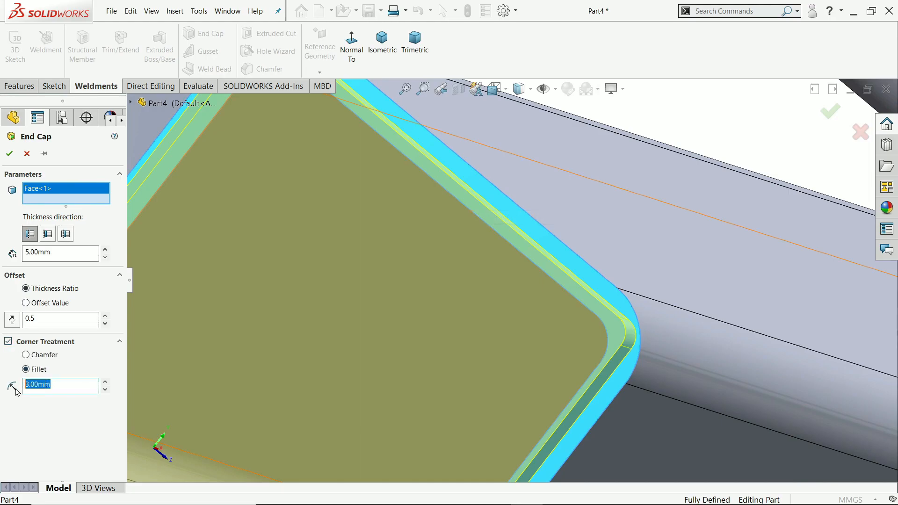
pyautogui.scroll(3, 493, 370)
pyautogui.scroll(-5, 568, 319)
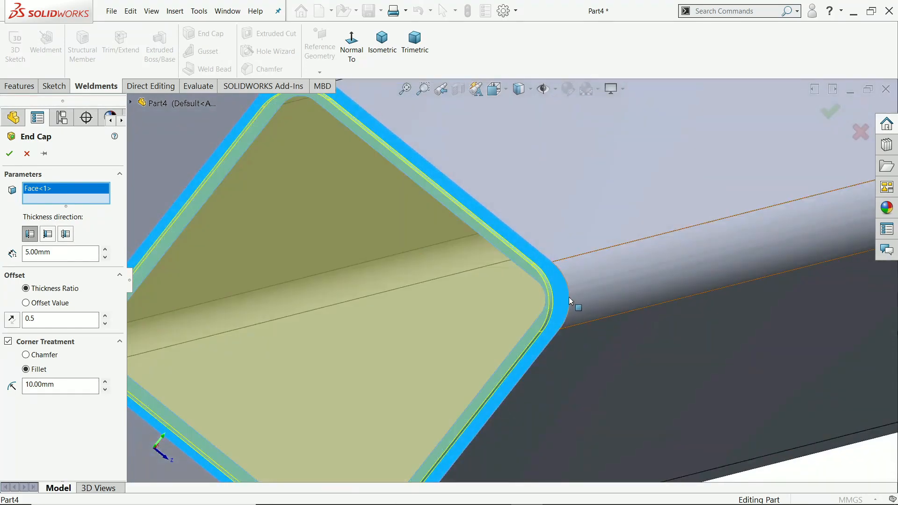
pyautogui.click(10, 154)
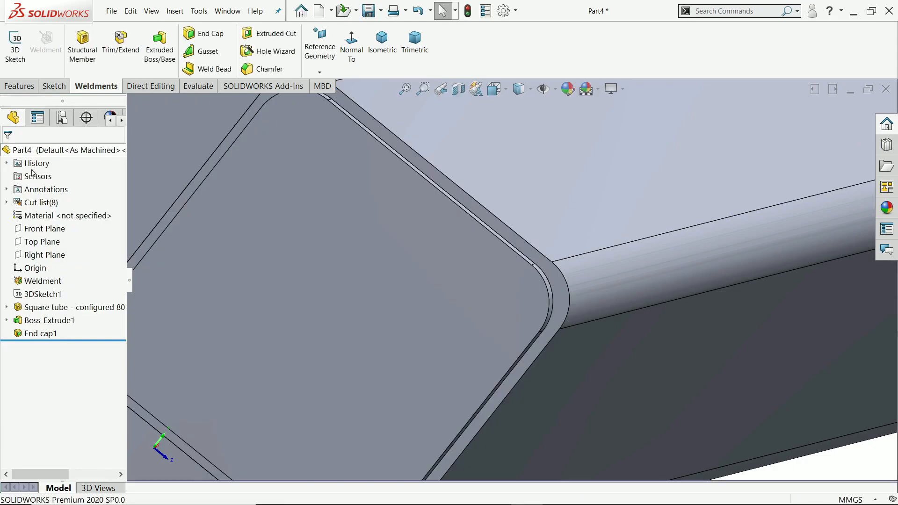
# Step: Set up a polygonal gusset profile for the upper frame corner with d1 100 mm, d2 100 mm and d3 20 mm
pyautogui.scroll(5, 471, 251)
pyautogui.moveTo(519, 283); pyautogui.dragTo(395, 211, button='middle')
pyautogui.scroll(6, 393, 280)
pyautogui.moveTo(551, 273); pyautogui.dragTo(492, 322, button='middle')
pyautogui.scroll(-6, 659, 319)
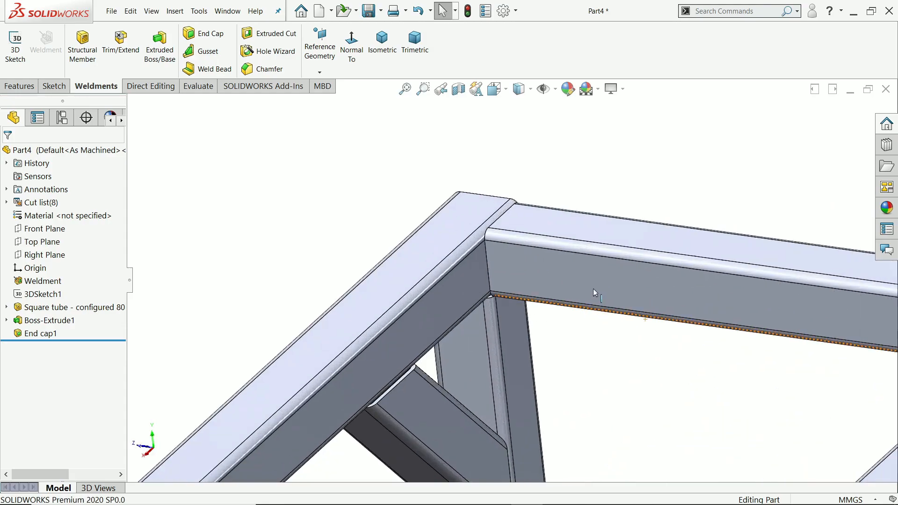
pyautogui.click(211, 51)
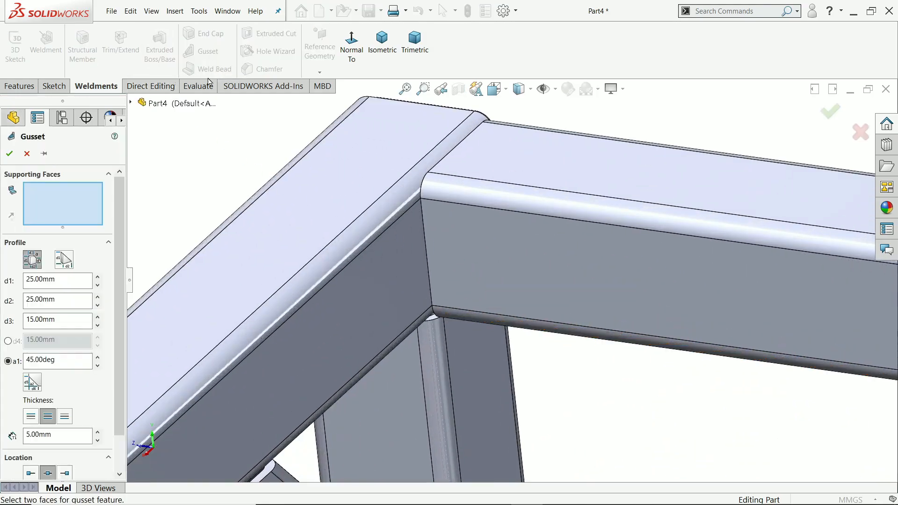
pyautogui.click(32, 265)
pyautogui.moveTo(55, 280); pyautogui.dragTo(10, 272)
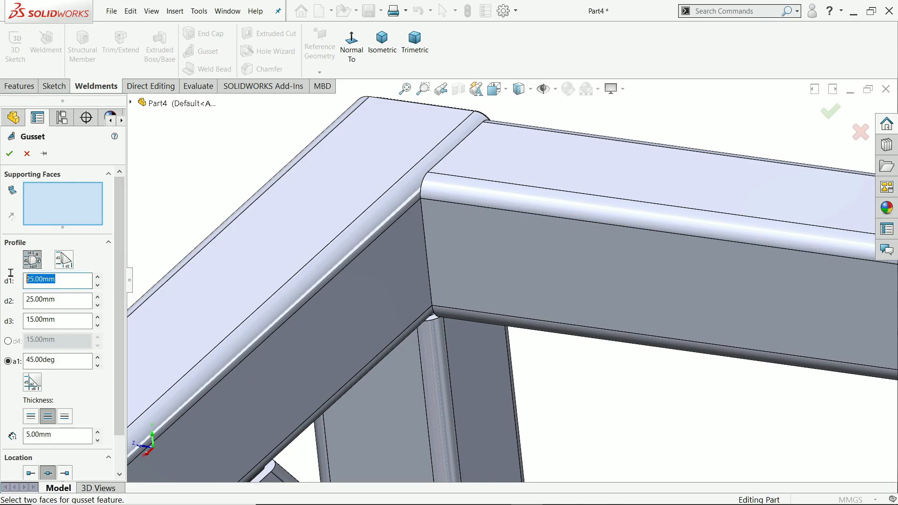
pyautogui.write('100')
pyautogui.moveTo(63, 300); pyautogui.dragTo(23, 300)
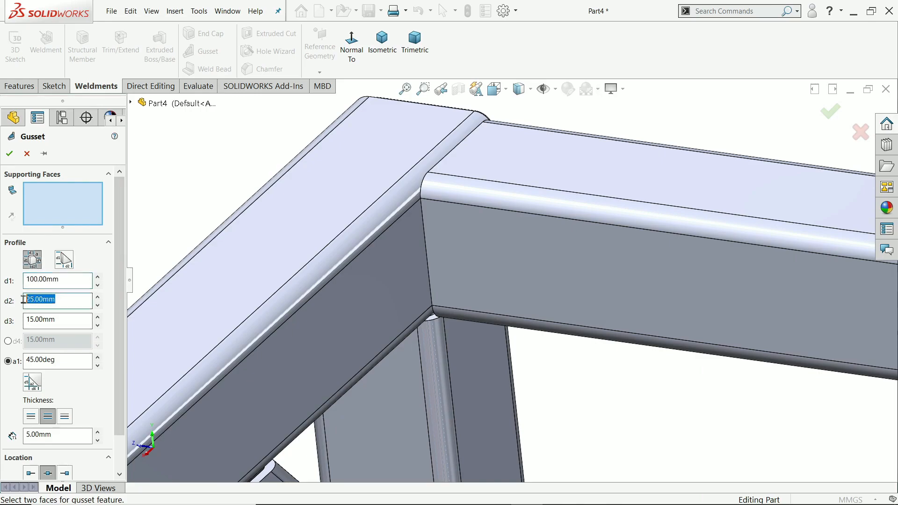
pyautogui.write('100')
pyautogui.moveTo(66, 320); pyautogui.dragTo(14, 319)
pyautogui.write('20')
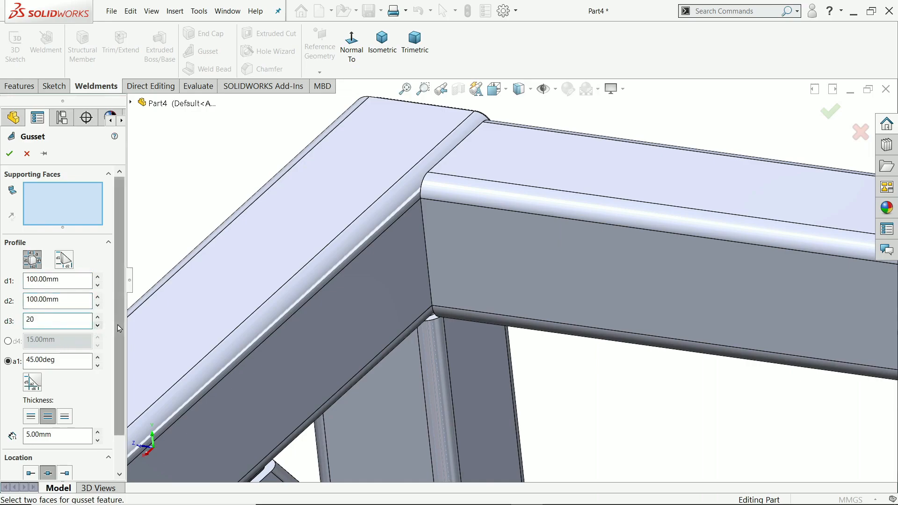
# Step: Set the gusset thickness to 10 mm and pick the inner side faces of the two horizontal tubes as supporting faces
pyautogui.scroll(-2, 57, 365)
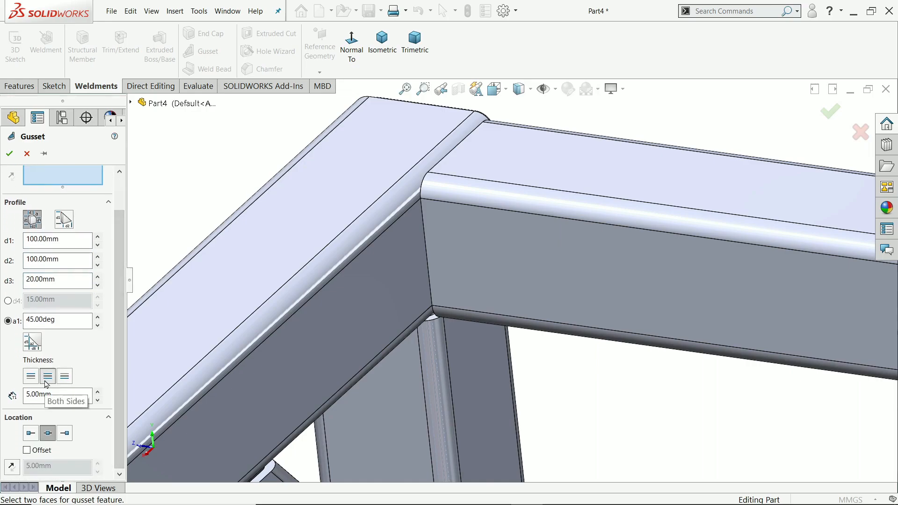
pyautogui.moveTo(60, 394); pyautogui.dragTo(9, 391)
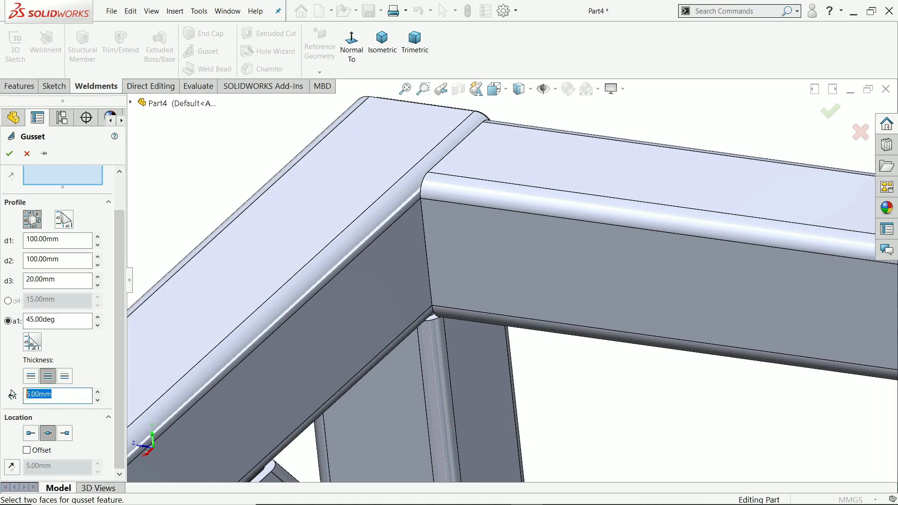
pyautogui.write('10')
pyautogui.press('Return')
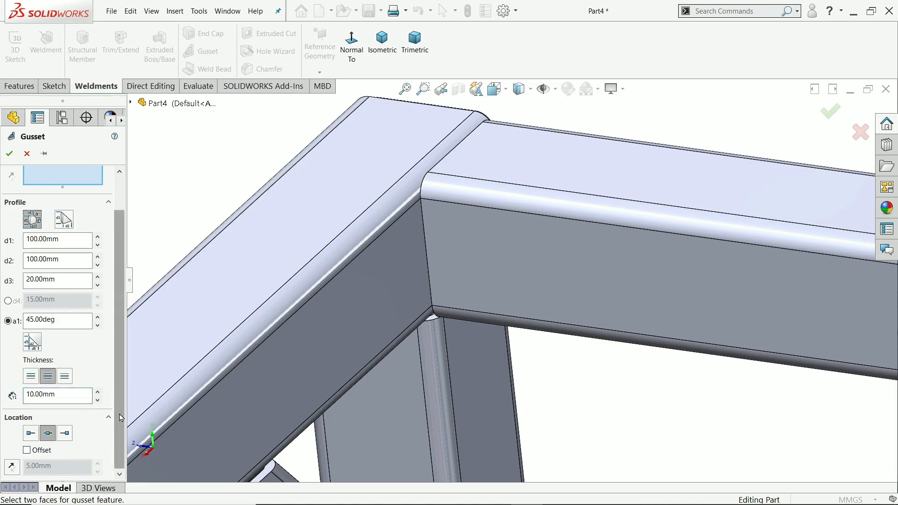
pyautogui.click(399, 279)
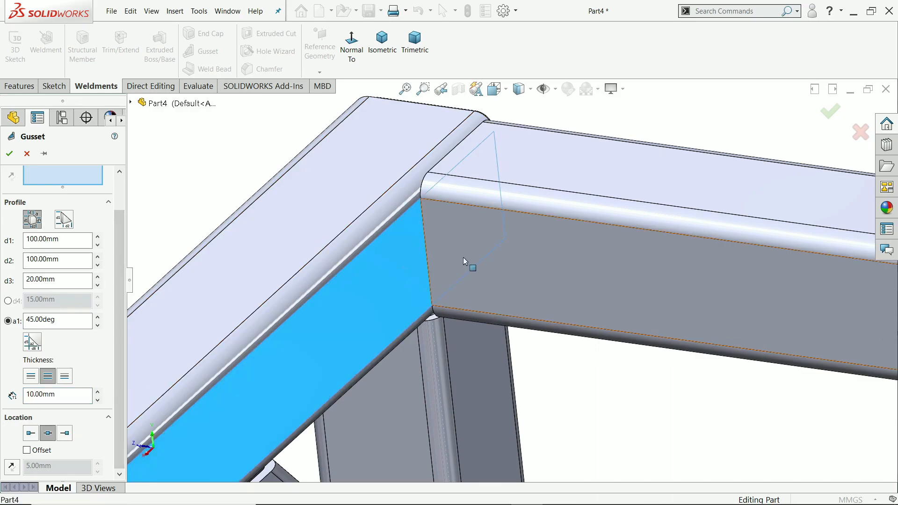
pyautogui.click(467, 263)
pyautogui.moveTo(518, 345); pyautogui.dragTo(481, 335, button='middle')
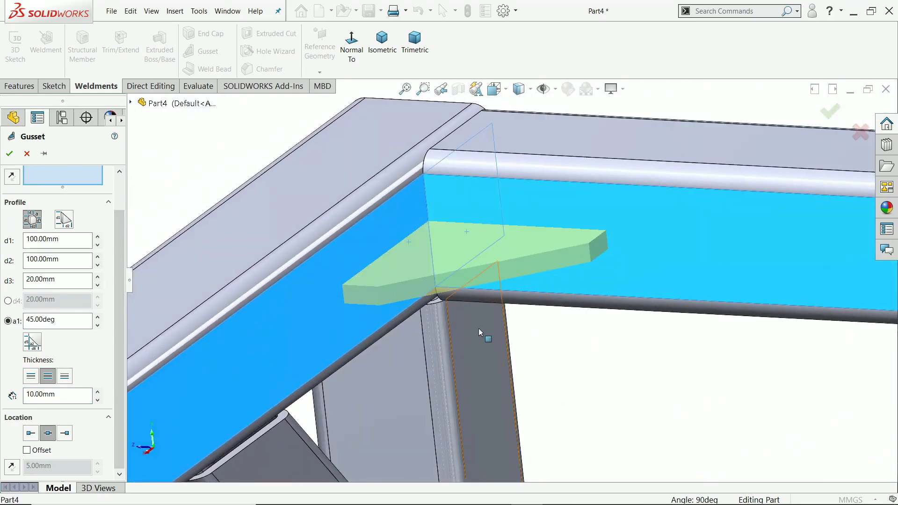
# Step: Try the gusset's end locations, set its thickness to the inner side and locate the profile at the midpoint
pyautogui.click(67, 439)
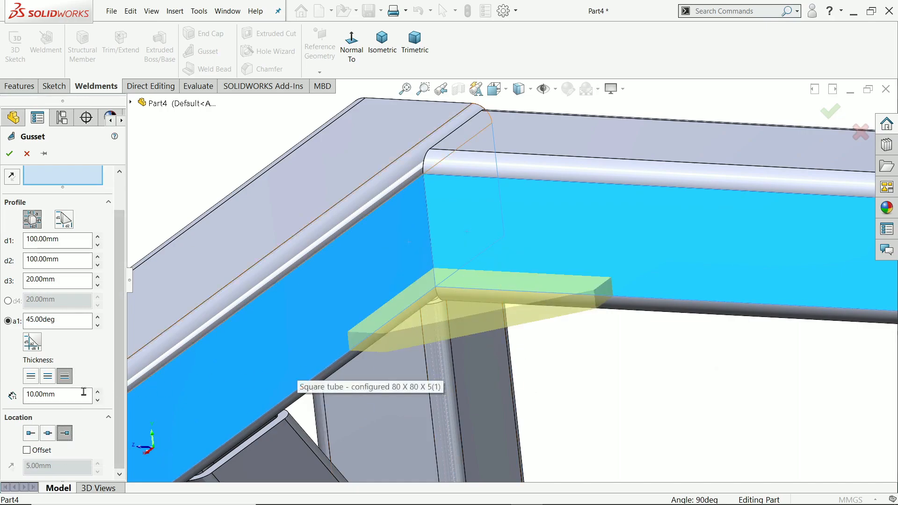
pyautogui.click(30, 438)
pyautogui.click(48, 435)
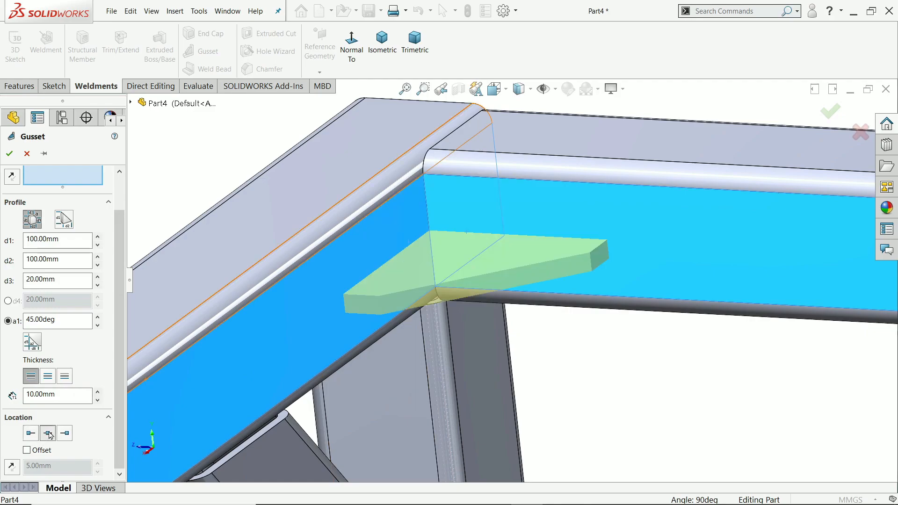
# Step: Try a 10 mm gusset offset with its direction reversed, and switch the offset back off
pyautogui.click(27, 451)
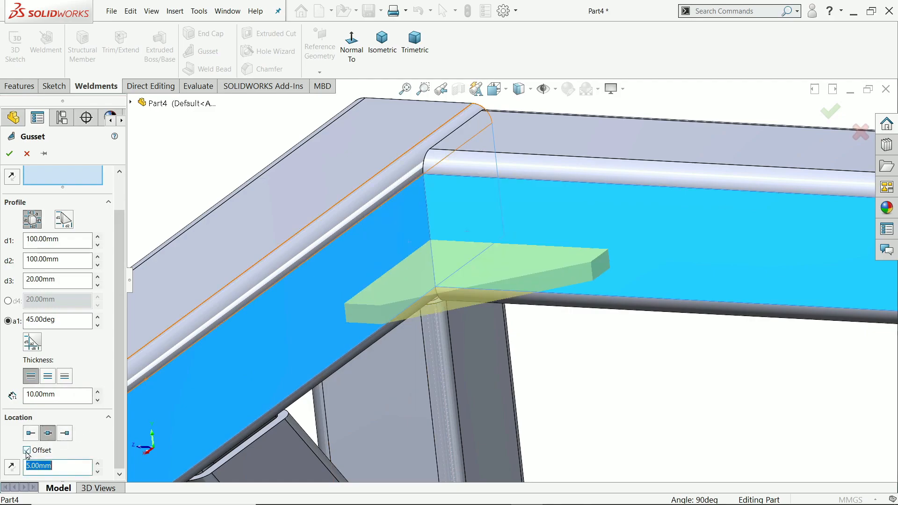
pyautogui.write('10')
pyautogui.press('Return')
pyautogui.moveTo(206, 263); pyautogui.dragTo(150, 347, button='middle')
pyautogui.click(12, 467)
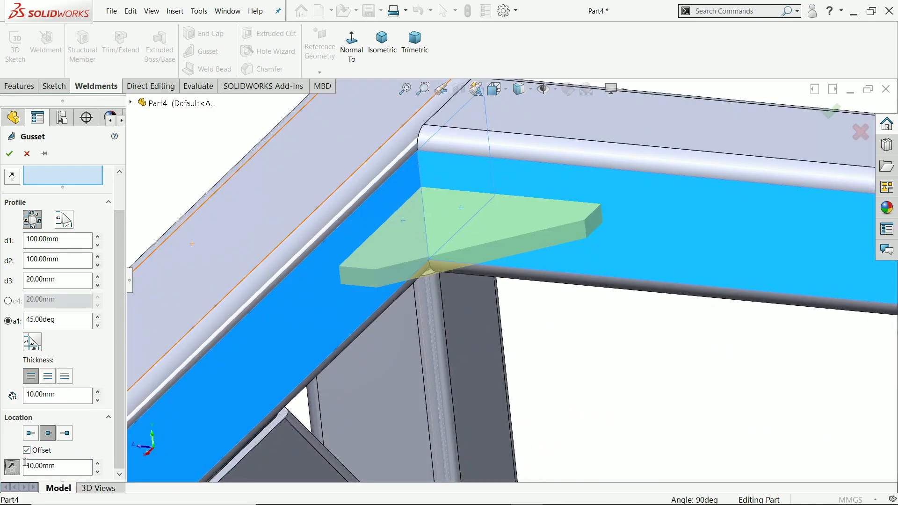
pyautogui.click(27, 451)
# Step: Create the gusset between the two horizontal tubes and clear the selection
pyautogui.moveTo(120, 404); pyautogui.dragTo(126, 347)
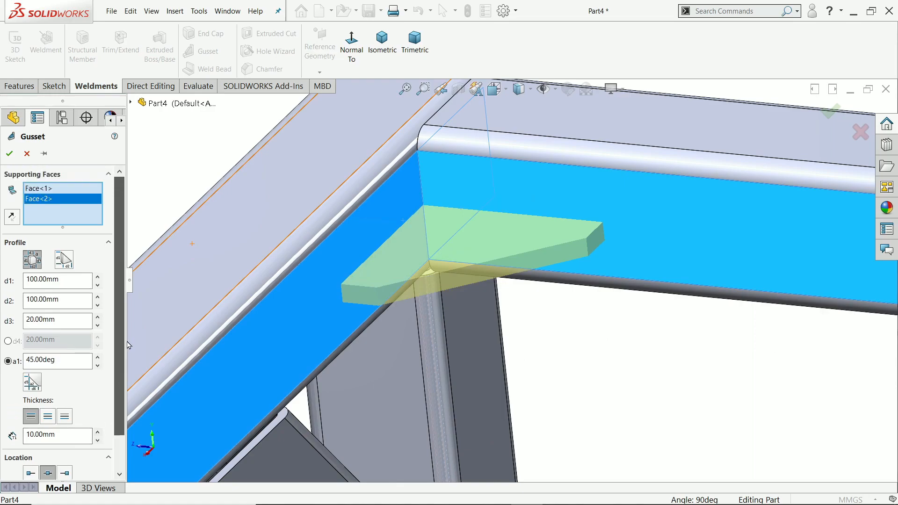
pyautogui.click(9, 154)
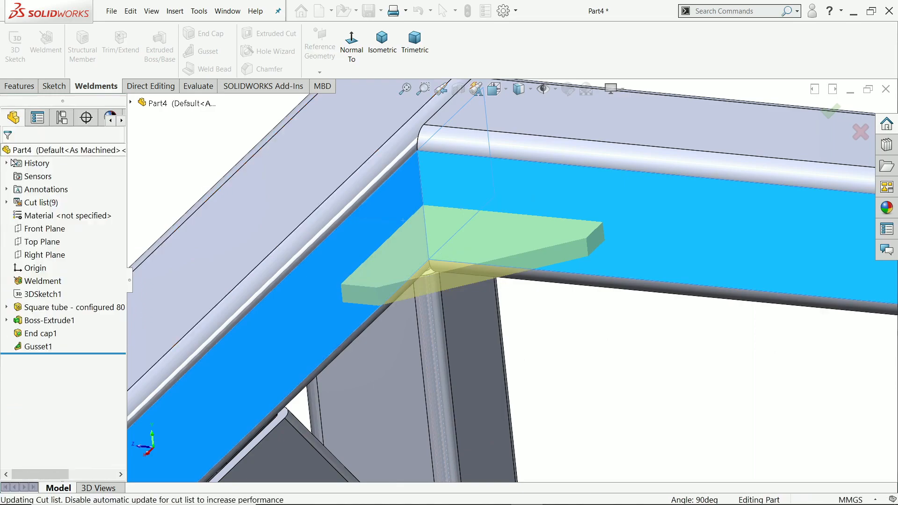
pyautogui.click(408, 251)
pyautogui.moveTo(408, 251)
pyautogui.mouseDown(button='middle')
pyautogui.moveTo(387, 191)
pyautogui.moveTo(406, 259)
pyautogui.mouseUp(button='middle')
pyautogui.press('Escape')
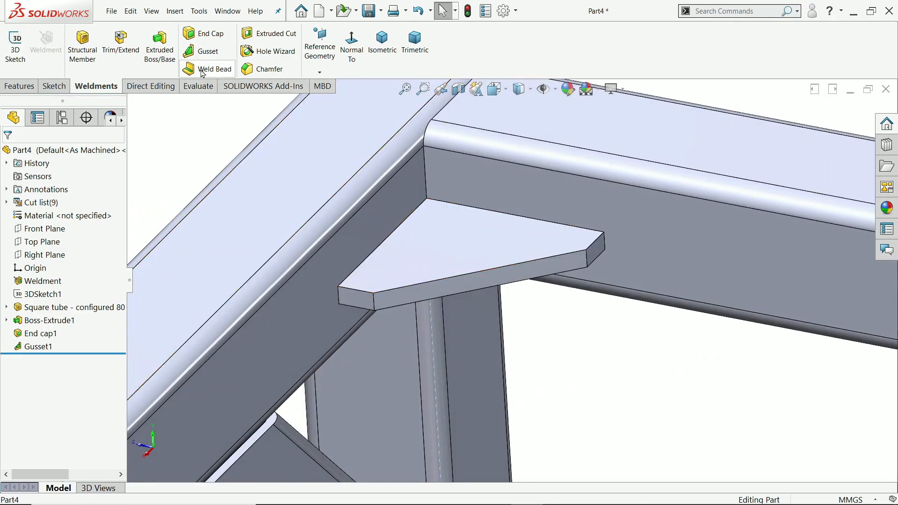
# Step: Define a weld bead along the gusset's edge on one horizontal tube using smart weld selection, on both sides with tangent propagation
pyautogui.click(203, 73)
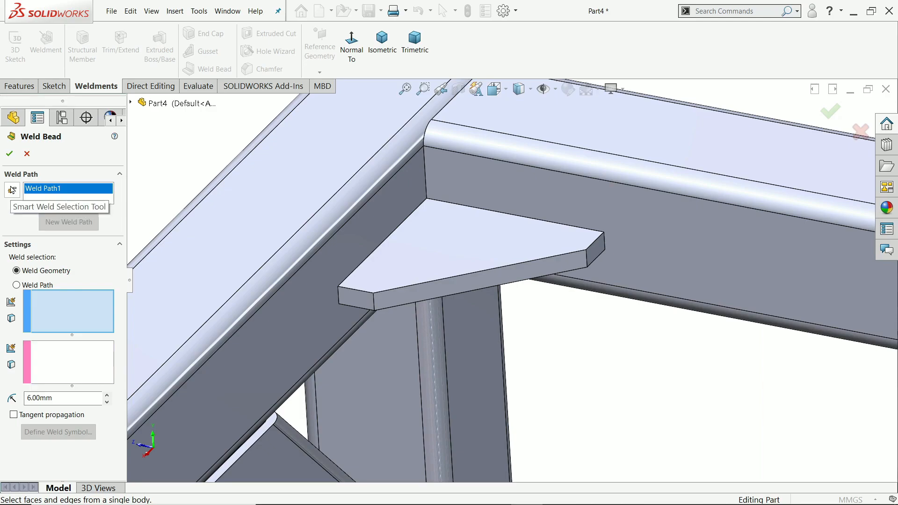
pyautogui.click(12, 190)
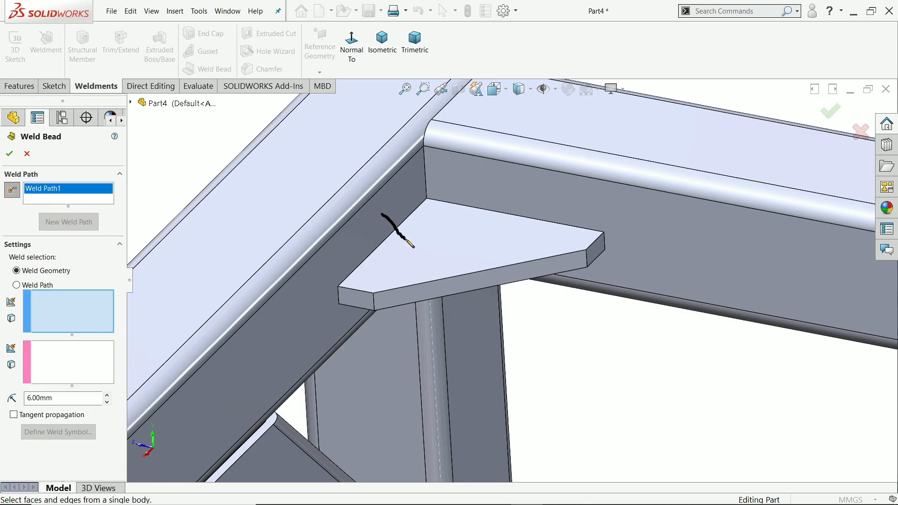
pyautogui.moveTo(405, 239); pyautogui.dragTo(406, 240)
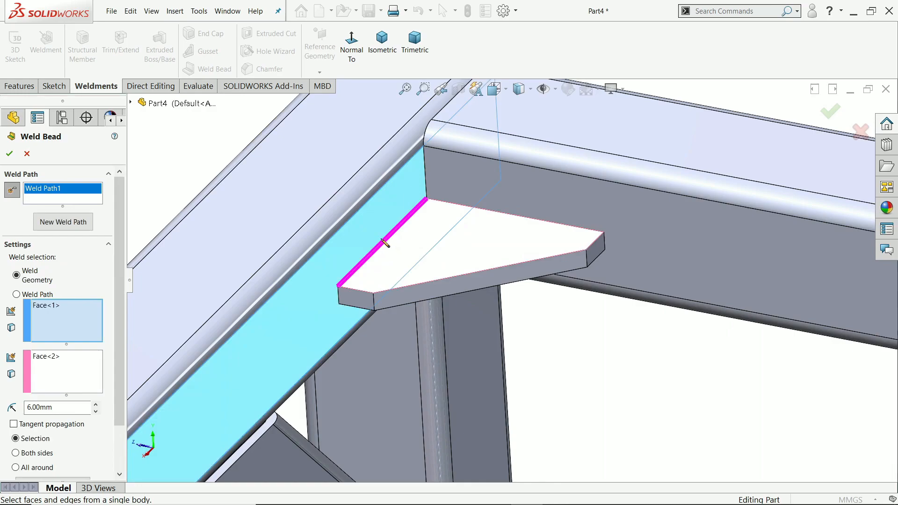
pyautogui.scroll(-2, 117, 298)
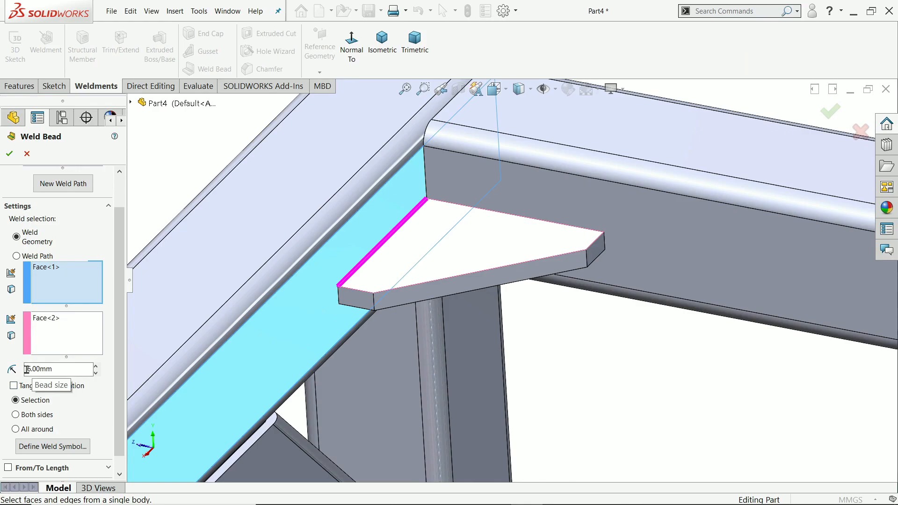
pyautogui.scroll(-1, 26, 374)
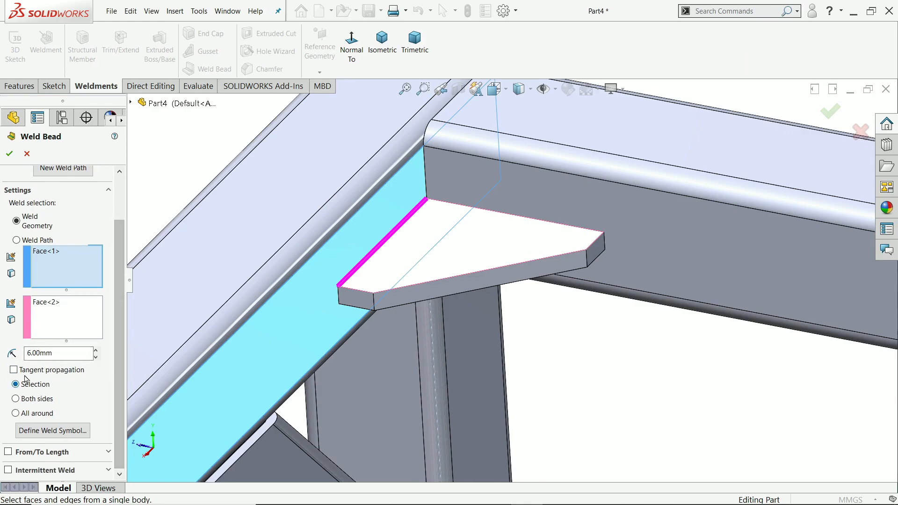
pyautogui.click(15, 399)
pyautogui.scroll(-2, 360, 278)
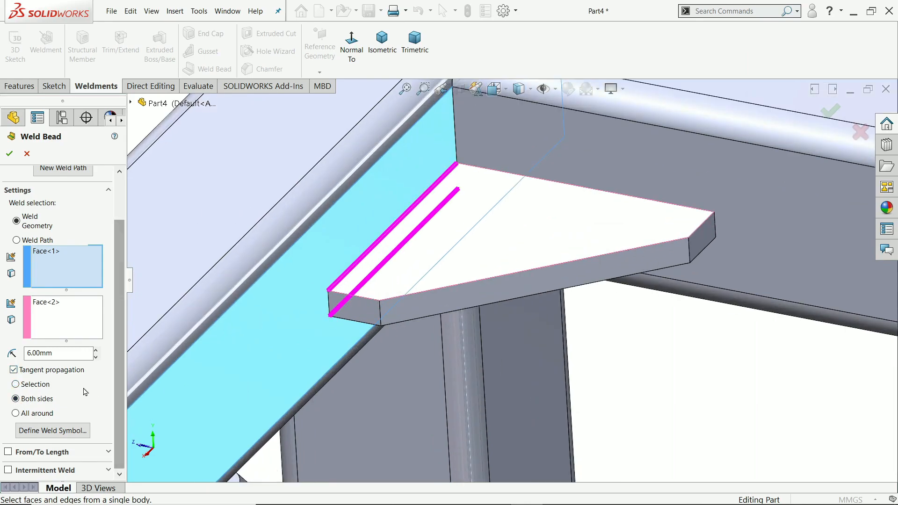
# Step: Limit the weld bead to part of the edge, starting about 14 mm in and running about 62 mm
pyautogui.click(8, 453)
pyautogui.scroll(-3, 109, 419)
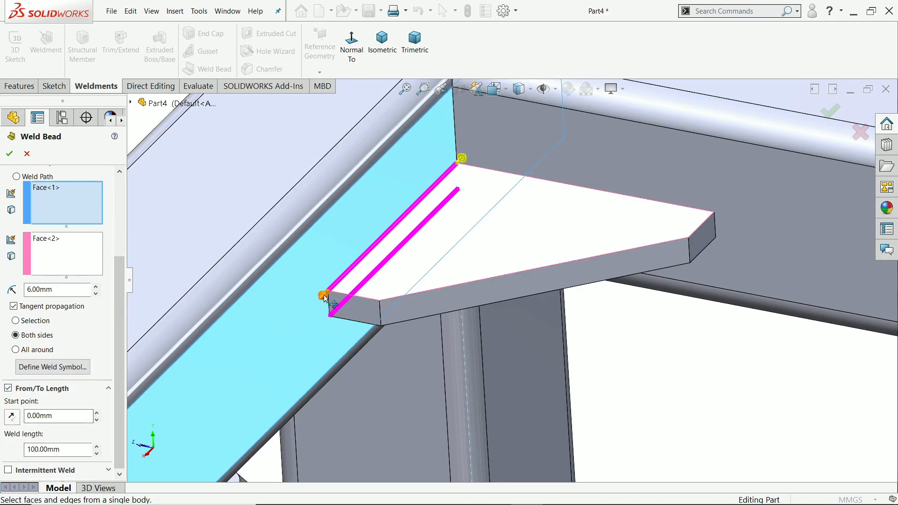
pyautogui.moveTo(338, 289); pyautogui.dragTo(355, 265)
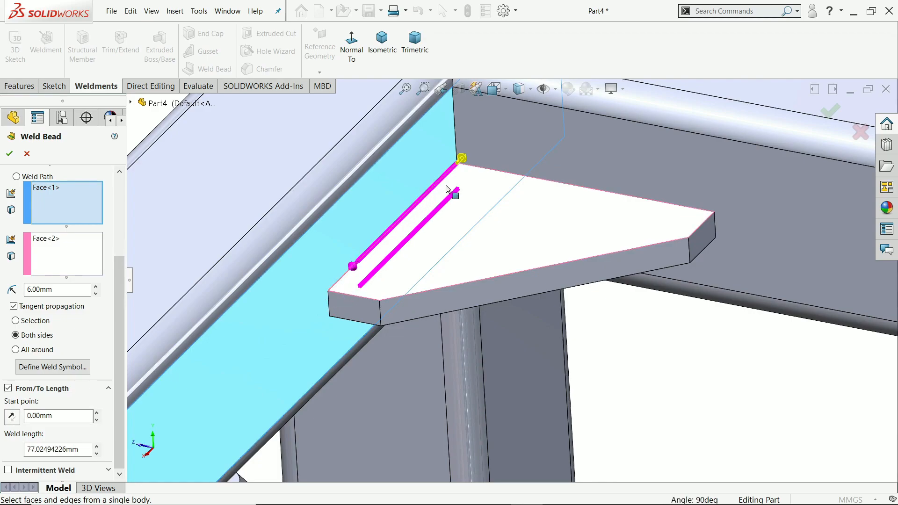
pyautogui.moveTo(462, 161); pyautogui.dragTo(434, 181)
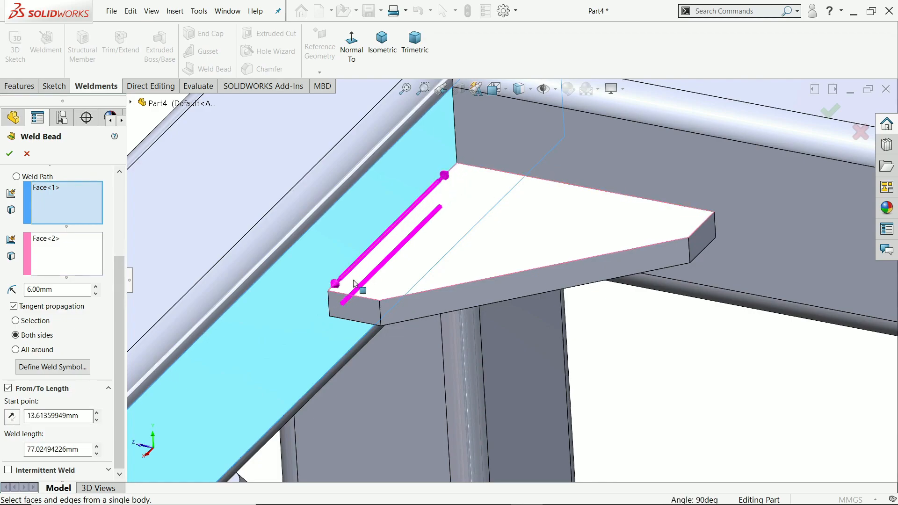
pyautogui.moveTo(339, 284); pyautogui.dragTo(366, 264)
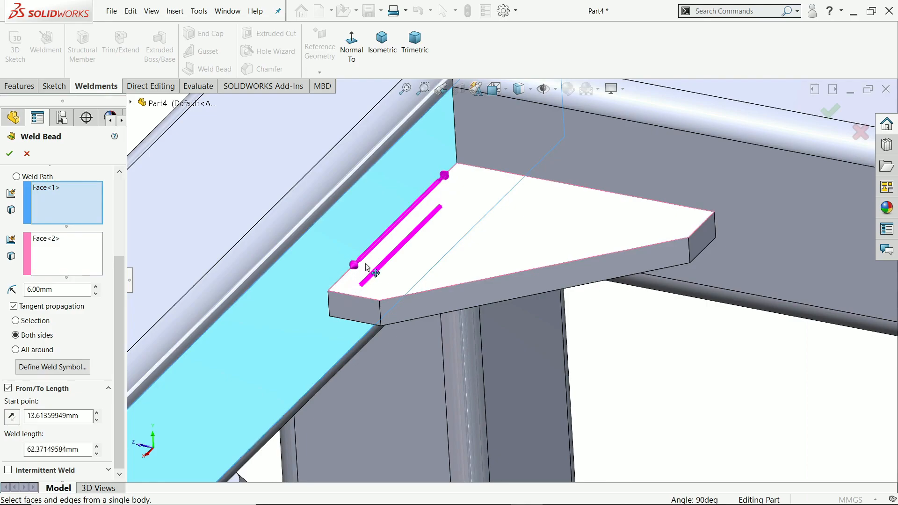
# Step: Set the weld's start point to 13 mm and create the weld bead
pyautogui.moveTo(88, 416); pyautogui.dragTo(19, 406)
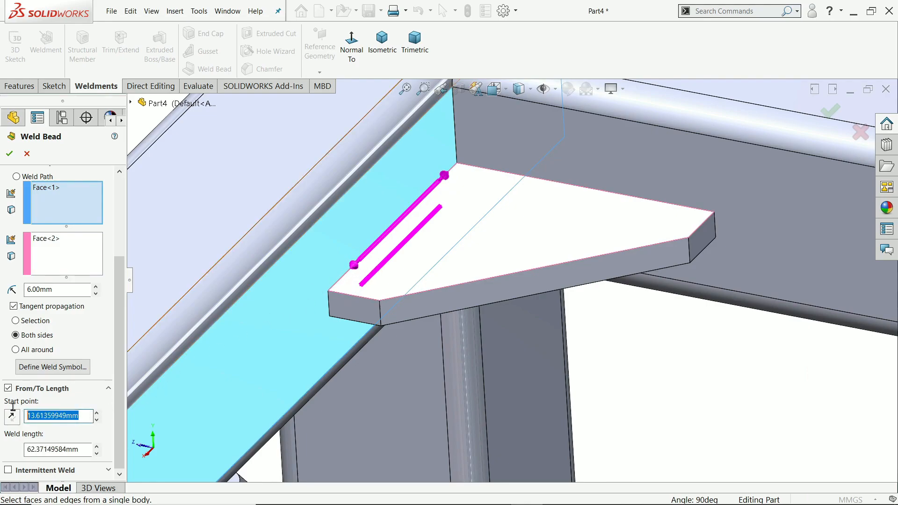
pyautogui.write('13')
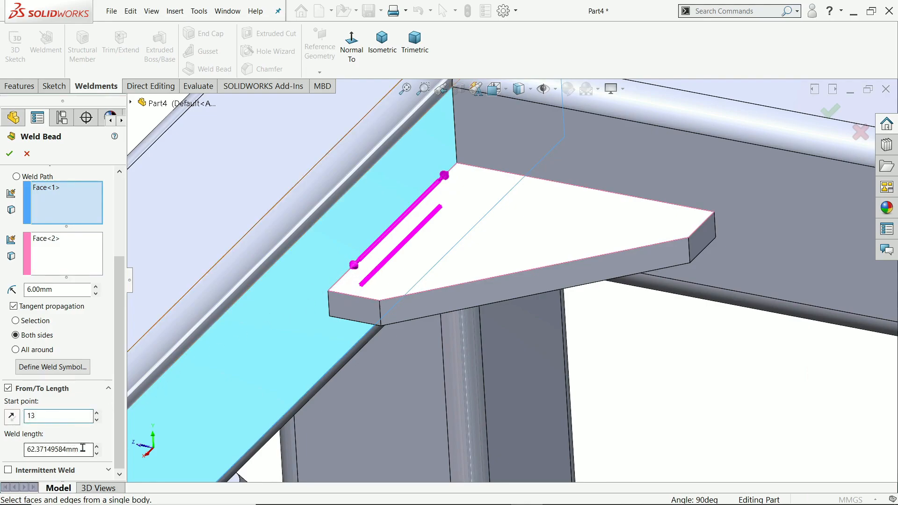
pyautogui.press('Return')
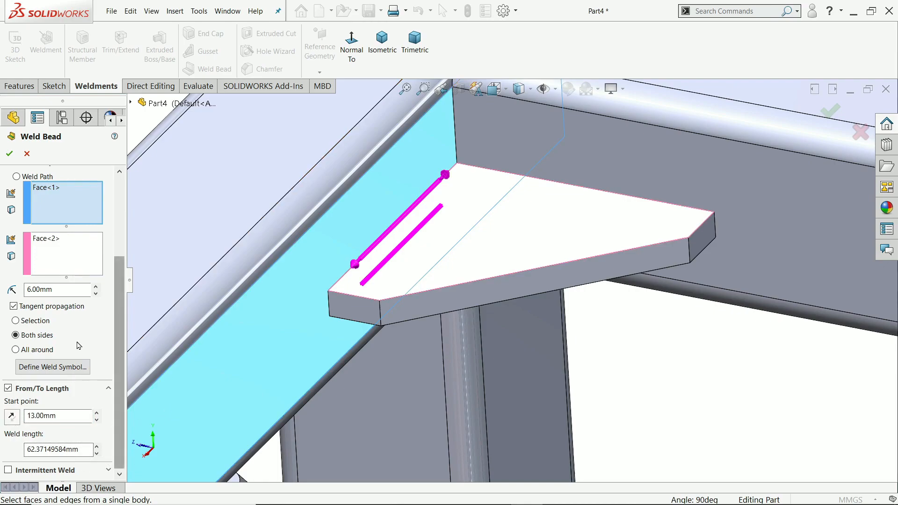
pyautogui.click(10, 154)
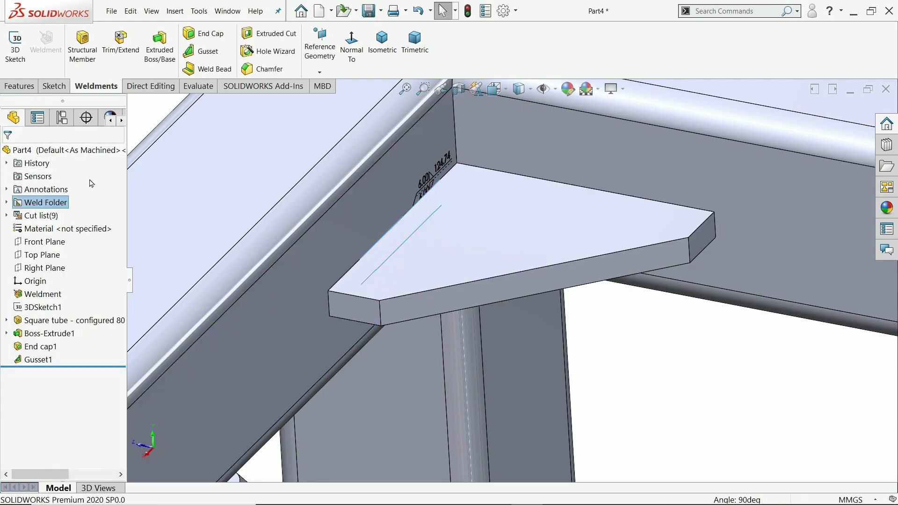
# Step: Turn on the display of weld beads in the model and view the bead on the gusset
pyautogui.click(151, 11)
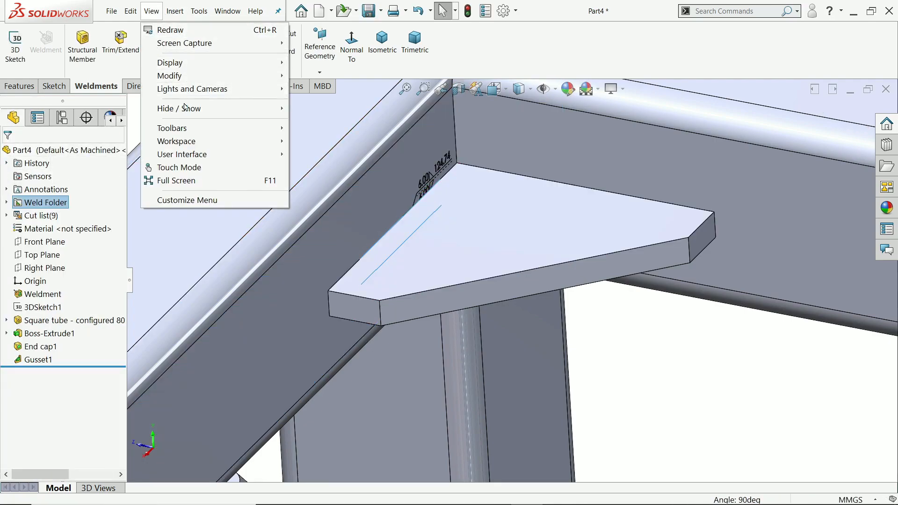
pyautogui.moveTo(186, 108)
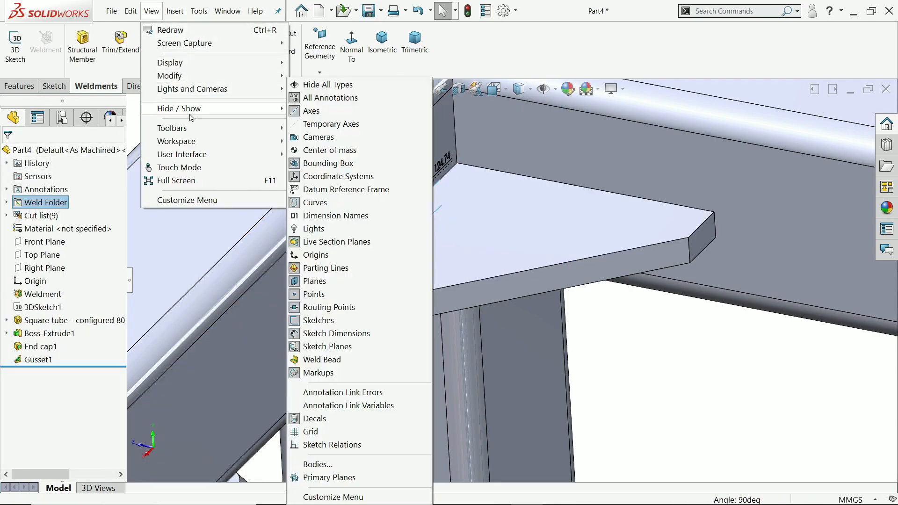
pyautogui.click(318, 365)
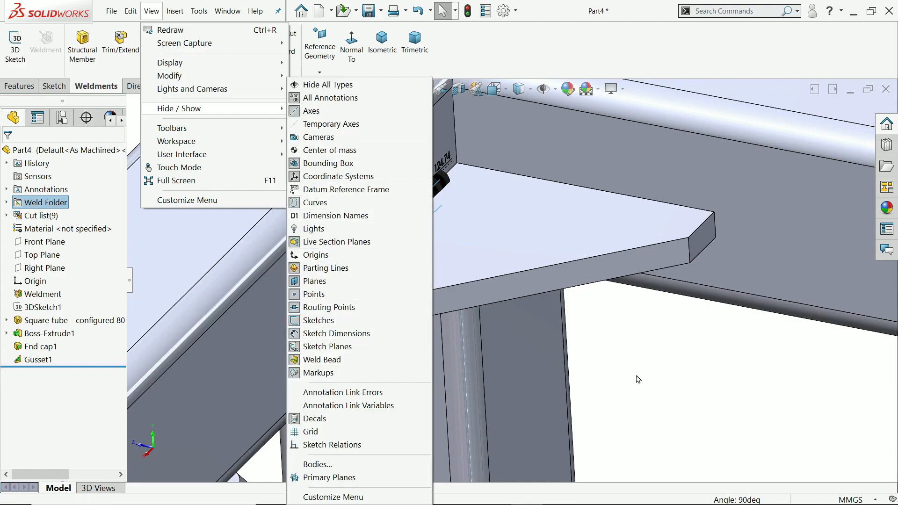
pyautogui.click(640, 376)
pyautogui.moveTo(415, 255)
pyautogui.mouseDown(button='middle')
pyautogui.moveTo(413, 214)
pyautogui.moveTo(409, 240)
pyautogui.mouseUp(button='middle')
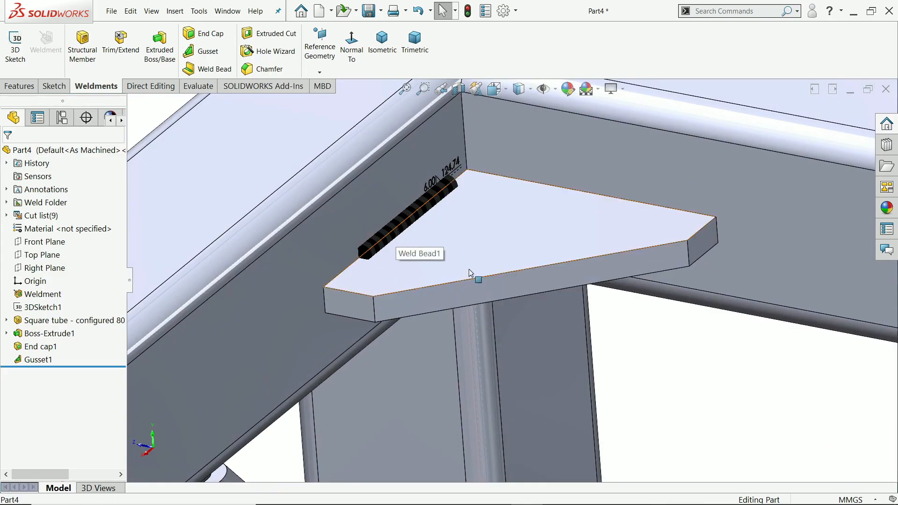
pyautogui.click(215, 69)
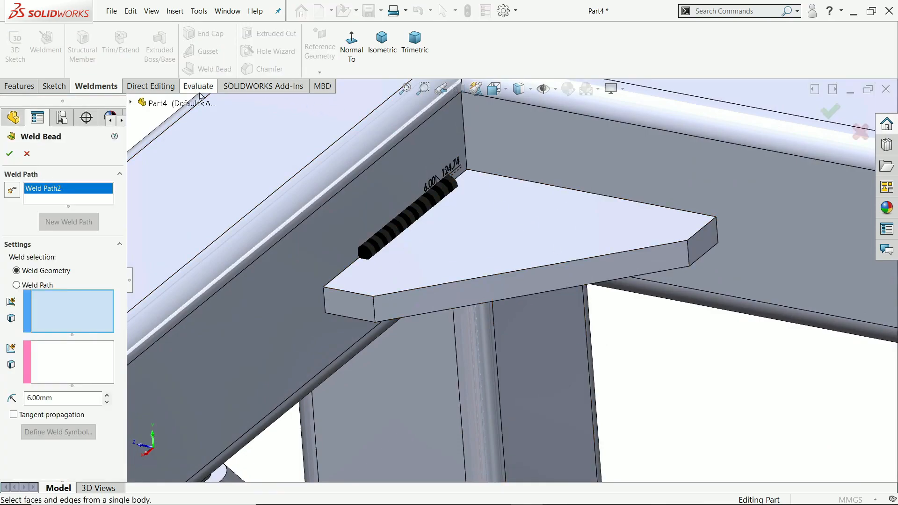
pyautogui.click(13, 194)
pyautogui.moveTo(579, 164); pyautogui.dragTo(567, 209)
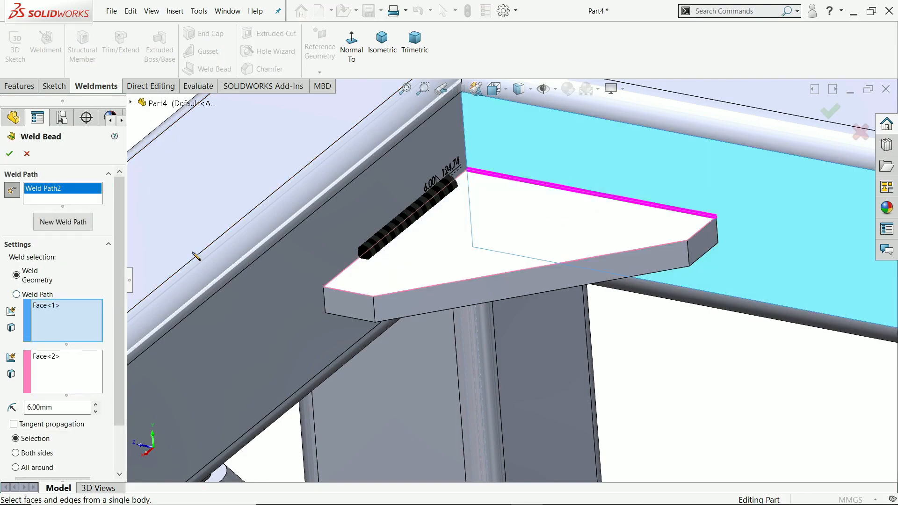
pyautogui.scroll(-2, 113, 296)
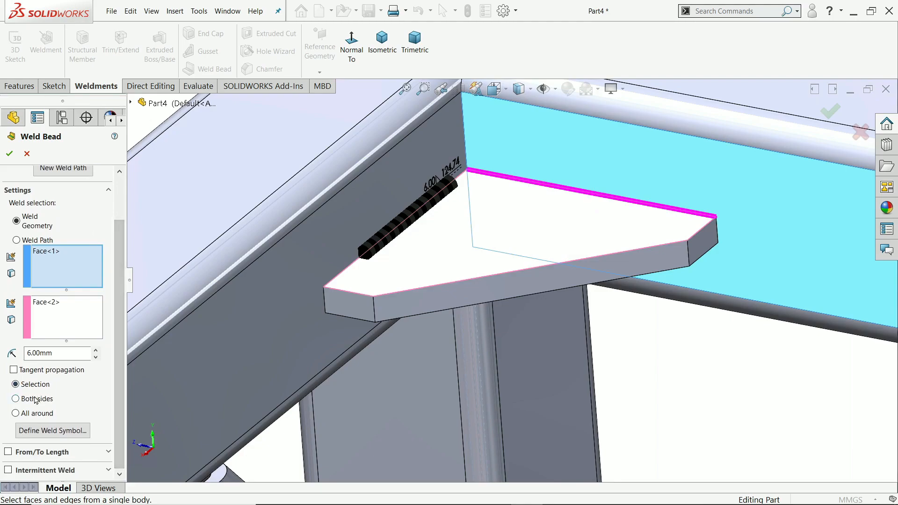
pyautogui.click(16, 399)
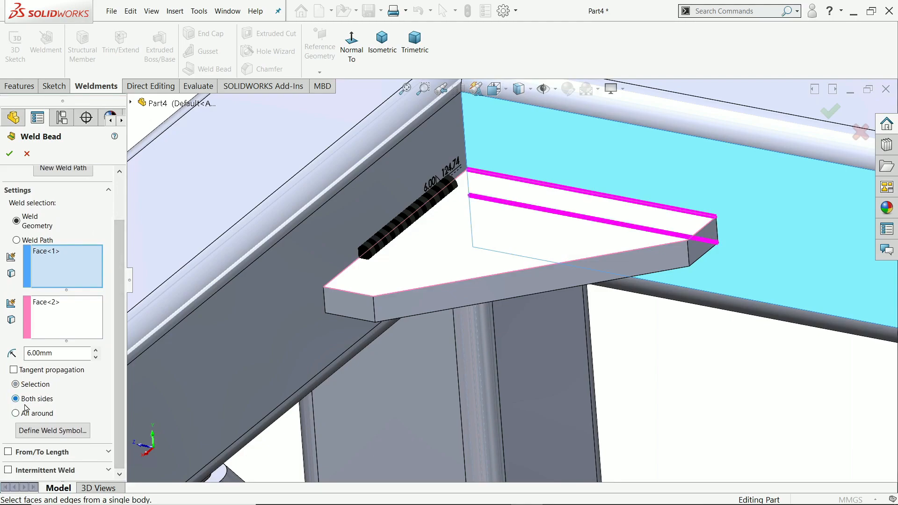
pyautogui.click(9, 471)
pyautogui.scroll(-4, 117, 437)
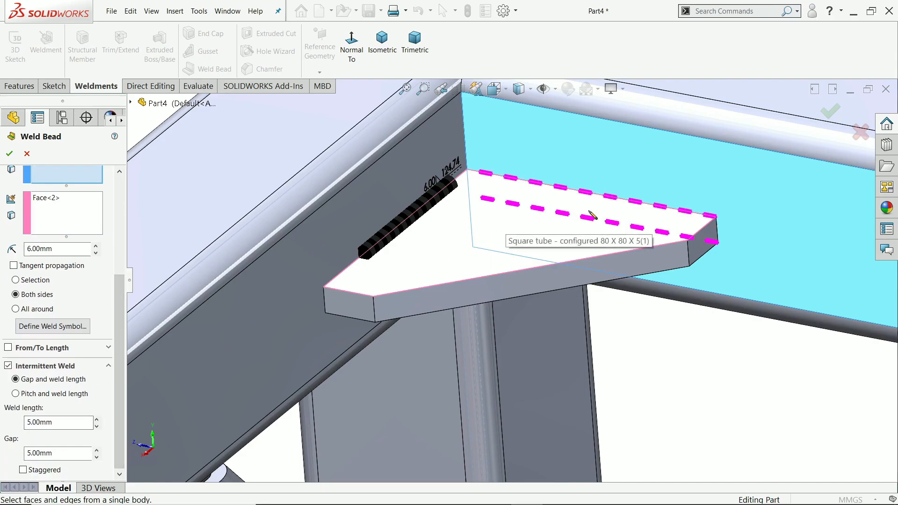
pyautogui.scroll(-2, 584, 214)
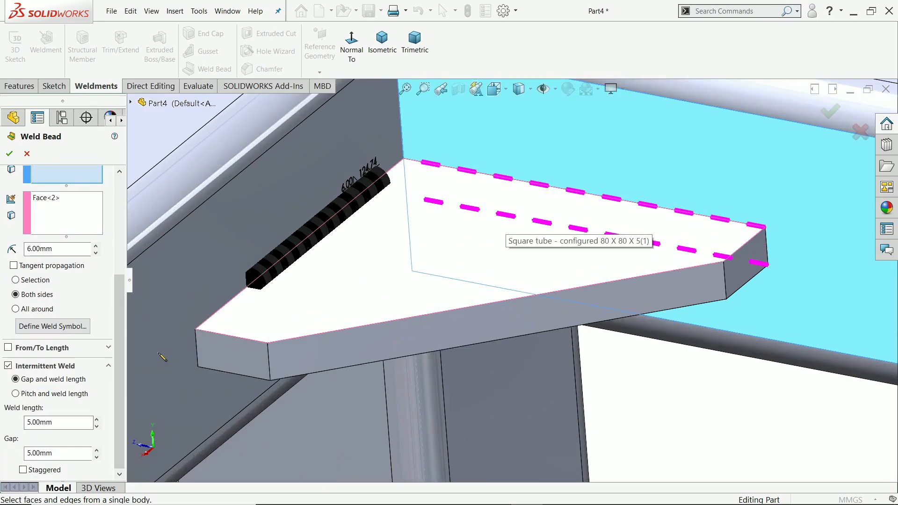
pyautogui.click(60, 422)
pyautogui.click(30, 452)
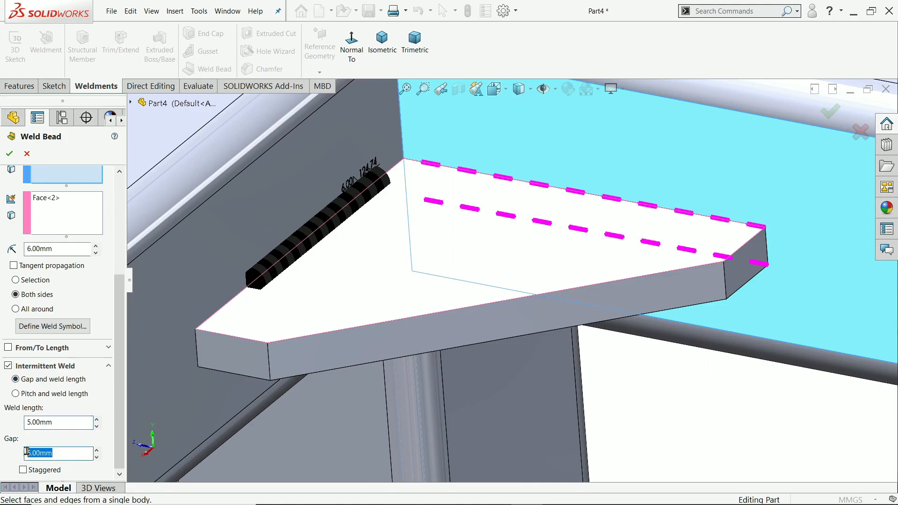
pyautogui.click(60, 424)
pyautogui.write('10')
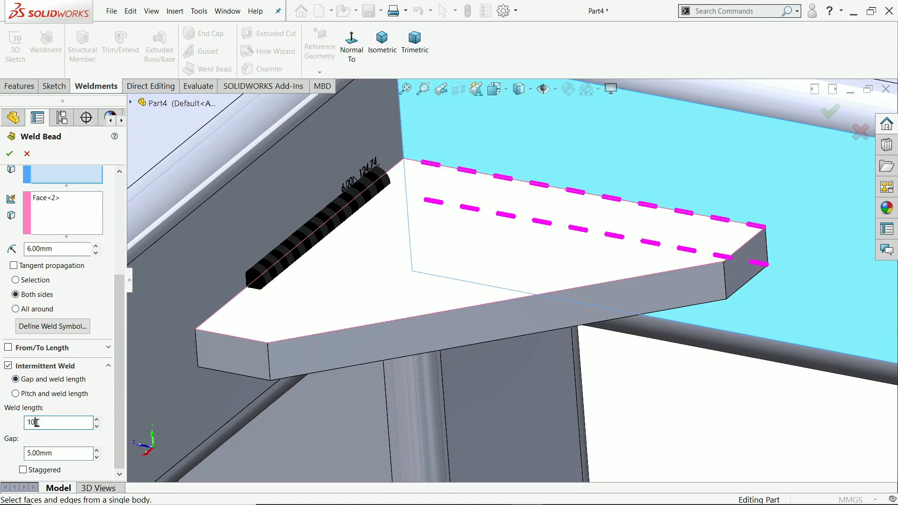
pyautogui.moveTo(632, 389)
pyautogui.mouseDown()
pyautogui.moveTo(656, 227)
pyautogui.moveTo(670, 270)
pyautogui.moveTo(668, 351)
pyautogui.mouseUp()
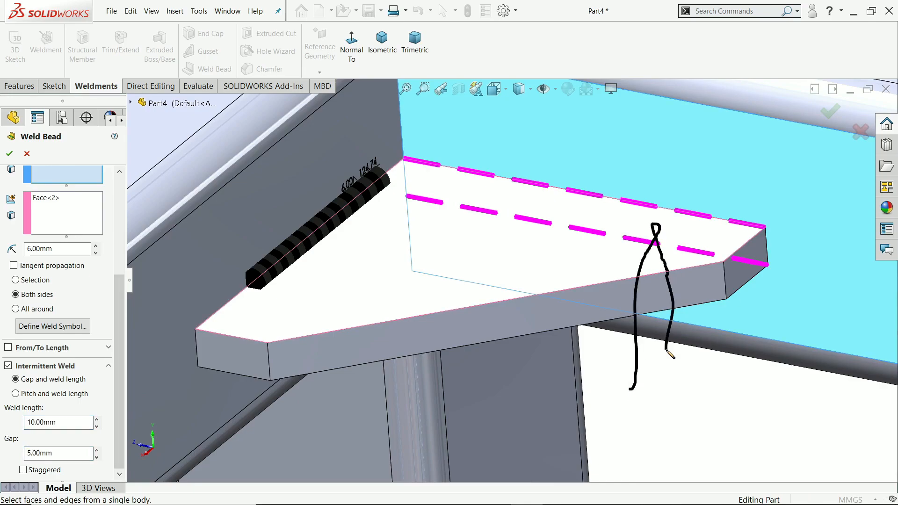
pyautogui.press('Escape')
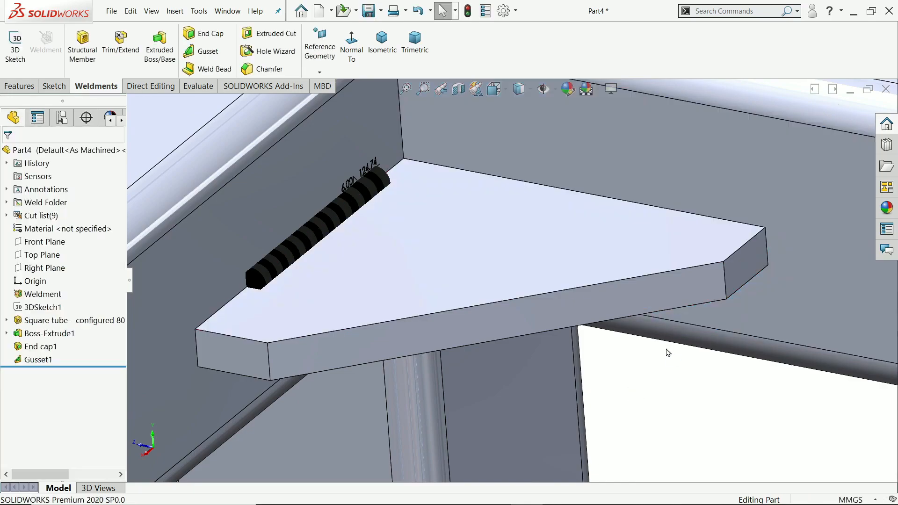
# Step: Define a weld bead between the gusset and the second horizontal tube using smart weld selection, applied on both sides
pyautogui.click(212, 70)
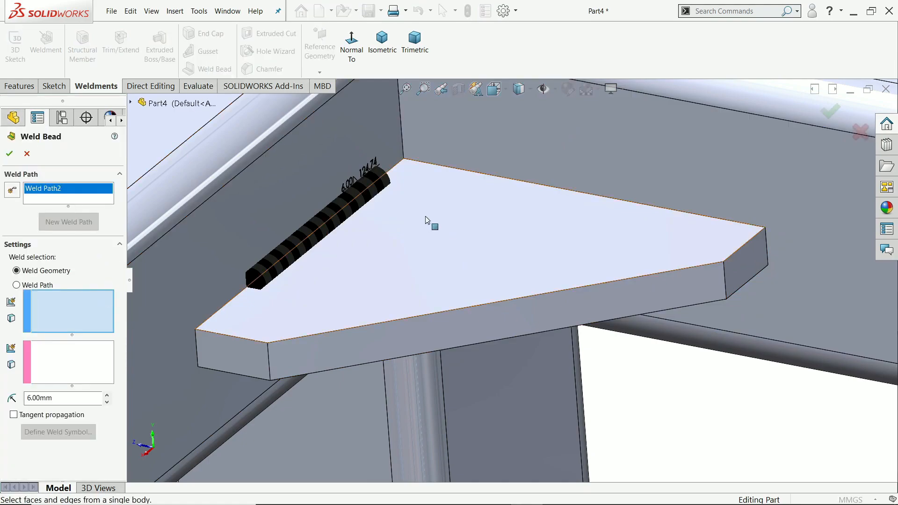
pyautogui.click(19, 192)
pyautogui.moveTo(554, 160); pyautogui.dragTo(543, 218)
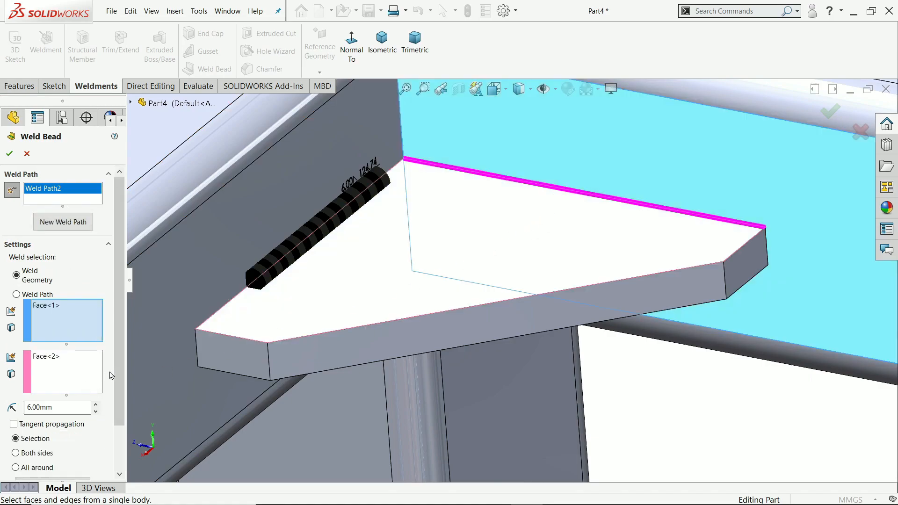
pyautogui.scroll(-2, 110, 374)
pyautogui.click(21, 399)
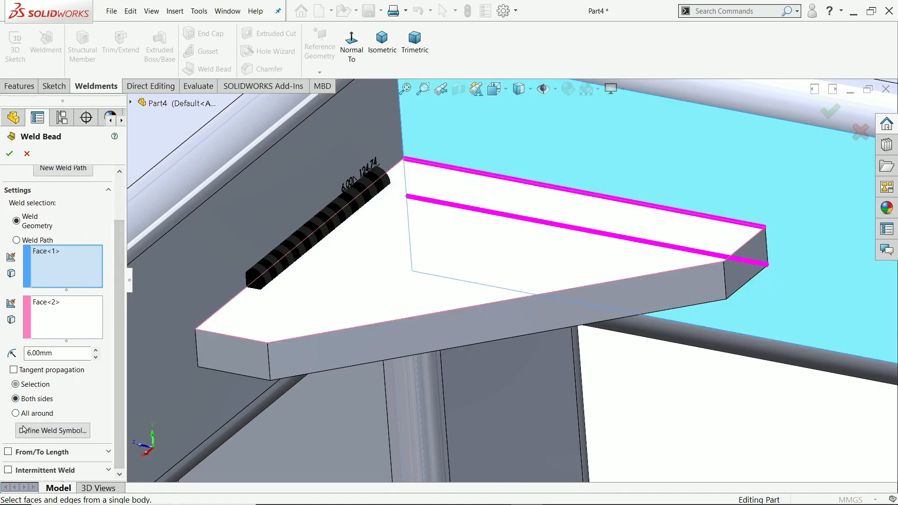
# Step: Make the weld intermittent by gap and weld length, with a 10 mm weld length, and create the weld bead
pyautogui.click(9, 470)
pyautogui.scroll(-2, 117, 431)
pyautogui.scroll(-1, 117, 431)
pyautogui.doubleClick(50, 422)
pyautogui.write('10')
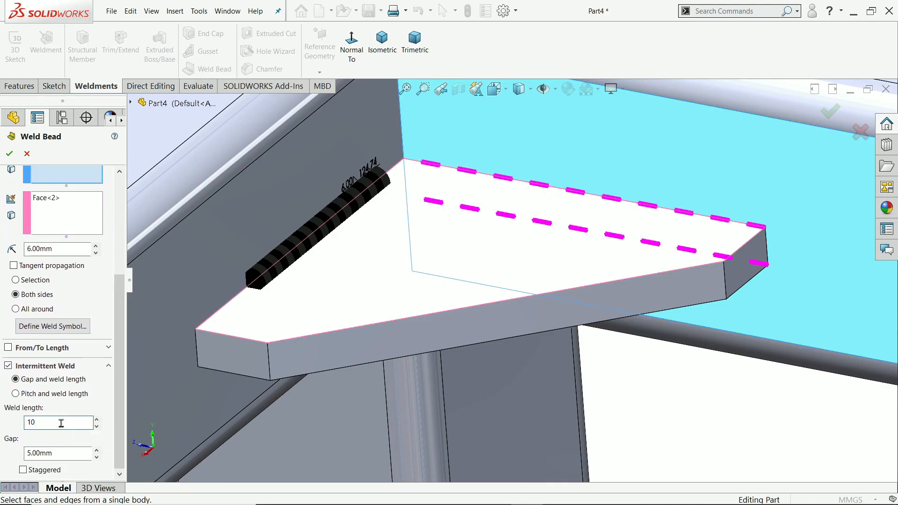
pyautogui.press('Return')
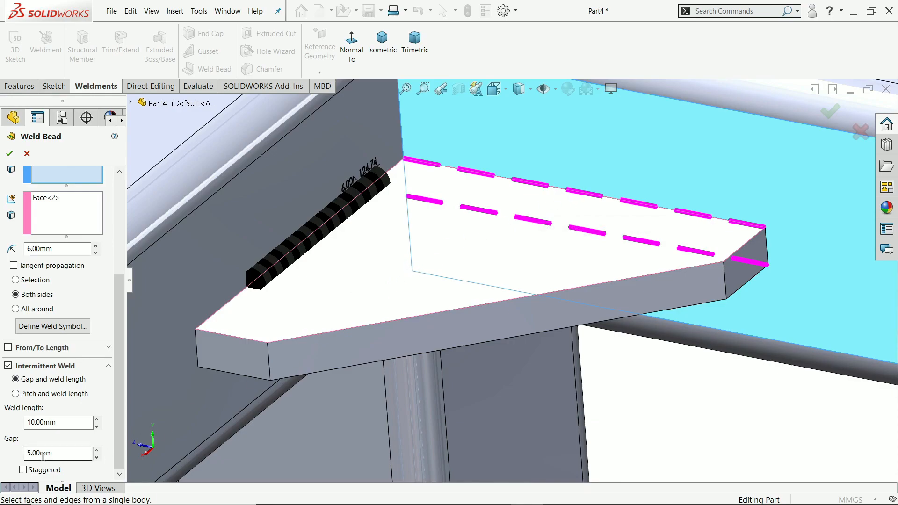
pyautogui.click(10, 153)
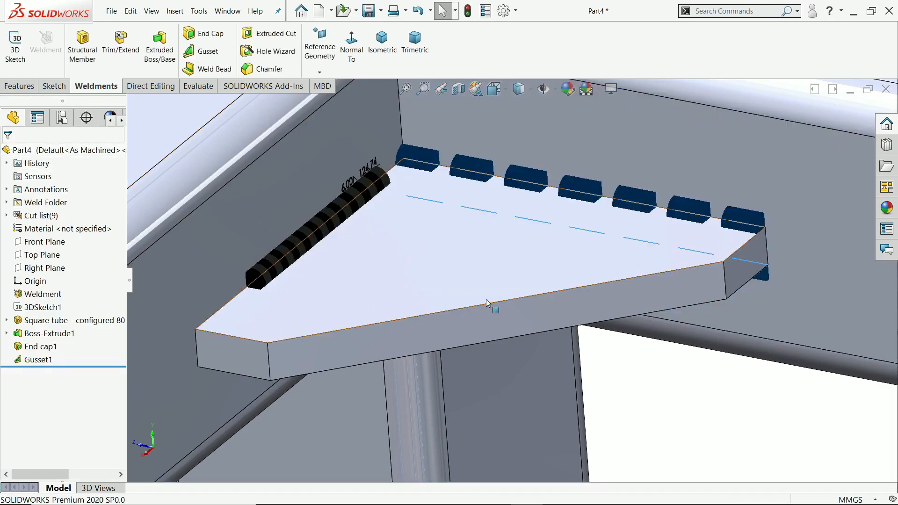
# Step: Examine the gusset's weld beads and the whole frame, and check the reference drawing of the steel frame in Photos
pyautogui.moveTo(646, 381)
pyautogui.mouseDown(button='middle')
pyautogui.moveTo(646, 341)
pyautogui.moveTo(640, 380)
pyautogui.mouseUp(button='middle')
pyautogui.scroll(5, 642, 382)
pyautogui.moveTo(706, 371); pyautogui.dragTo(757, 356, button='middle')
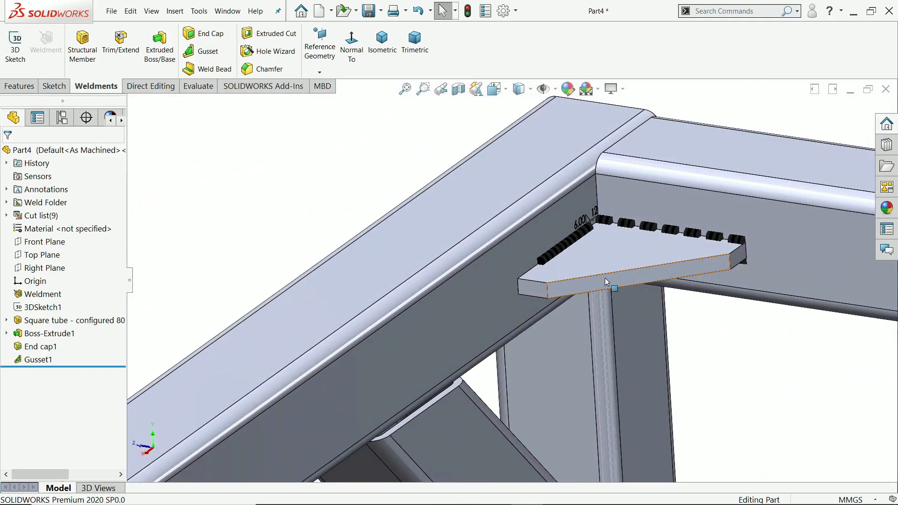
pyautogui.scroll(6, 601, 285)
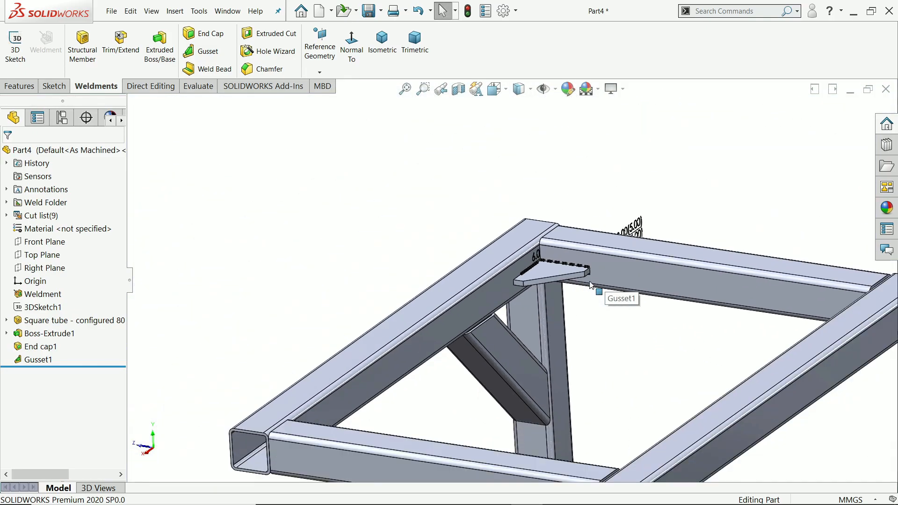
pyautogui.scroll(5, 568, 327)
pyautogui.moveTo(547, 322); pyautogui.dragTo(603, 413, button='middle')
pyautogui.scroll(-3, 563, 411)
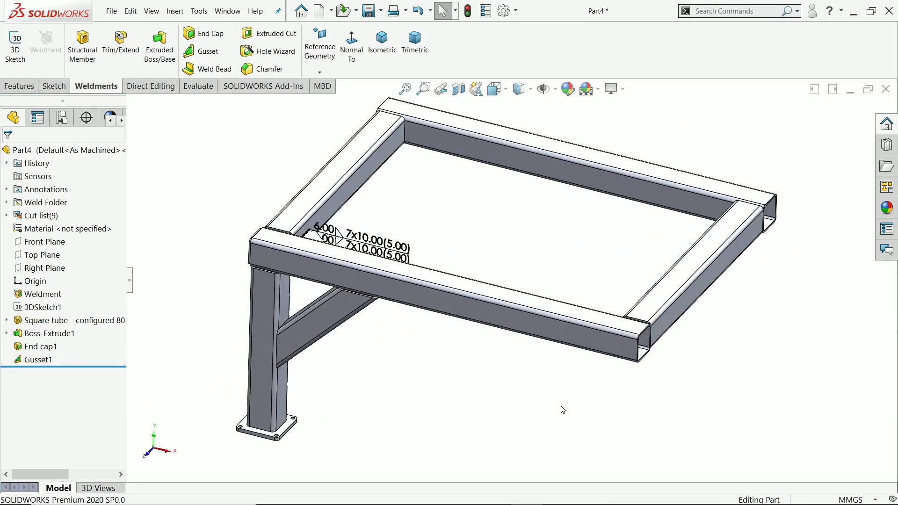
pyautogui.moveTo(444, 358); pyautogui.dragTo(432, 347, button='middle')
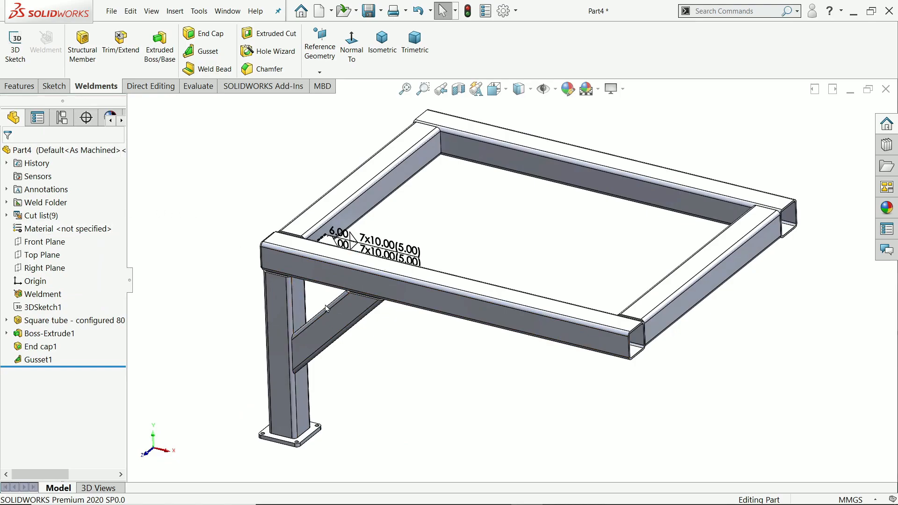
pyautogui.hotkey('alt', 'Tab')
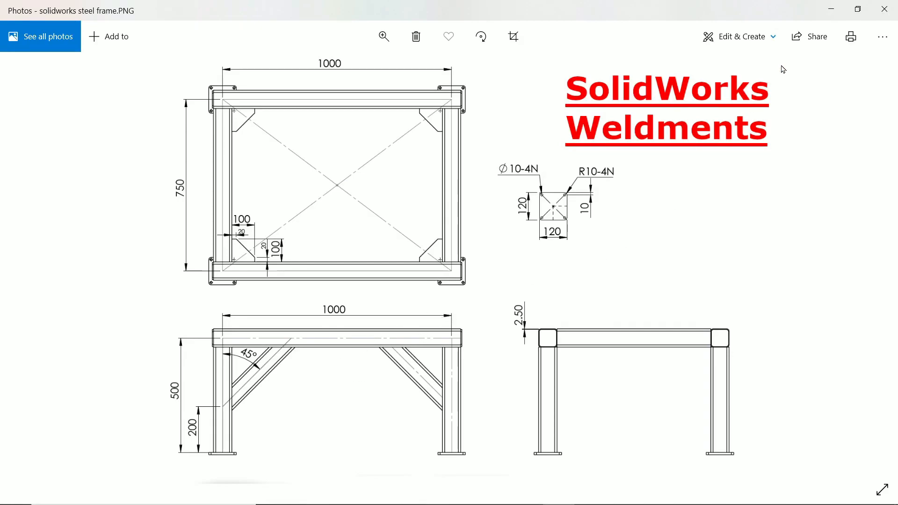
pyautogui.click(831, 9)
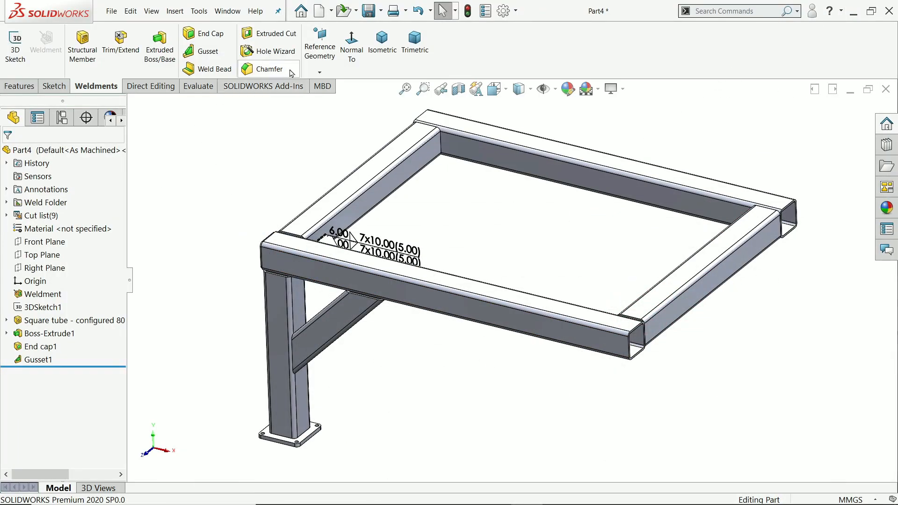
# Step: Set up a body mirror about the Front Plane with the vertical leg, its base plate and the diagonal brace
pyautogui.click(20, 86)
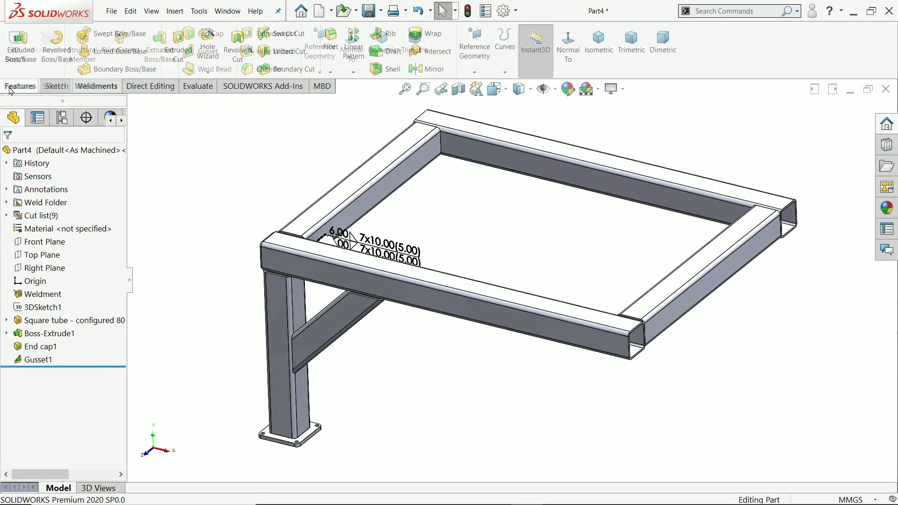
pyautogui.click(434, 70)
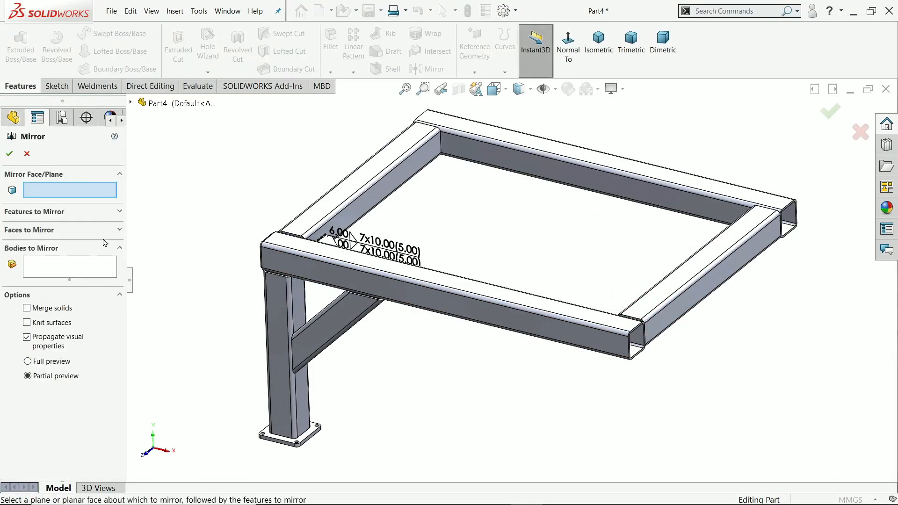
pyautogui.click(131, 103)
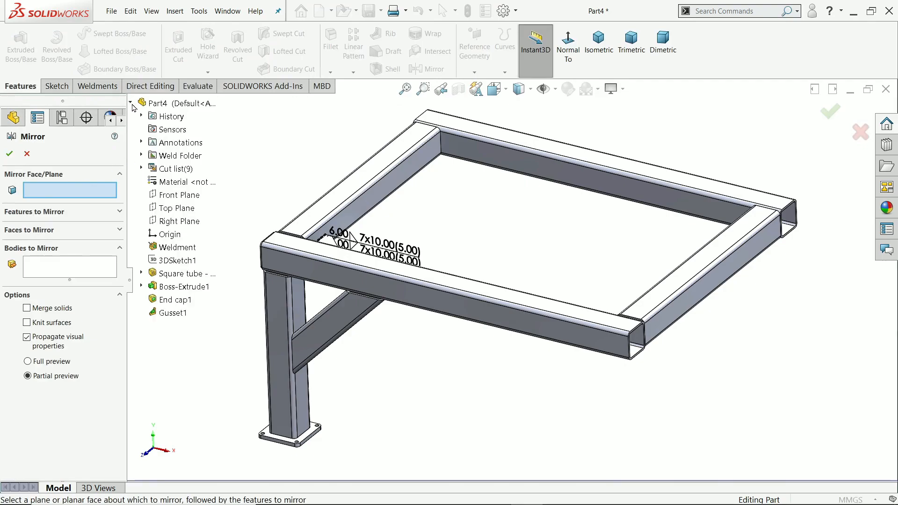
pyautogui.click(176, 197)
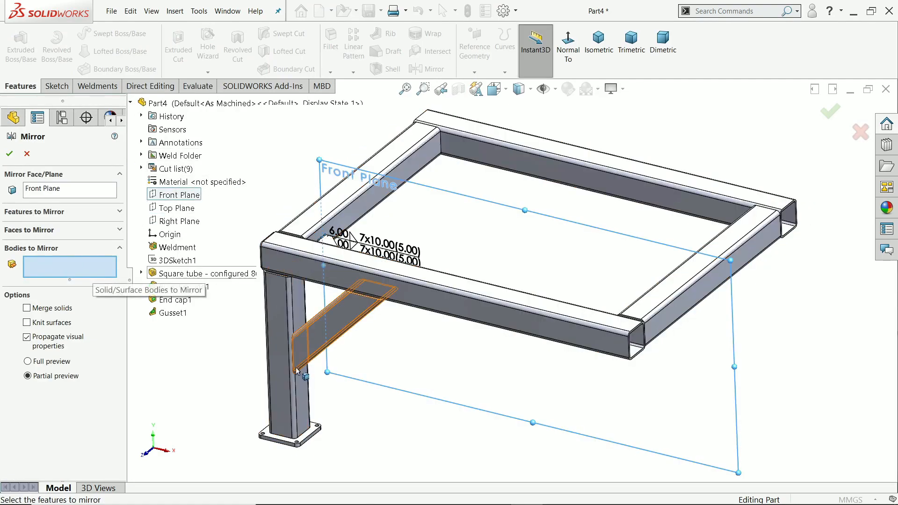
pyautogui.click(280, 412)
pyautogui.scroll(-5, 364, 401)
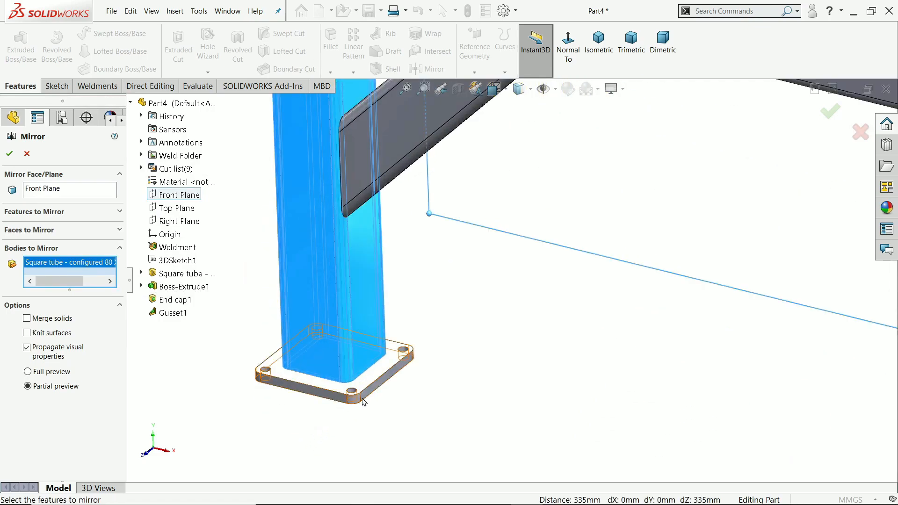
pyautogui.click(381, 377)
pyautogui.click(403, 168)
# Step: Add the gusset and the end cap to the bodies to mirror and create the mirror about the Front Plane
pyautogui.scroll(6, 392, 251)
pyautogui.scroll(-2, 523, 147)
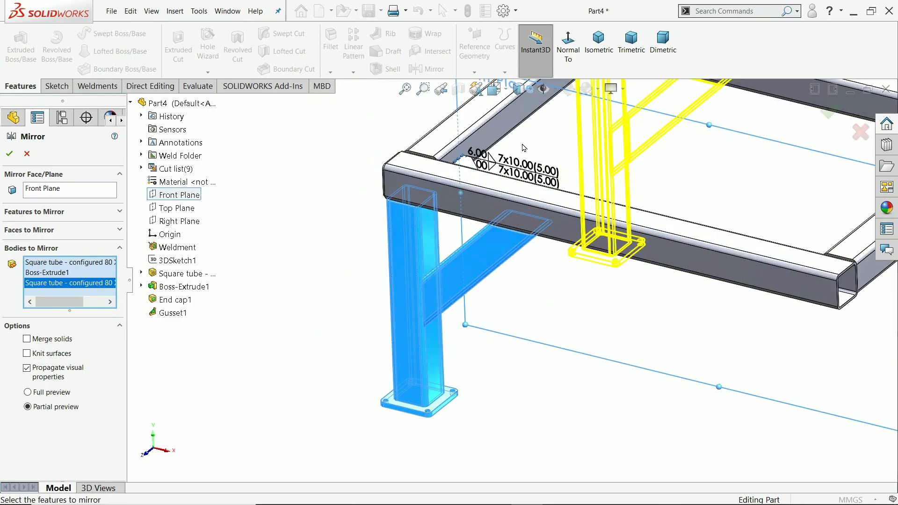
pyautogui.scroll(-4, 522, 149)
pyautogui.click(362, 270)
pyautogui.scroll(2, 454, 271)
pyautogui.moveTo(455, 269); pyautogui.dragTo(481, 298, button='middle')
pyautogui.click(482, 298)
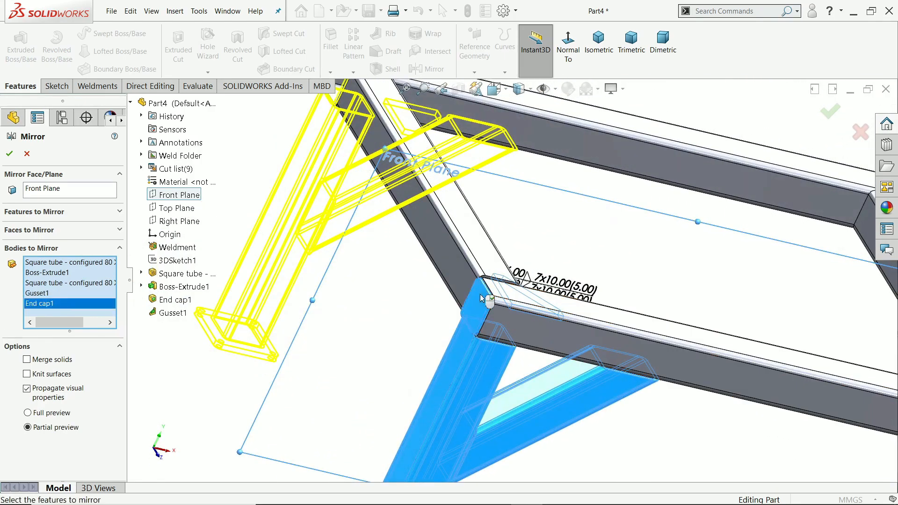
pyautogui.click(9, 153)
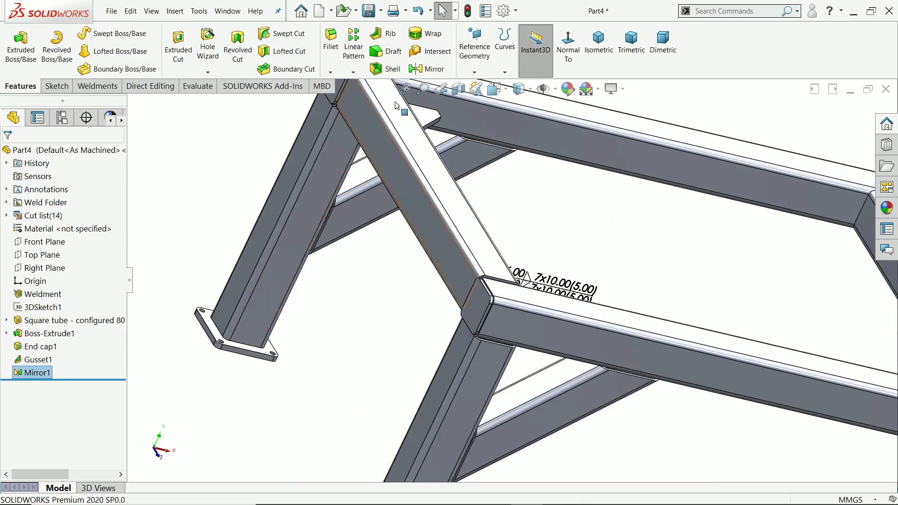
# Step: Set up a second body mirror about the Right Plane with the mirrored leg, its diagonal brace and its base plate
pyautogui.click(427, 68)
pyautogui.click(189, 223)
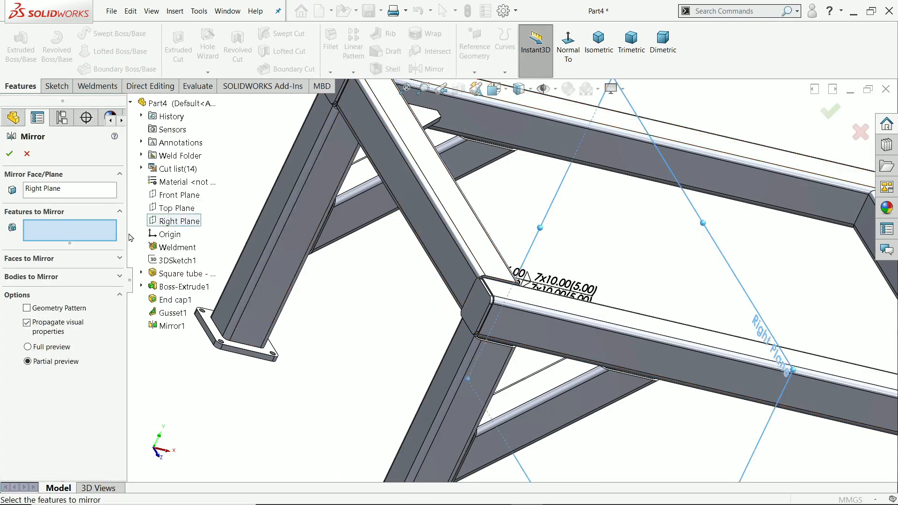
pyautogui.click(59, 276)
pyautogui.click(293, 240)
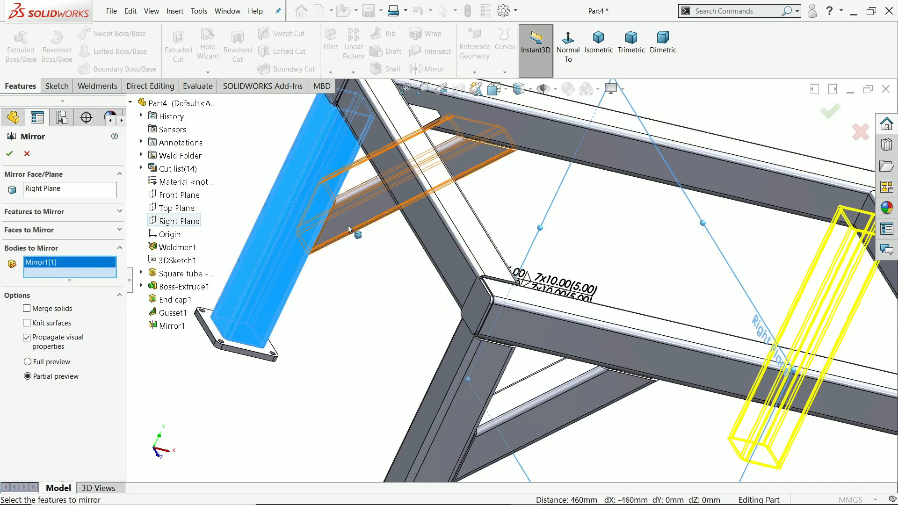
pyautogui.click(328, 220)
pyautogui.click(250, 353)
# Step: Add the original vertical leg, its diagonal brace and the end caps at both corners to the bodies to mirror
pyautogui.click(471, 411)
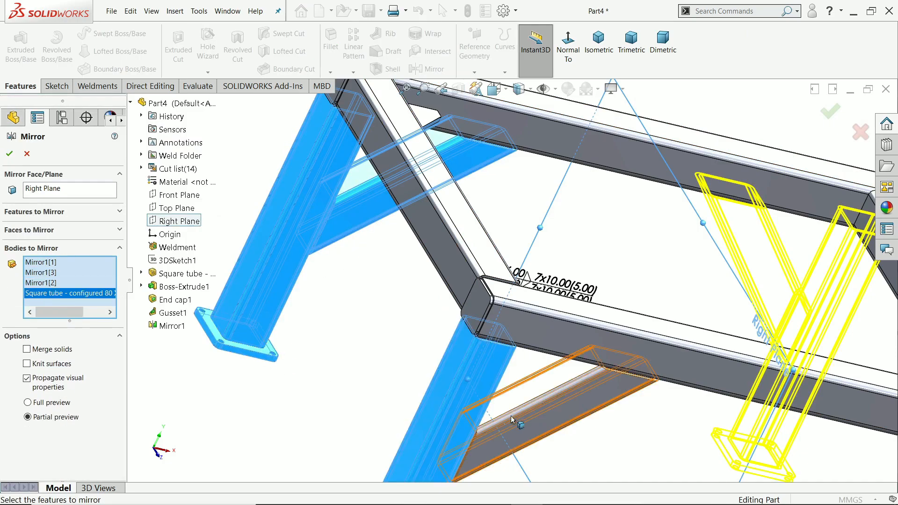
pyautogui.click(510, 361)
pyautogui.click(482, 300)
pyautogui.scroll(3, 484, 298)
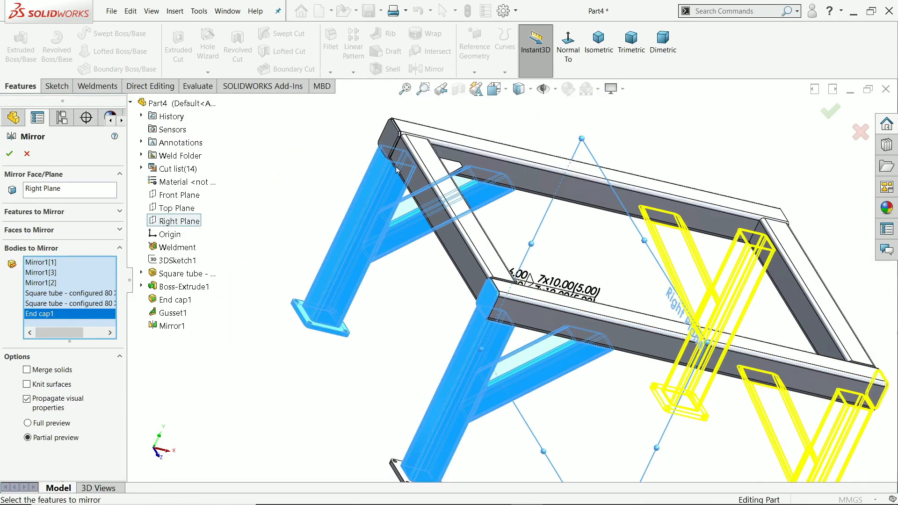
pyautogui.click(391, 136)
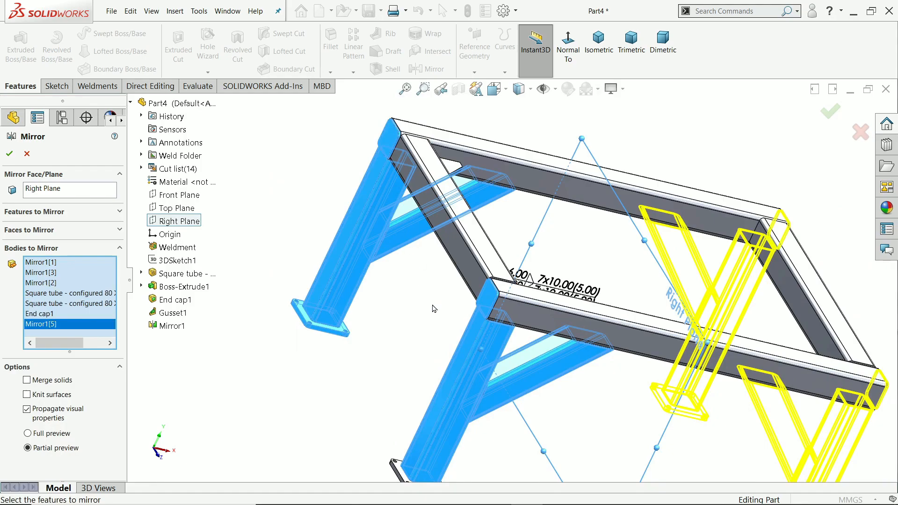
# Step: Add both gussets and the original leg's base plate to the bodies and create the mirror about the Right Plane
pyautogui.click(453, 169)
pyautogui.scroll(-5, 499, 288)
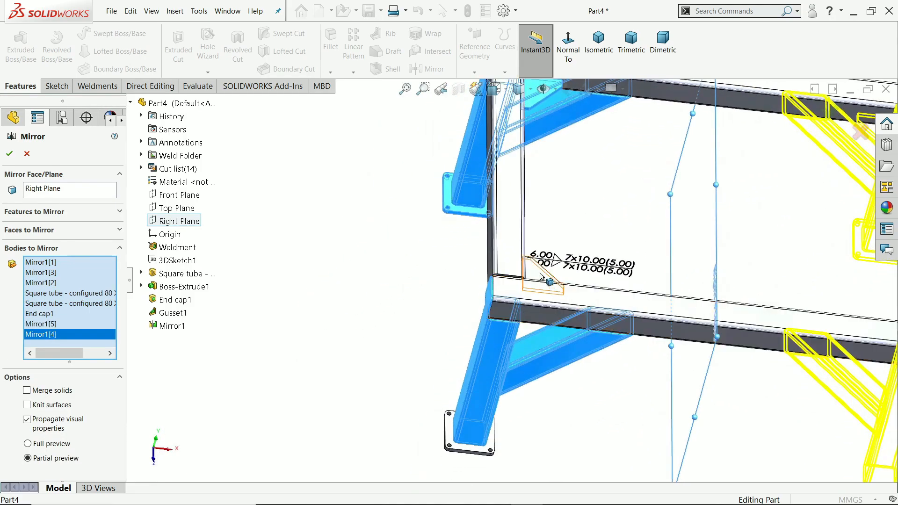
pyautogui.click(541, 277)
pyautogui.click(477, 424)
pyautogui.scroll(3, 474, 398)
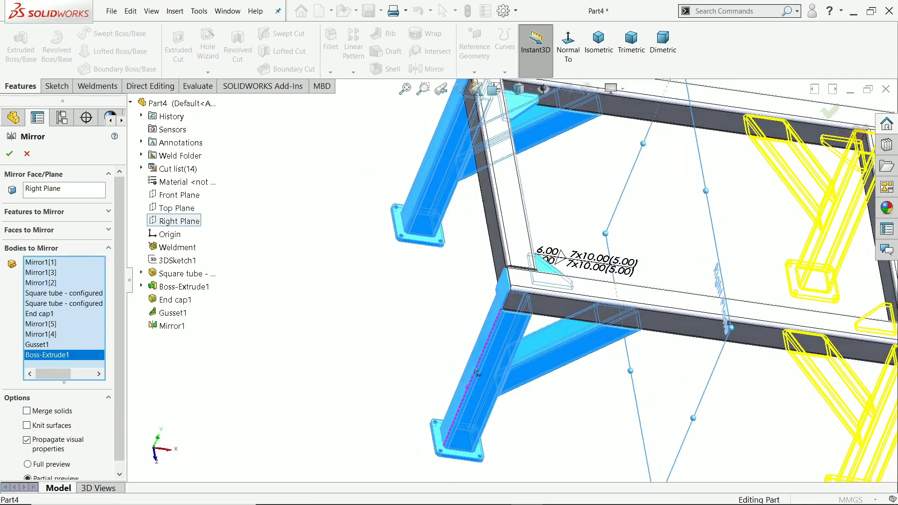
pyautogui.scroll(5, 487, 371)
pyautogui.moveTo(487, 369); pyautogui.dragTo(505, 313, button='middle')
pyautogui.scroll(-3, 630, 302)
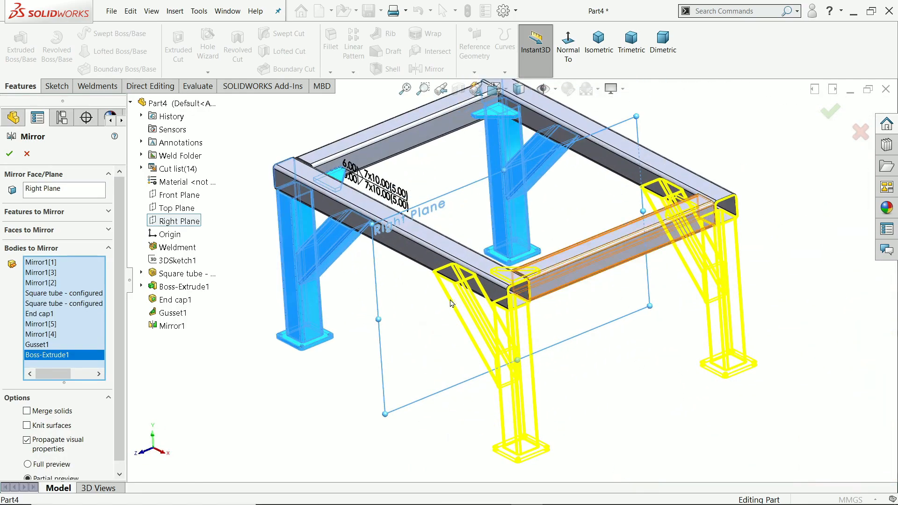
pyautogui.click(9, 154)
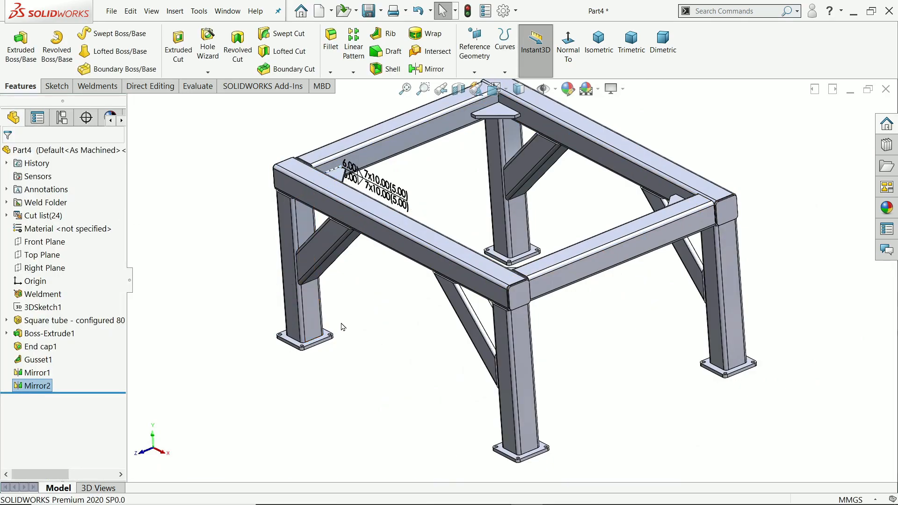
# Step: Assign ASTM A36 Steel from the SOLIDWORKS Materials library to the whole frame
pyautogui.moveTo(366, 333)
pyautogui.mouseDown(button='middle')
pyautogui.moveTo(373, 284)
pyautogui.moveTo(411, 263)
pyautogui.moveTo(376, 333)
pyautogui.mouseUp(button='middle')
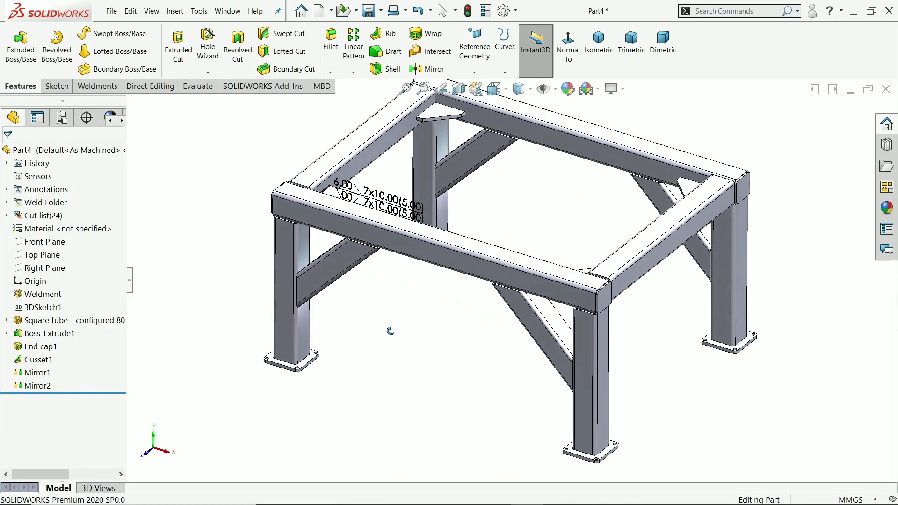
pyautogui.rightClick(48, 230)
pyautogui.click(148, 234)
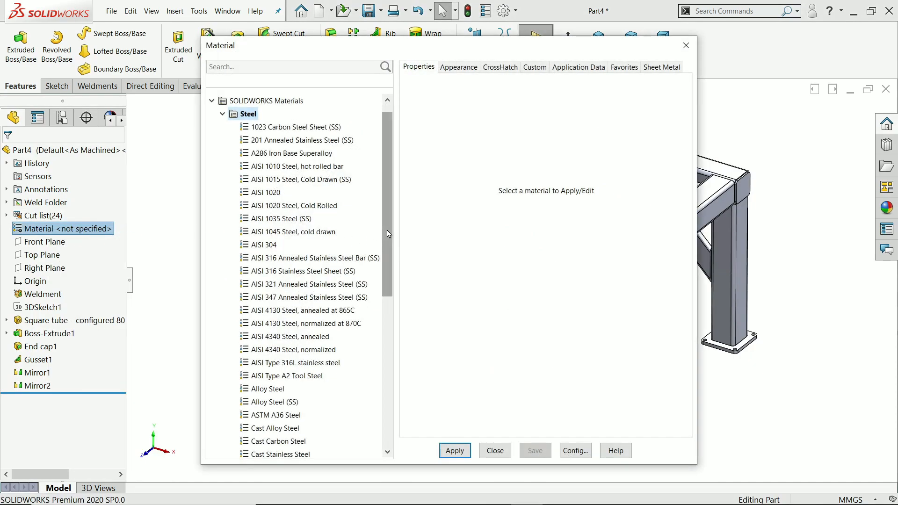
pyautogui.scroll(-1, 380, 235)
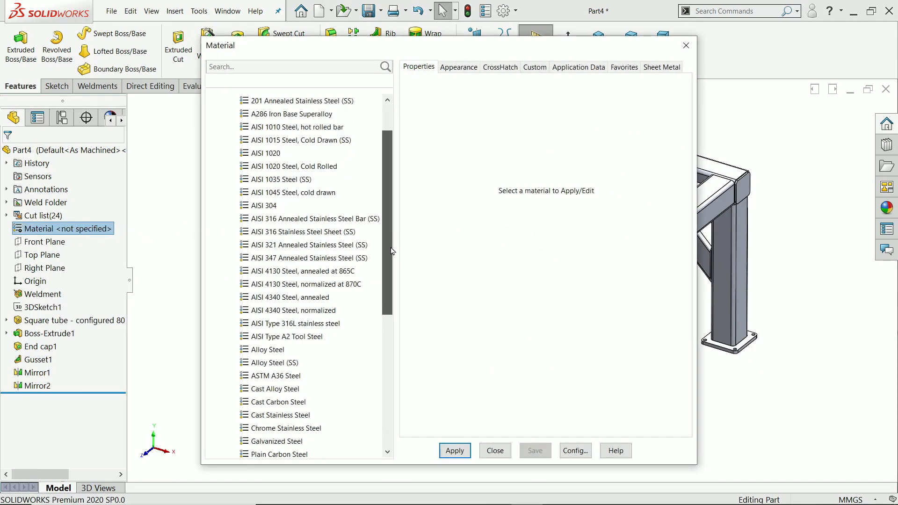
pyautogui.click(279, 377)
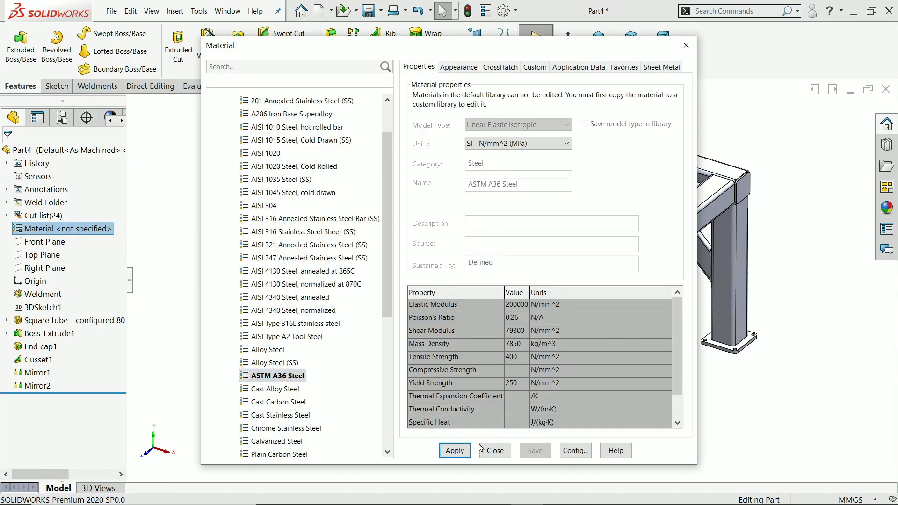
pyautogui.click(452, 450)
pyautogui.click(495, 451)
pyautogui.moveTo(470, 360); pyautogui.dragTo(464, 358, button='middle')
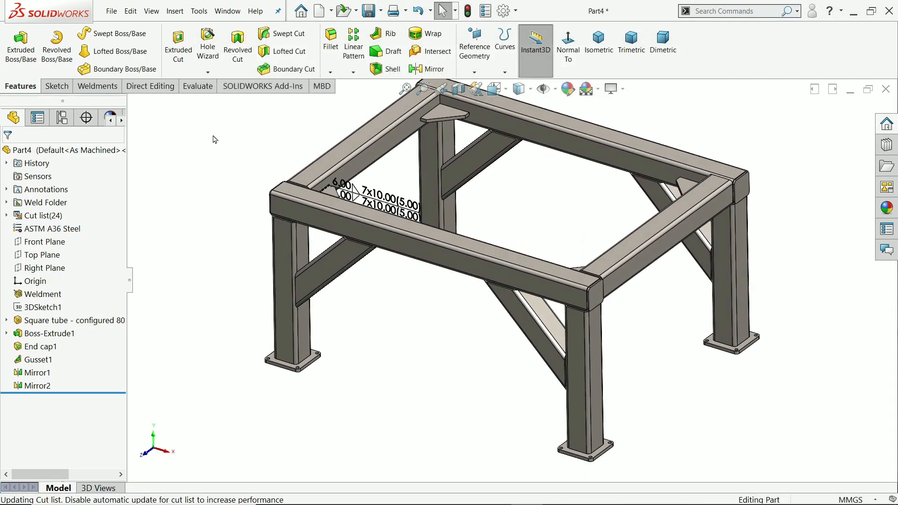
# Step: Evaluate the frame's mass properties and read its total mass
pyautogui.click(196, 87)
pyautogui.click(149, 47)
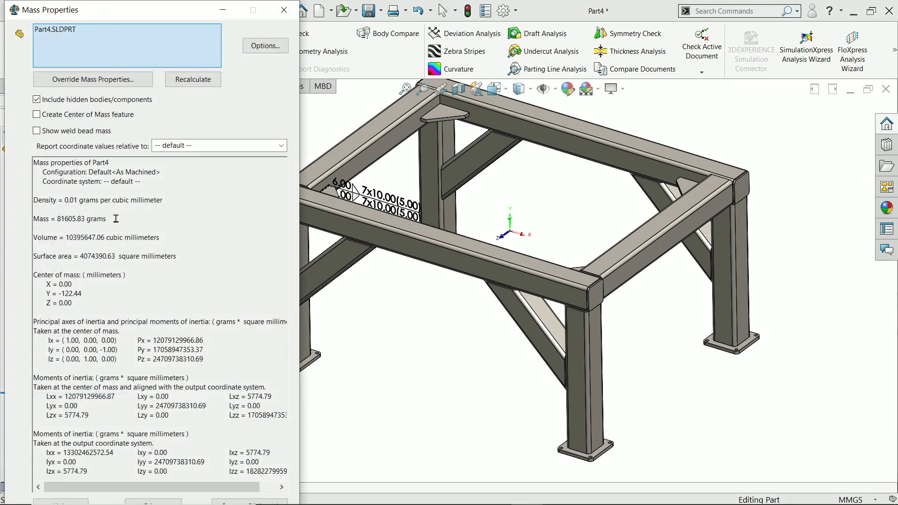
pyautogui.moveTo(106, 218); pyautogui.dragTo(33, 218)
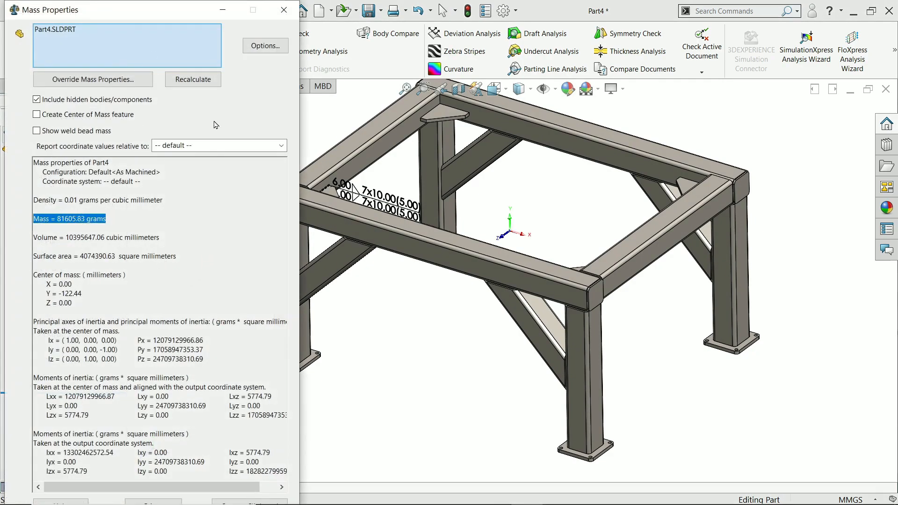
pyautogui.click(286, 10)
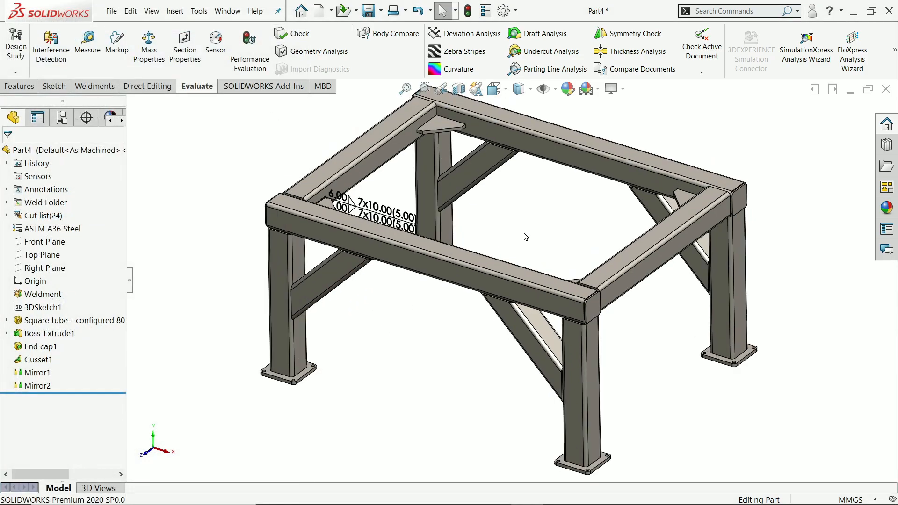
pyautogui.scroll(-2, 526, 237)
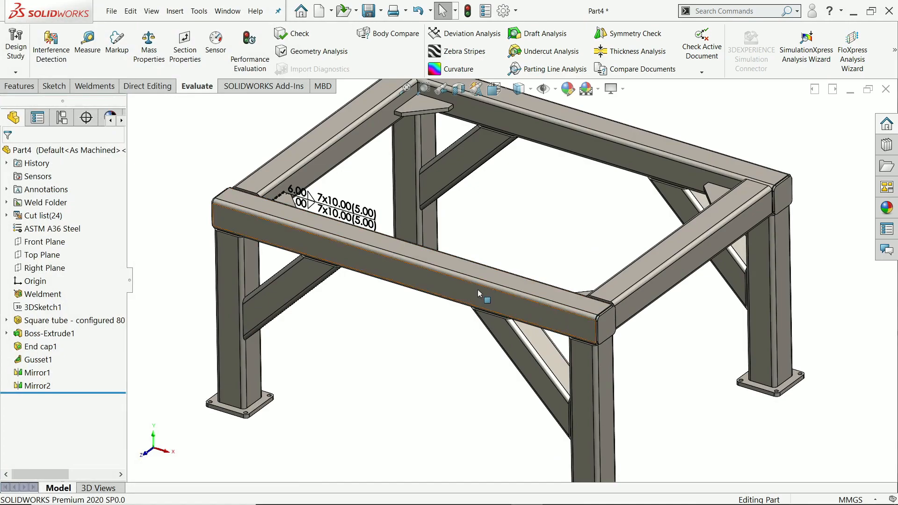
pyautogui.click(96, 86)
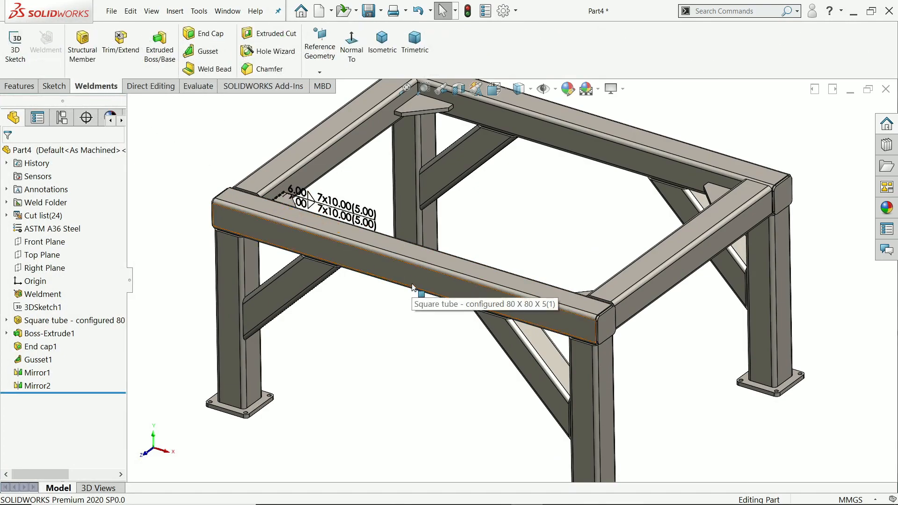
pyautogui.press('f')
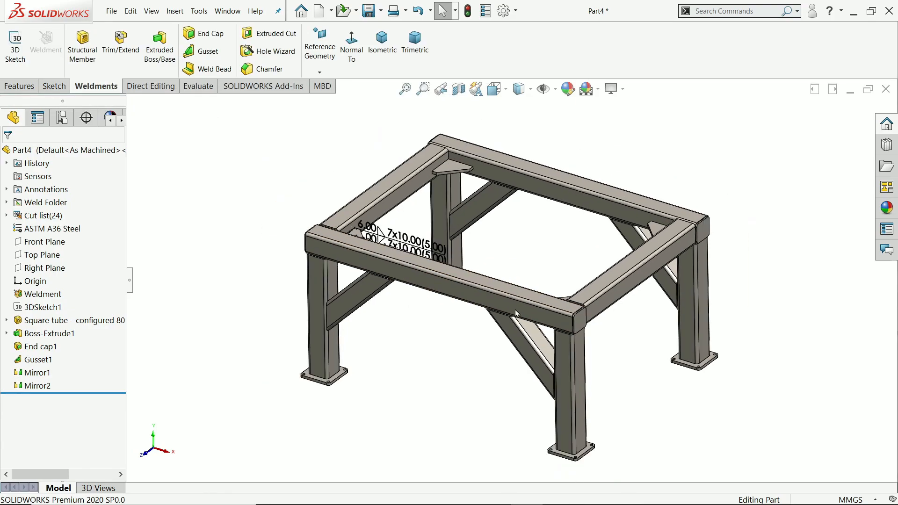
pyautogui.scroll(-2, 519, 330)
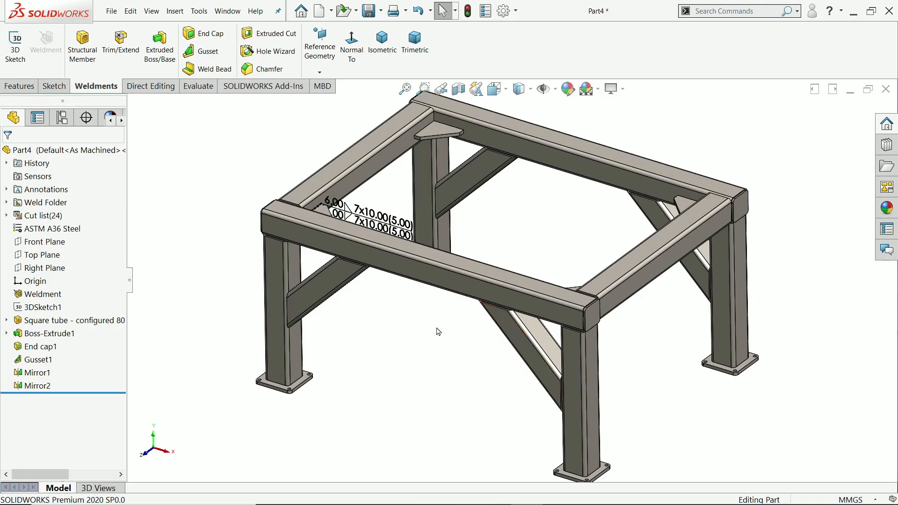